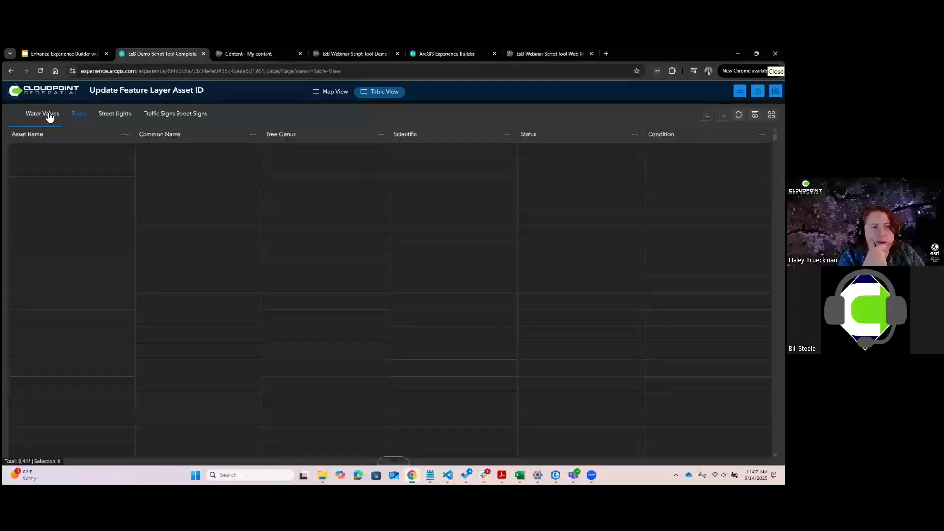
# Show the Update Layer choices of the OnDemand Asset ID Update tool in the app's map view, and close the demo app
pyautogui.click(334, 98)
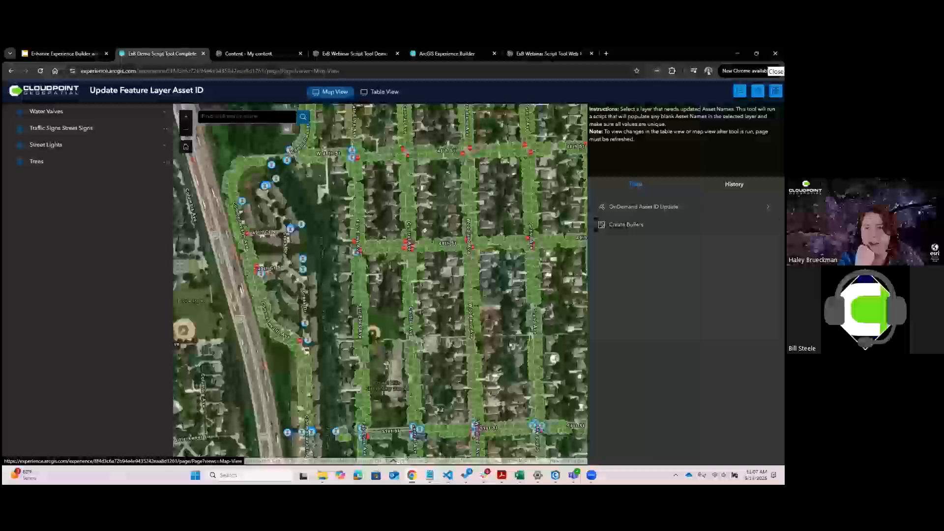
pyautogui.click(644, 206)
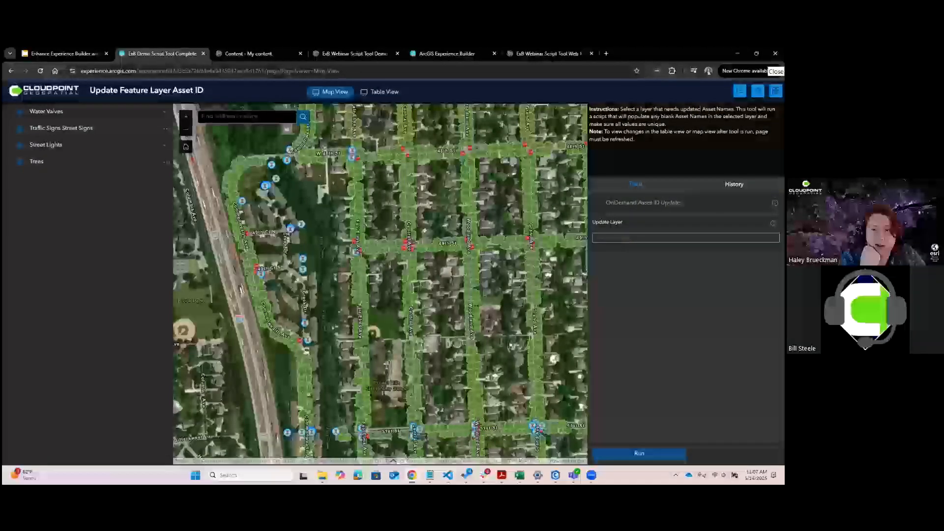
pyautogui.click(637, 246)
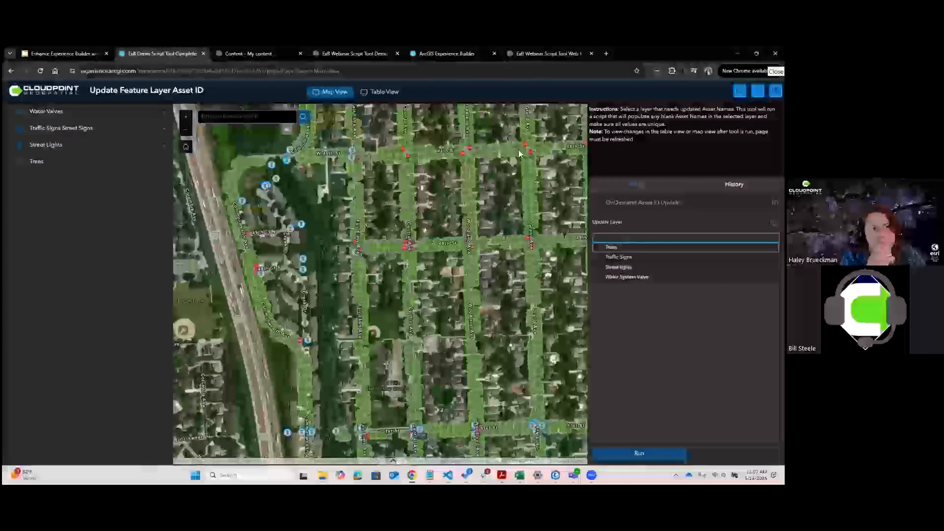
pyautogui.click(204, 53)
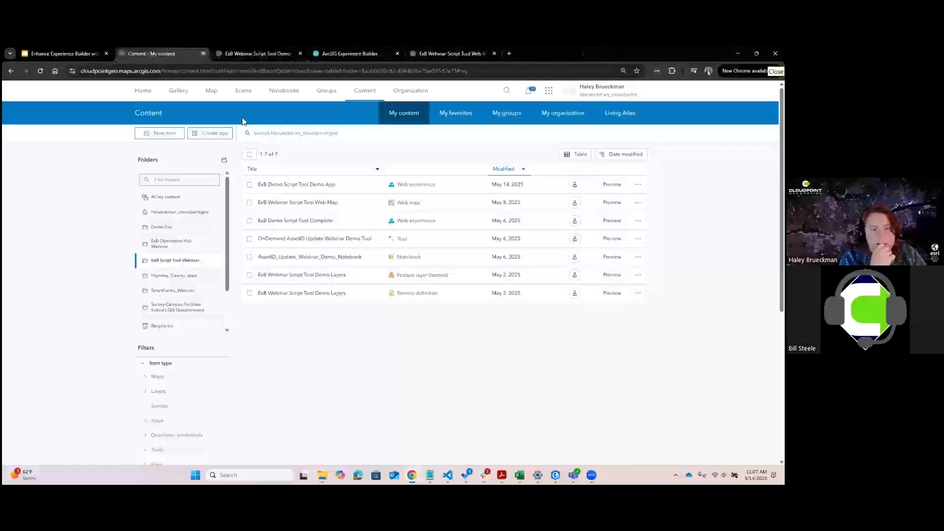
# Switch to Visual Studio Code and skim AssetID_Creation_OnDemand_Layers.py from the header through the assetID function to the Variables section
pyautogui.click(466, 473)
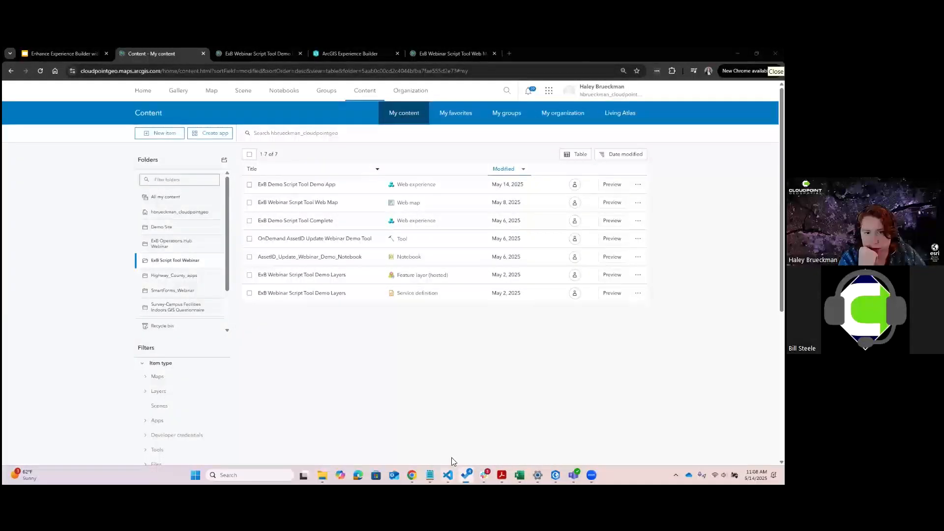
pyautogui.click(448, 474)
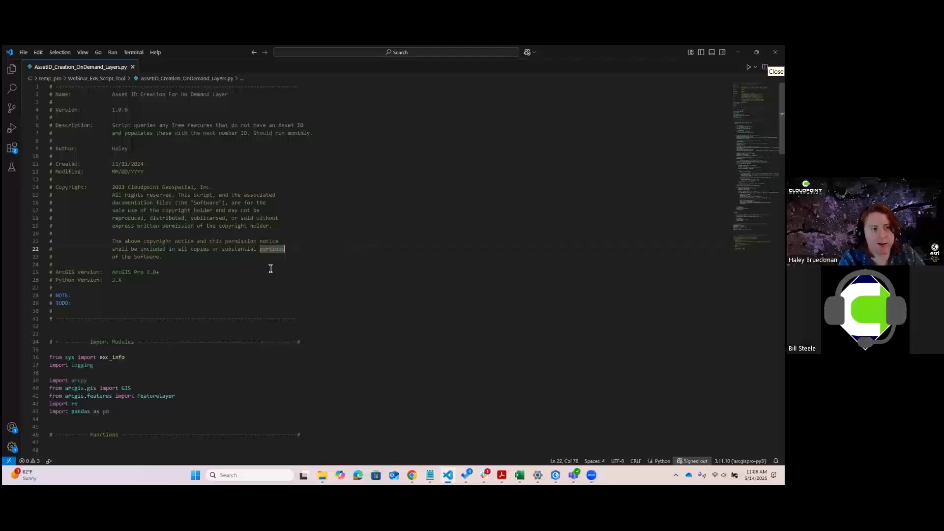
pyautogui.scroll(-7, 270, 269)
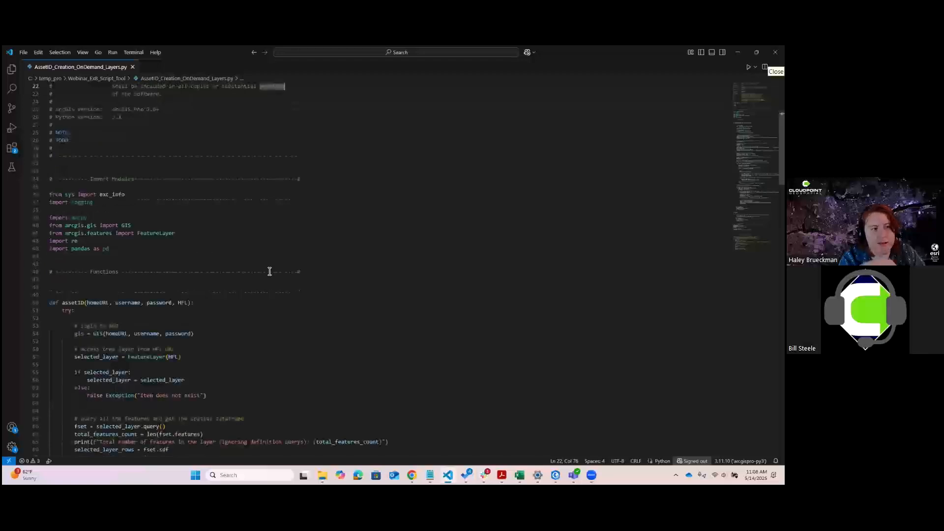
pyautogui.scroll(-7, 271, 269)
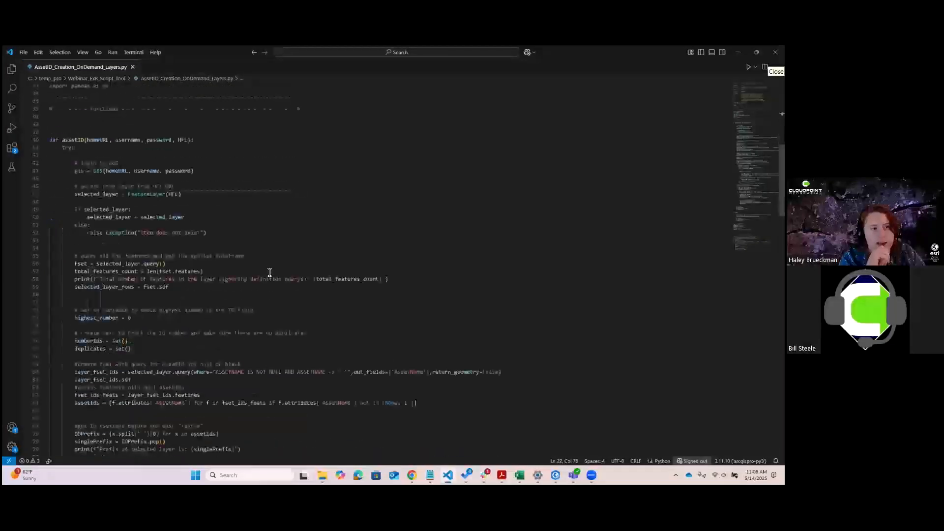
pyautogui.scroll(-14, 269, 272)
pyautogui.scroll(-15, 269, 273)
pyautogui.scroll(-8, 269, 273)
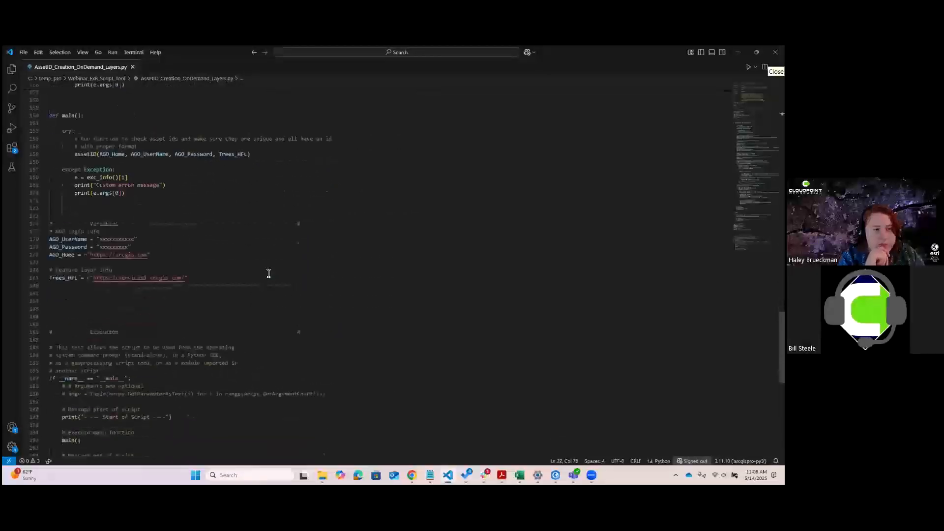
pyautogui.scroll(-2, 268, 272)
# Examine the script's login and feature layer variables, its Execution section and the main function, and minimise the code editor
pyautogui.click(115, 267)
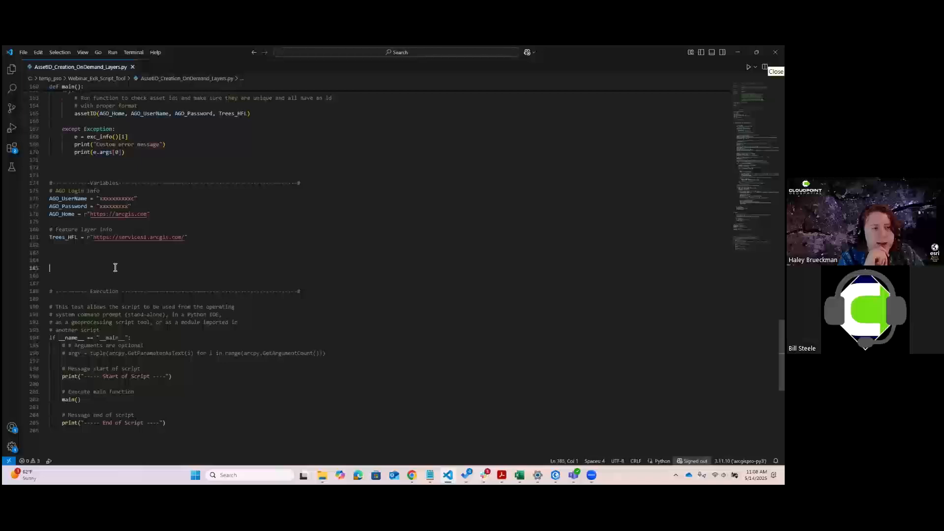
pyautogui.click(89, 245)
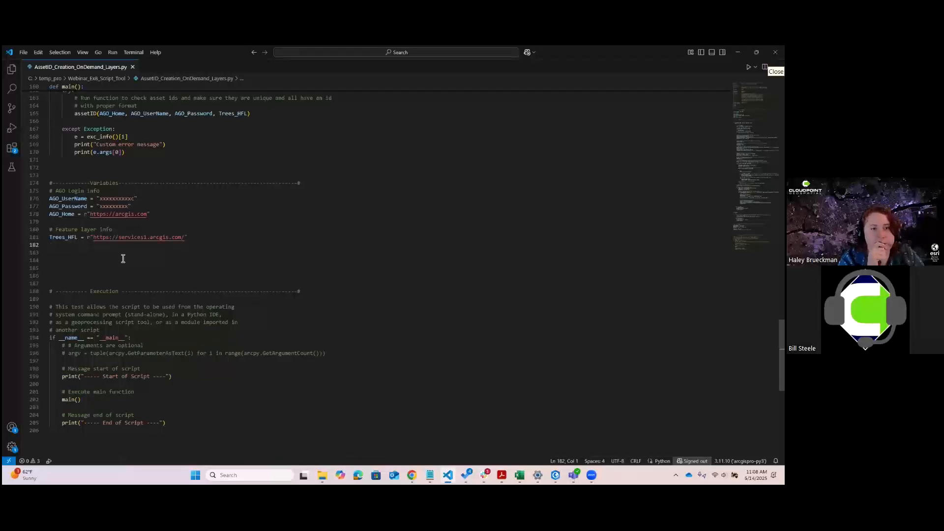
pyautogui.scroll(-3, 140, 328)
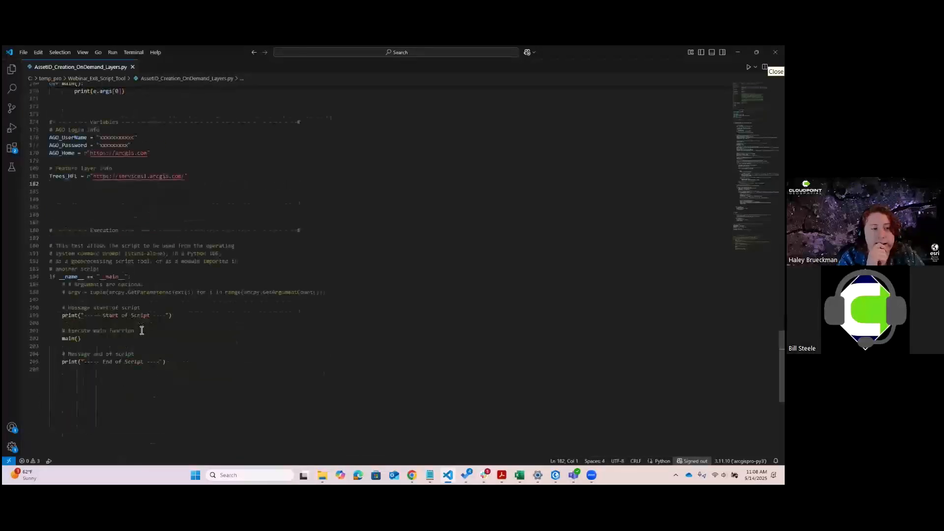
pyautogui.scroll(8, 142, 330)
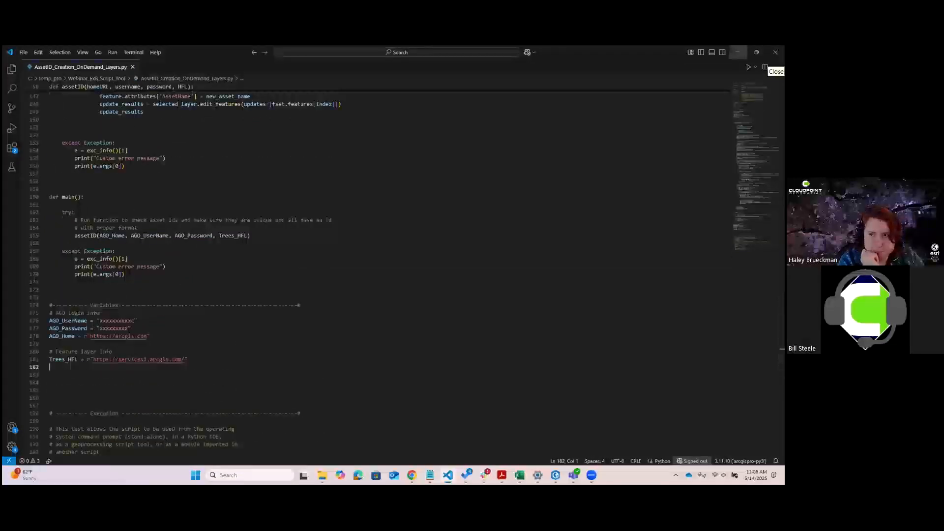
pyautogui.click(737, 52)
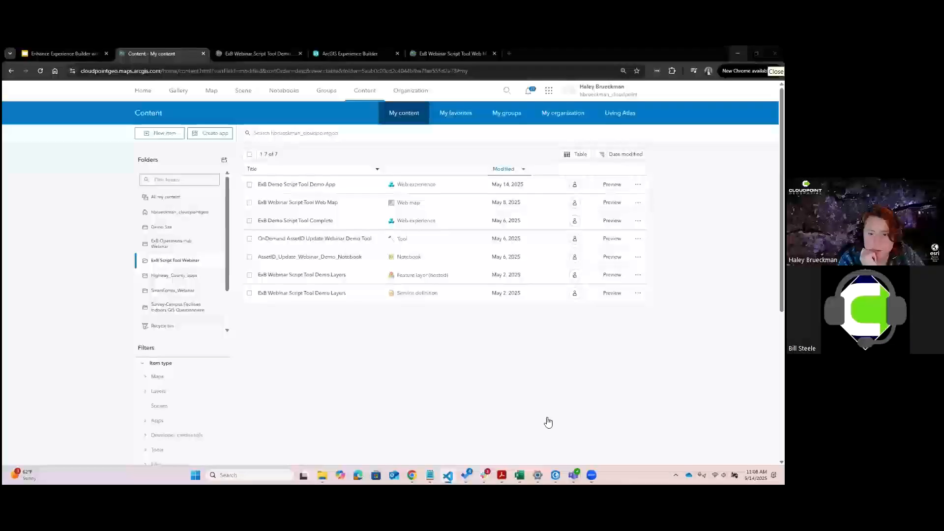
# Switch to ArcGIS Pro, bring up the ExB Webinar Script Tool Web Map and show the options for inserting a new notebook
pyautogui.click(555, 475)
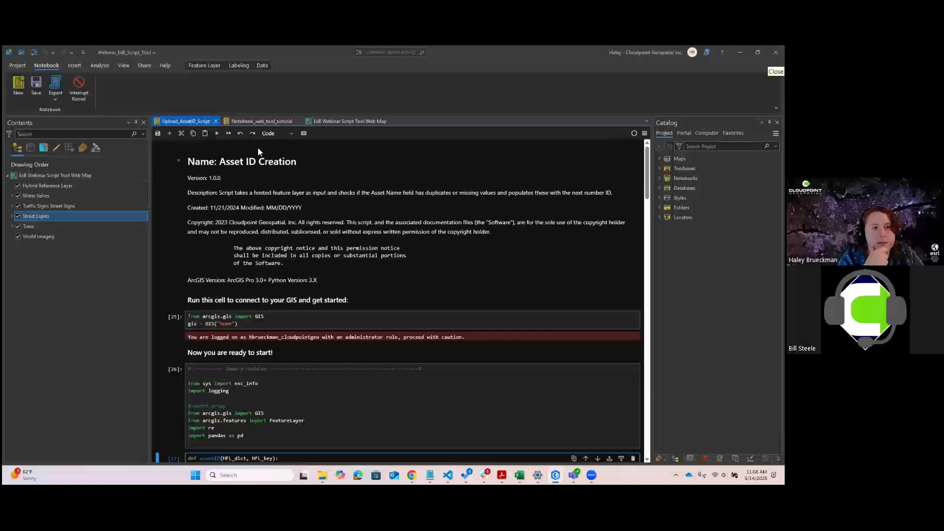
pyautogui.click(337, 127)
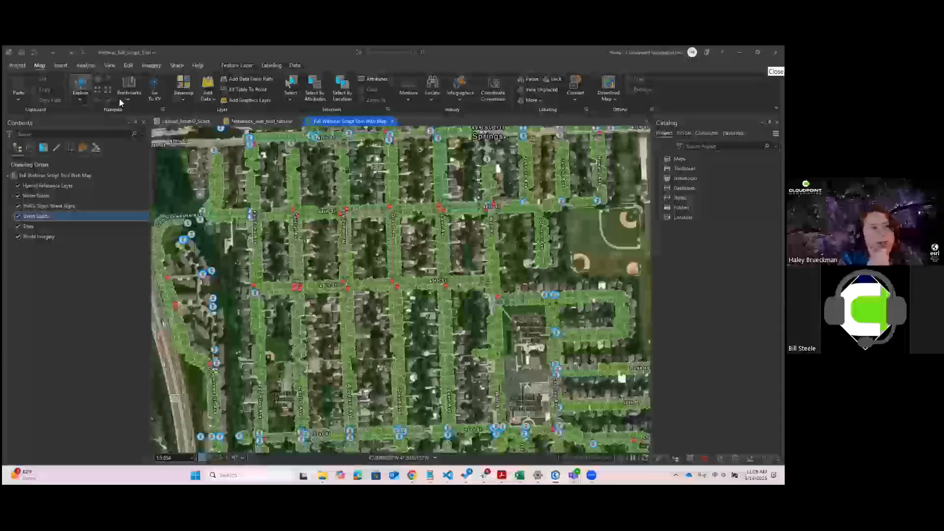
pyautogui.click(60, 65)
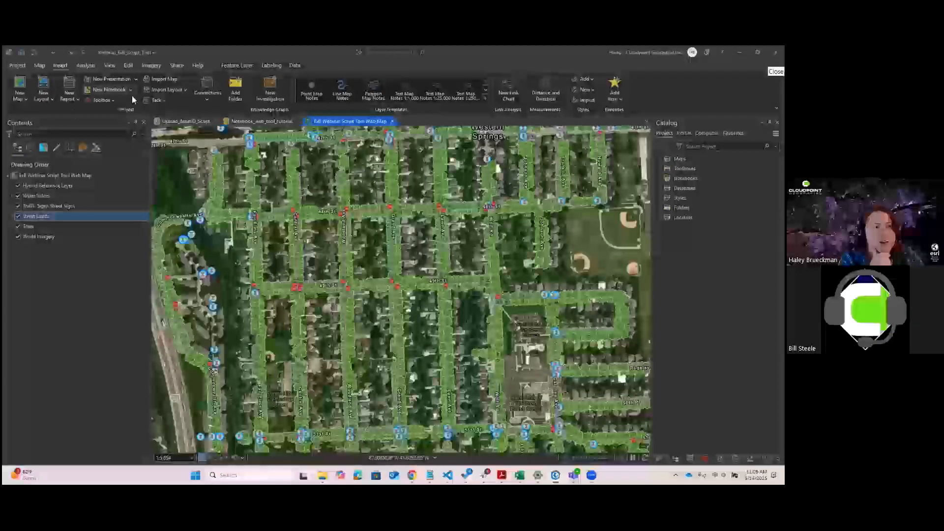
# Return to the Upload_AssetID_Script notebook and examine its description, GIS connection cell and import modules cell
pyautogui.click(187, 121)
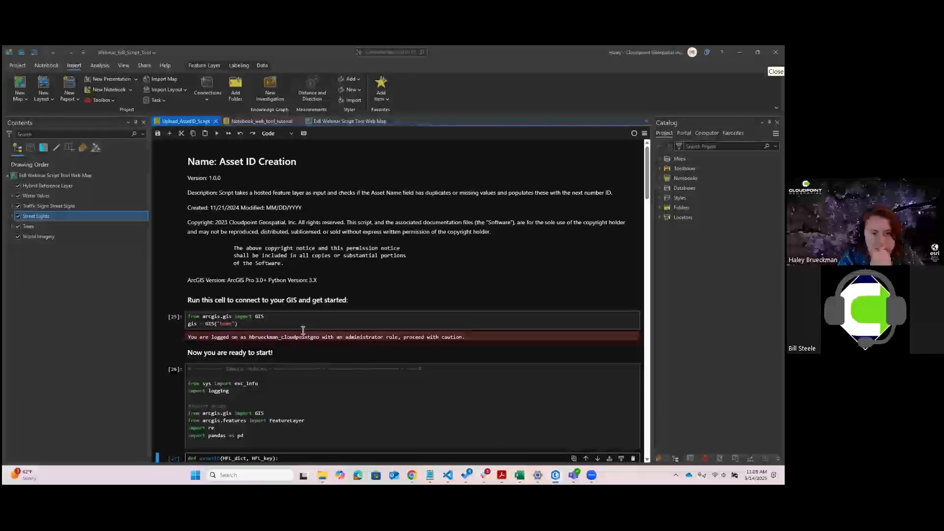
pyautogui.scroll(-3, 300, 327)
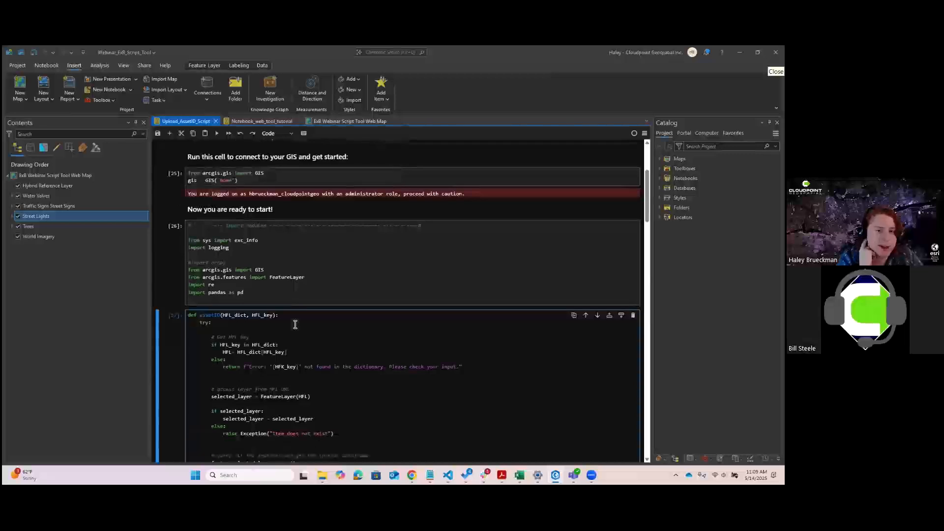
pyautogui.scroll(-1, 295, 325)
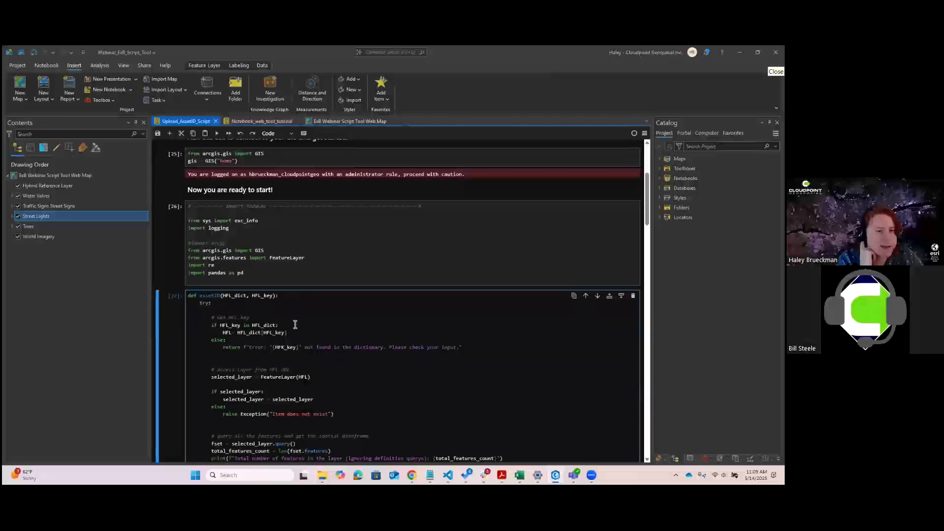
pyautogui.scroll(-3, 295, 324)
pyautogui.scroll(4, 295, 325)
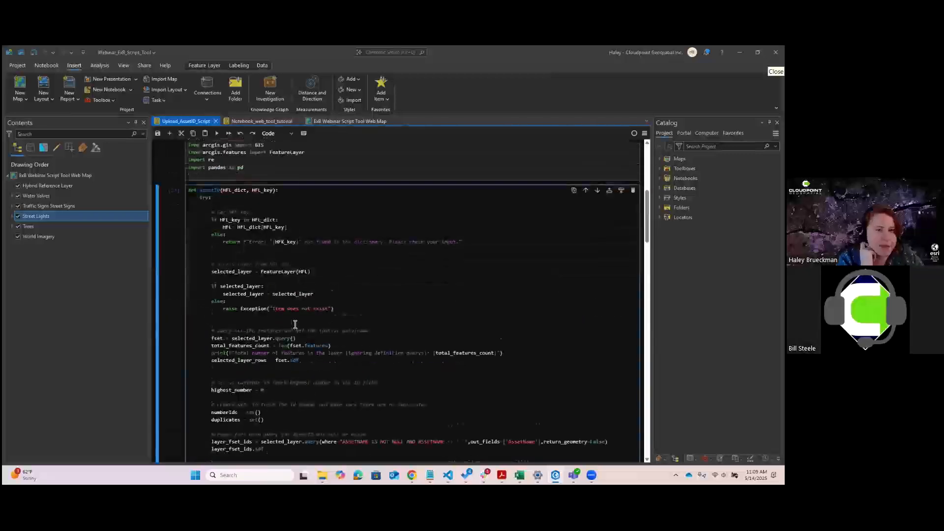
pyautogui.scroll(1, 295, 325)
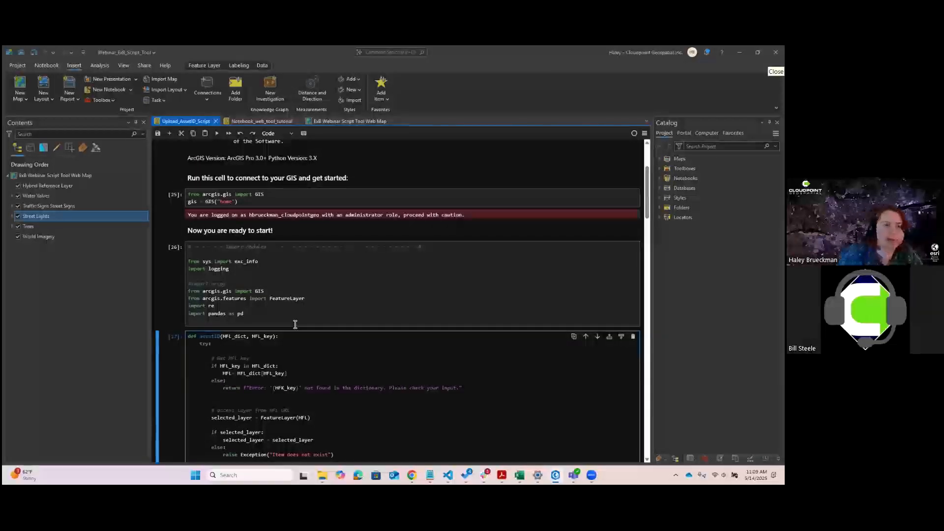
pyautogui.scroll(3, 295, 324)
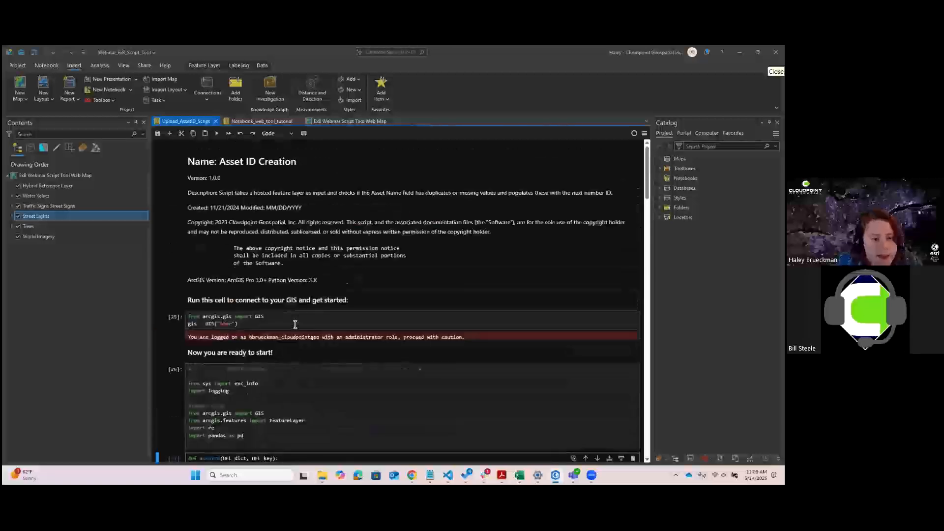
# Read through the notebook's assetID function, from the HFL key lookup and AssetName queries to the feature update and exception handling
pyautogui.scroll(-2, 295, 324)
pyautogui.scroll(-3, 296, 324)
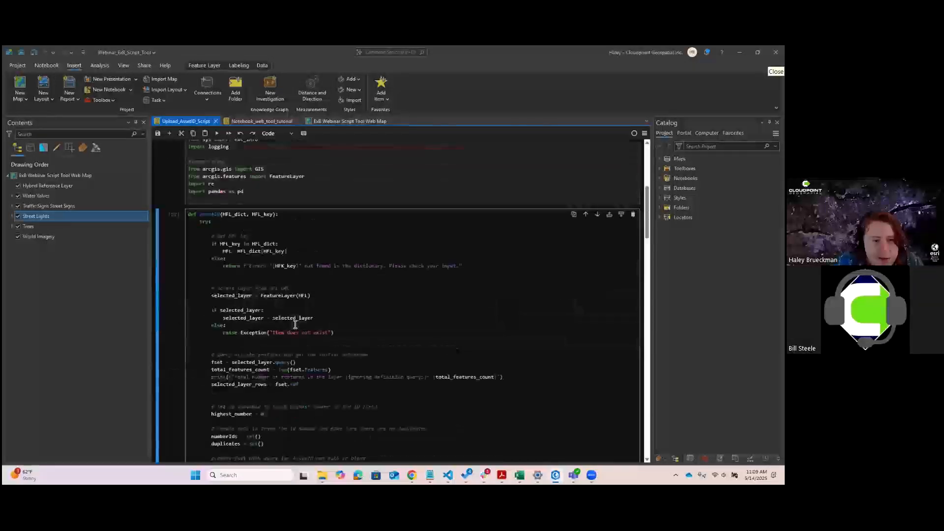
pyautogui.scroll(-1, 295, 325)
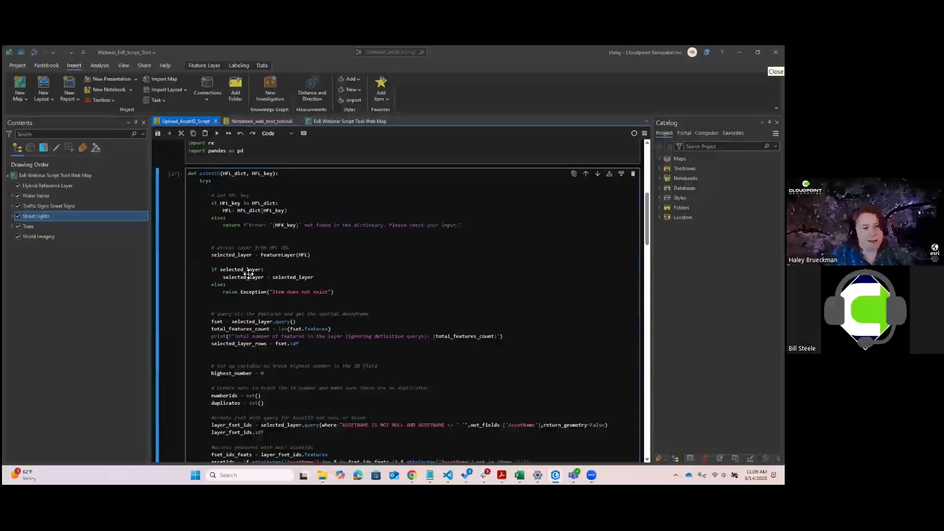
pyautogui.scroll(-3, 290, 377)
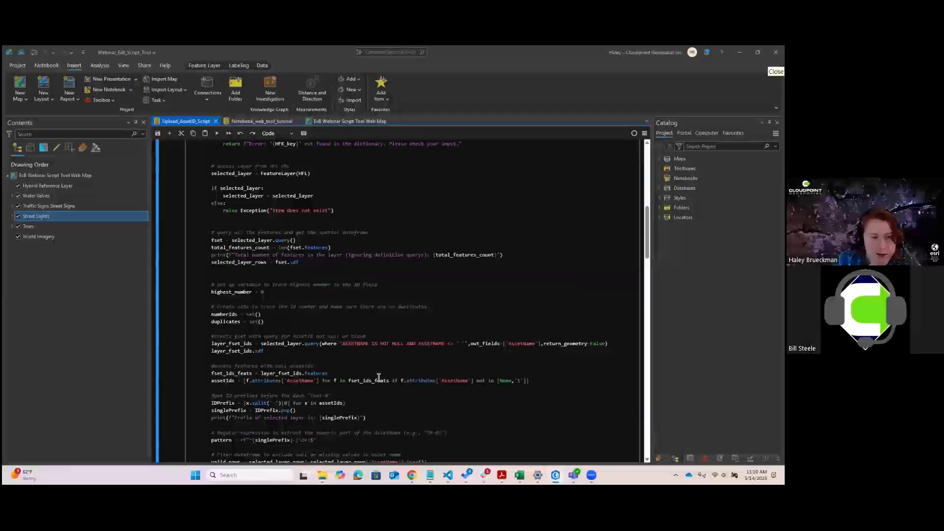
pyautogui.scroll(-3, 378, 377)
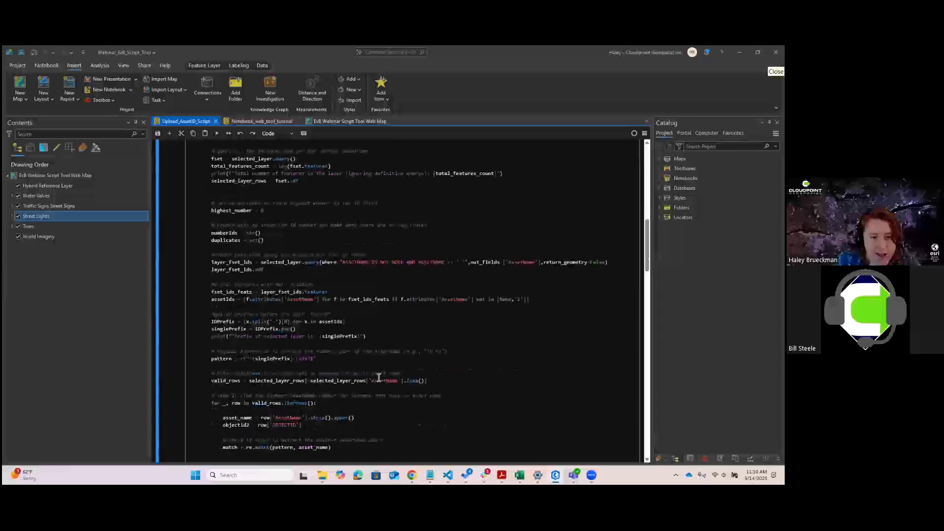
pyautogui.scroll(2, 354, 321)
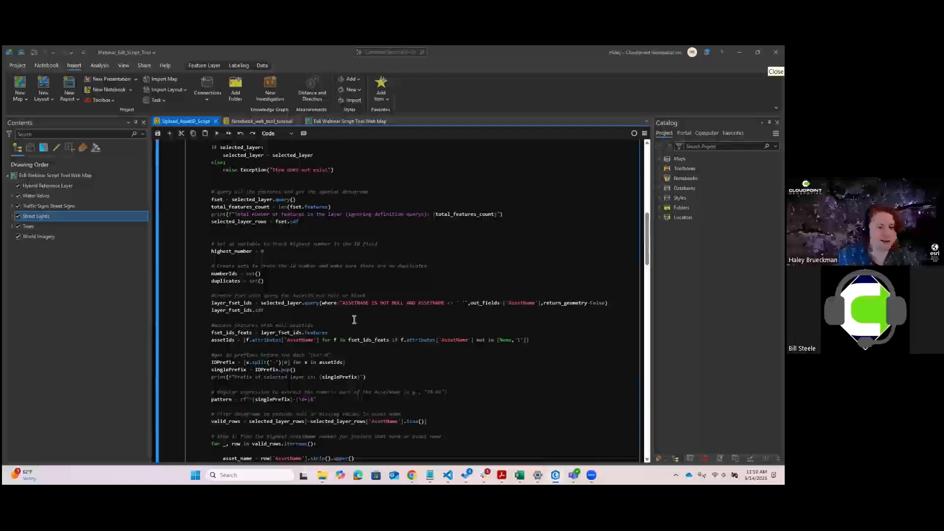
pyautogui.scroll(-4, 354, 320)
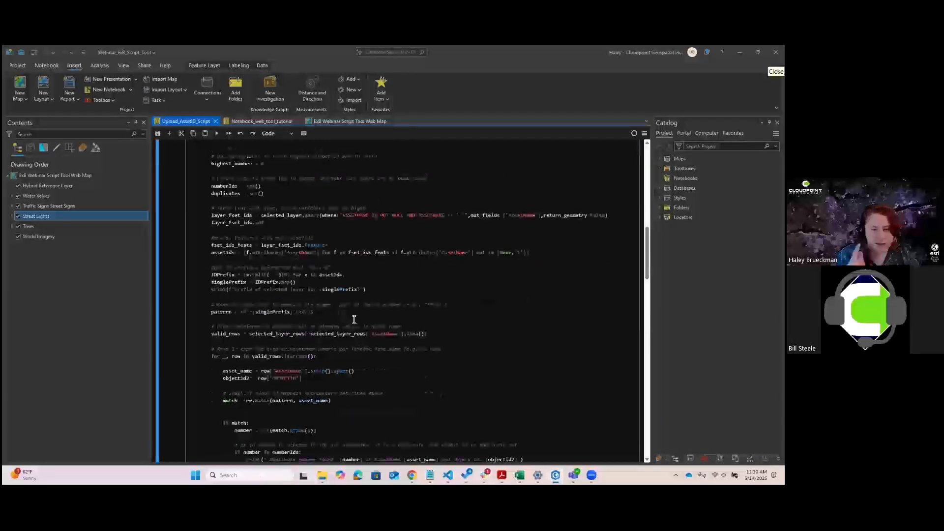
pyautogui.scroll(-6, 354, 320)
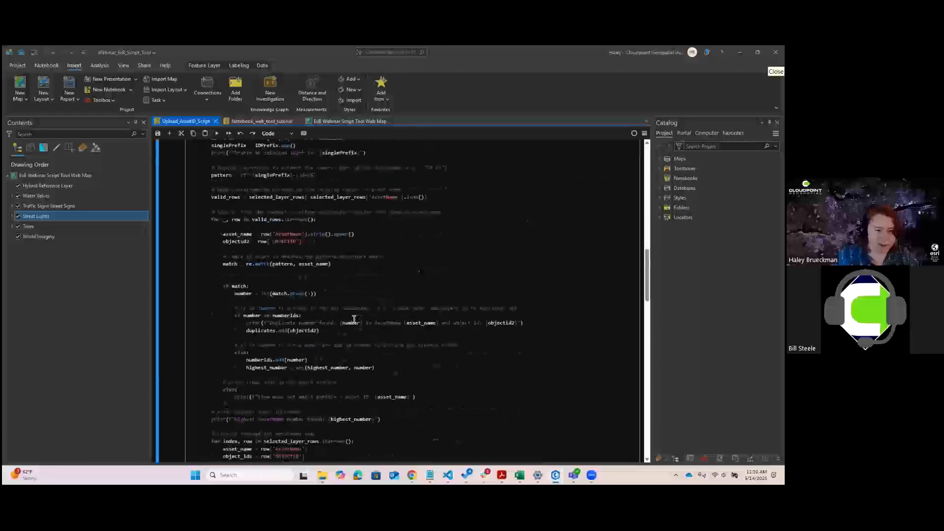
pyautogui.scroll(-8, 354, 320)
pyautogui.scroll(-8, 353, 322)
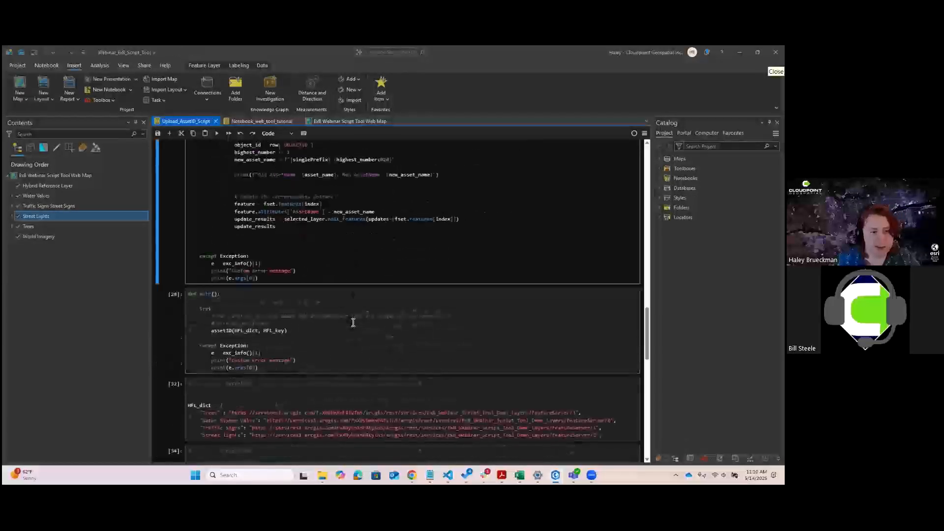
# Examine the HFL_dict dictionary in the Variables cell, including the Trees key and its feature service URL
pyautogui.scroll(-5, 353, 322)
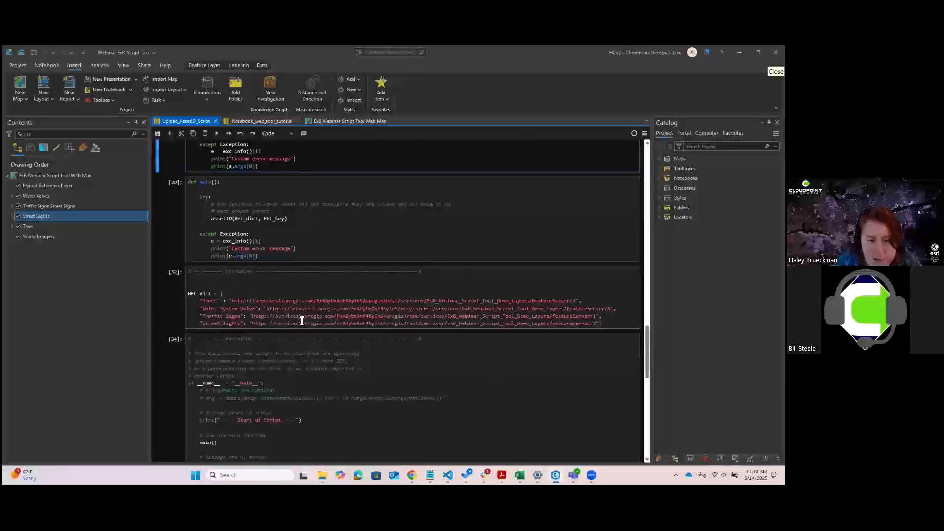
pyautogui.click(205, 294)
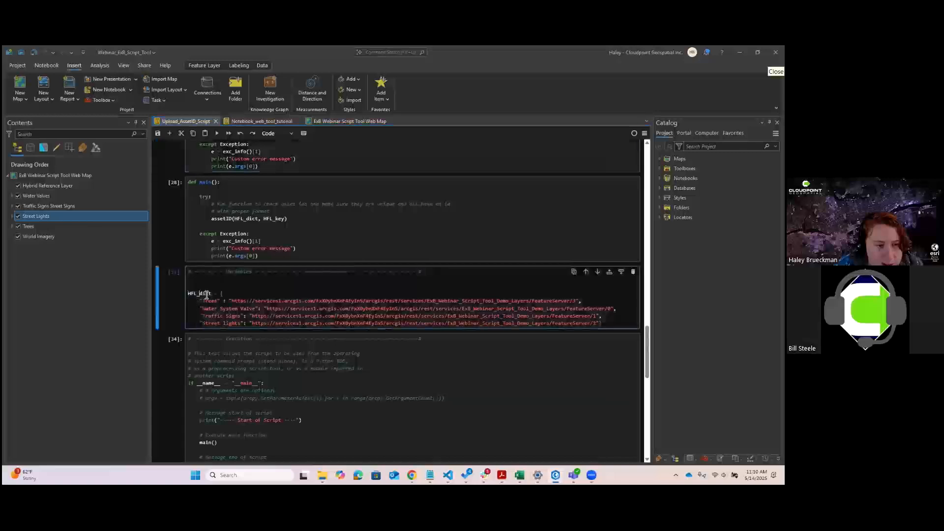
pyautogui.click(228, 289)
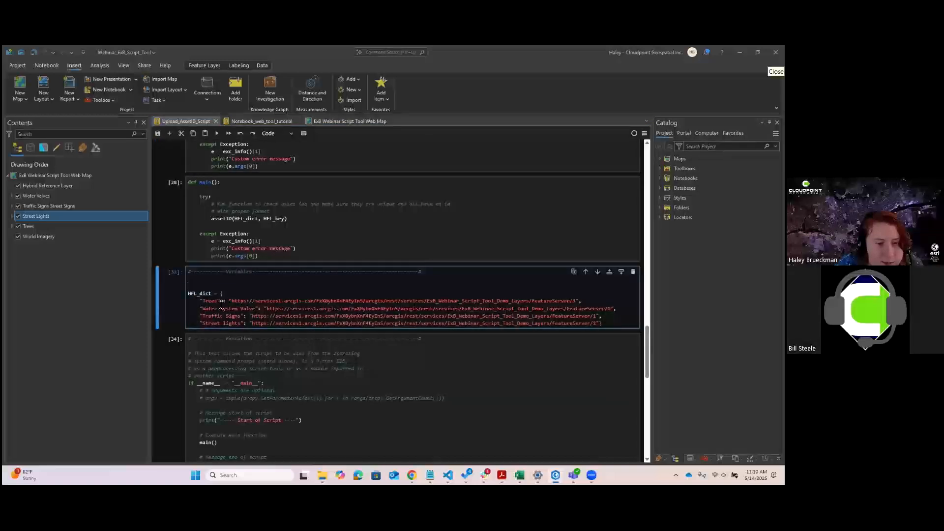
pyautogui.moveTo(217, 303); pyautogui.dragTo(204, 303)
pyautogui.click(236, 307)
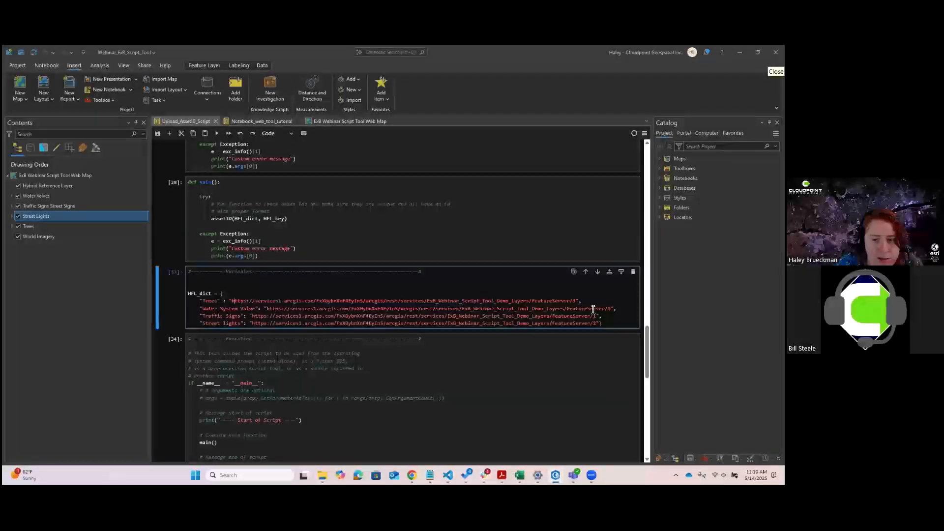
# Examine the Execution cell and its script output below the HFL_dict variables, then return to the dictionary
pyautogui.scroll(-2, 394, 386)
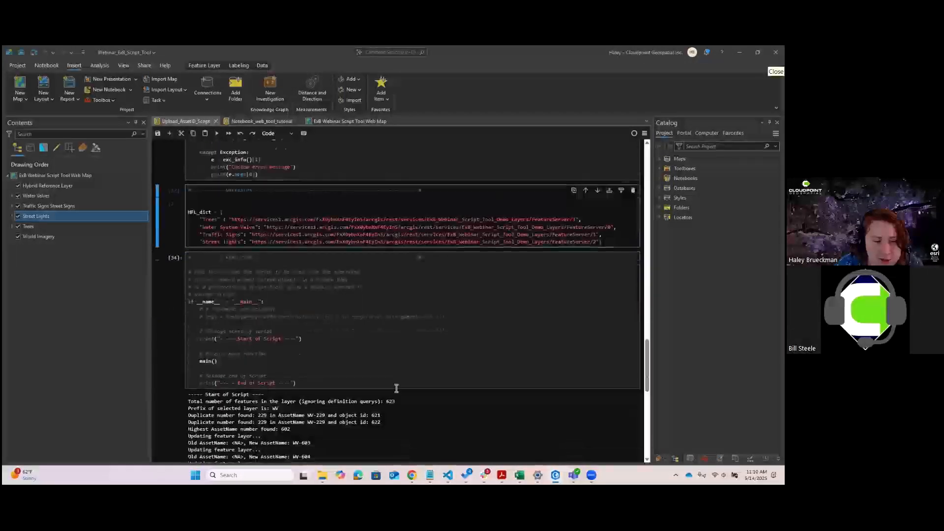
pyautogui.scroll(1, 396, 388)
pyautogui.scroll(1, 397, 388)
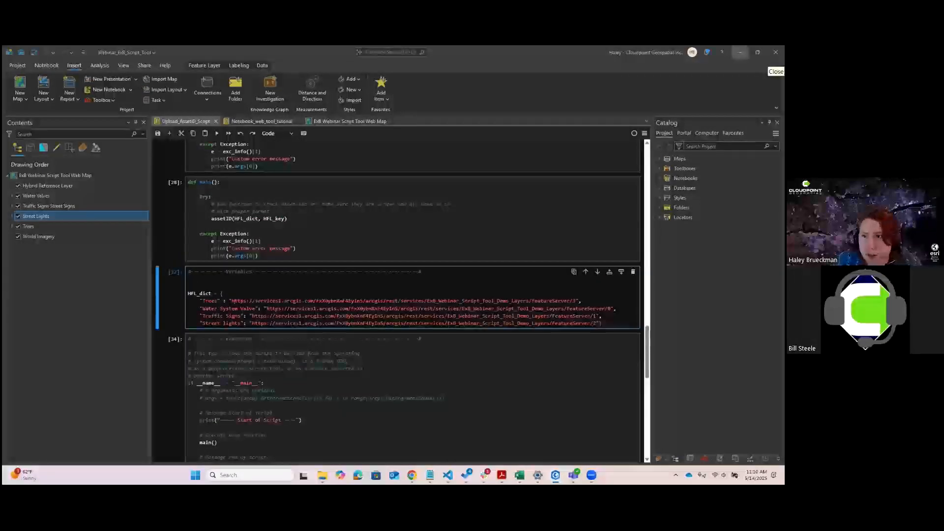
# Switch to ArcGIS Online in the browser and create a new Standard notebook
pyautogui.click(739, 52)
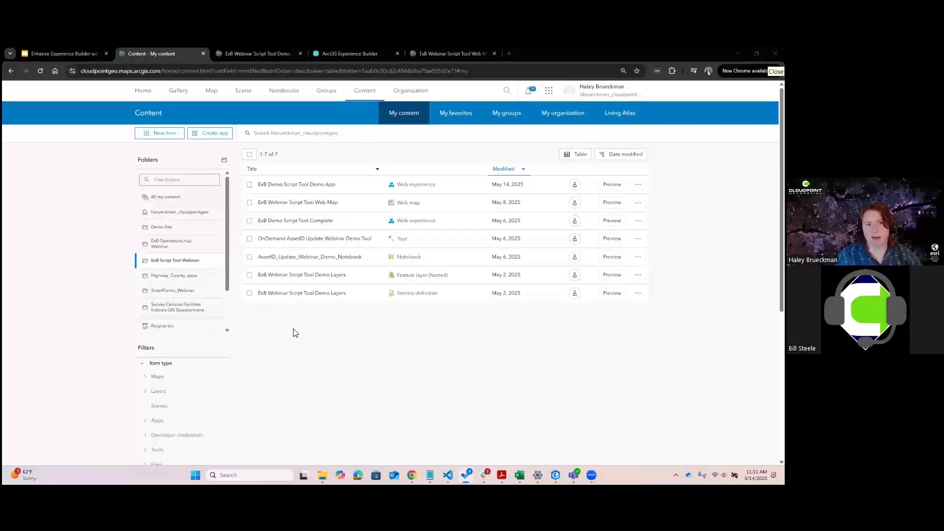
pyautogui.click(290, 93)
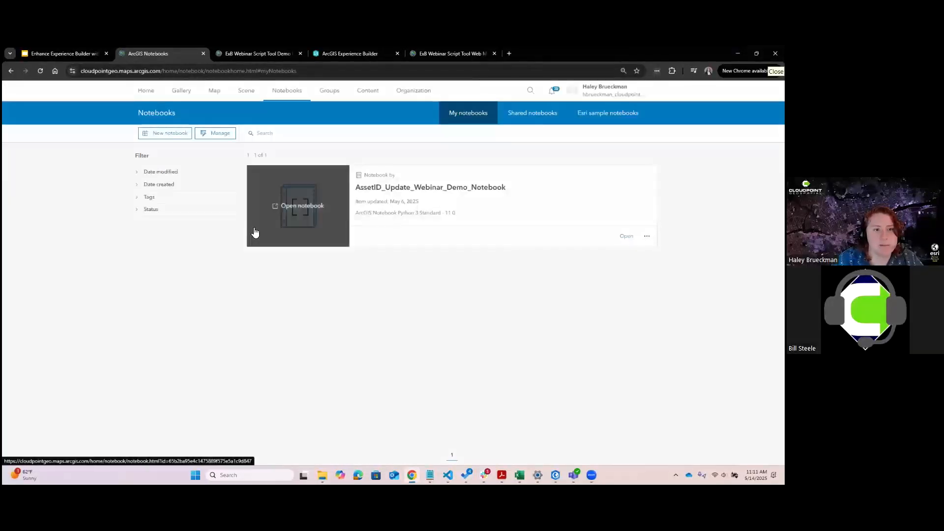
pyautogui.click(181, 137)
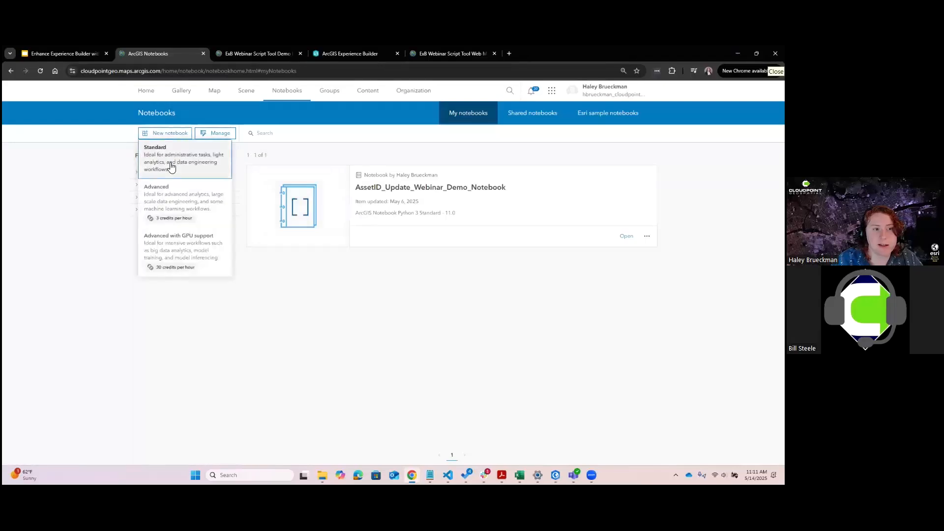
pyautogui.click(170, 167)
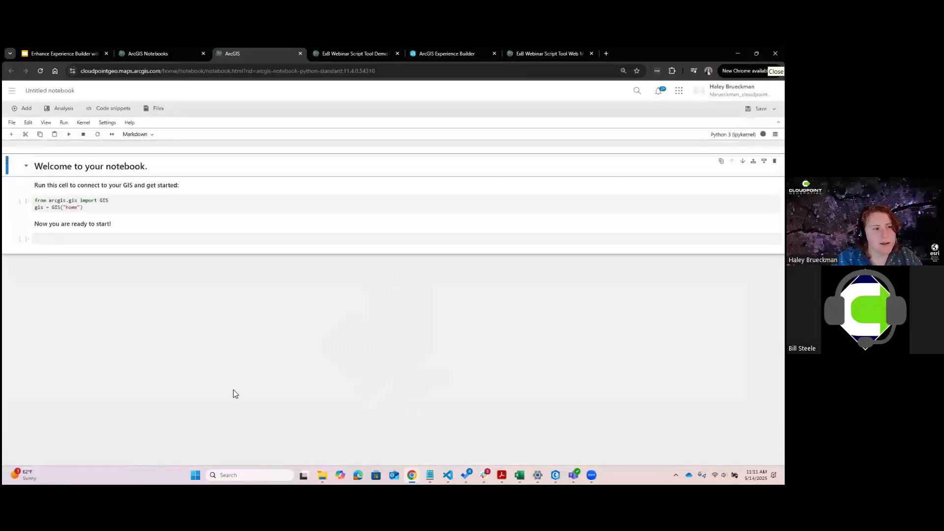
# Highlight the GIS("home") connection code in the new notebook and run that cell
pyautogui.click(111, 206)
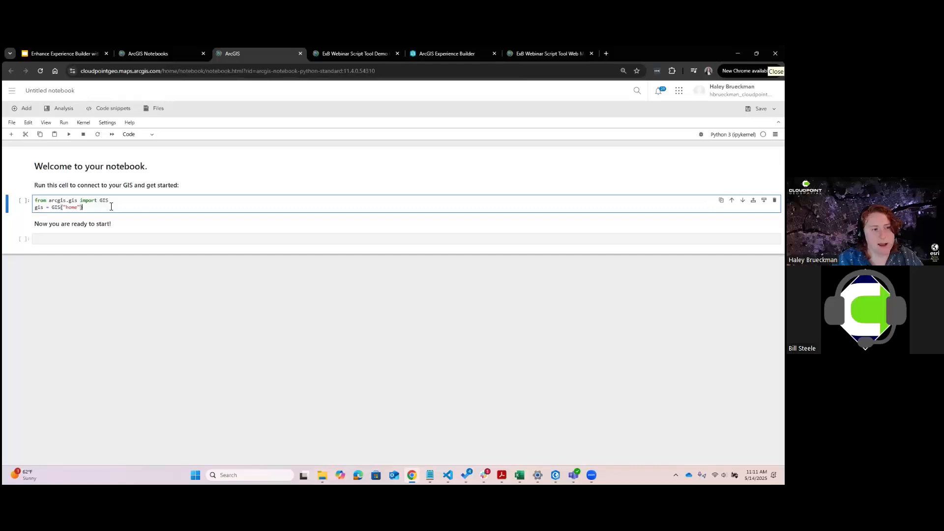
pyautogui.moveTo(111, 207); pyautogui.dragTo(43, 201)
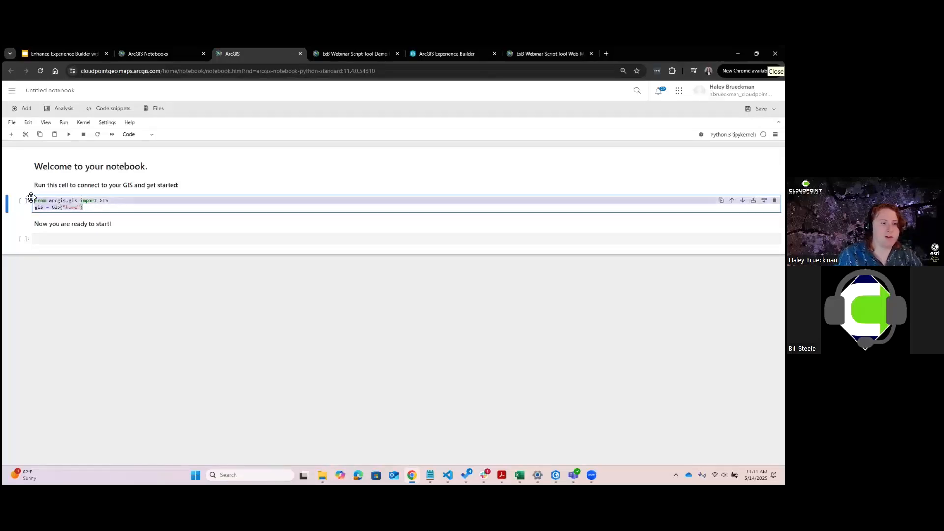
pyautogui.click(104, 212)
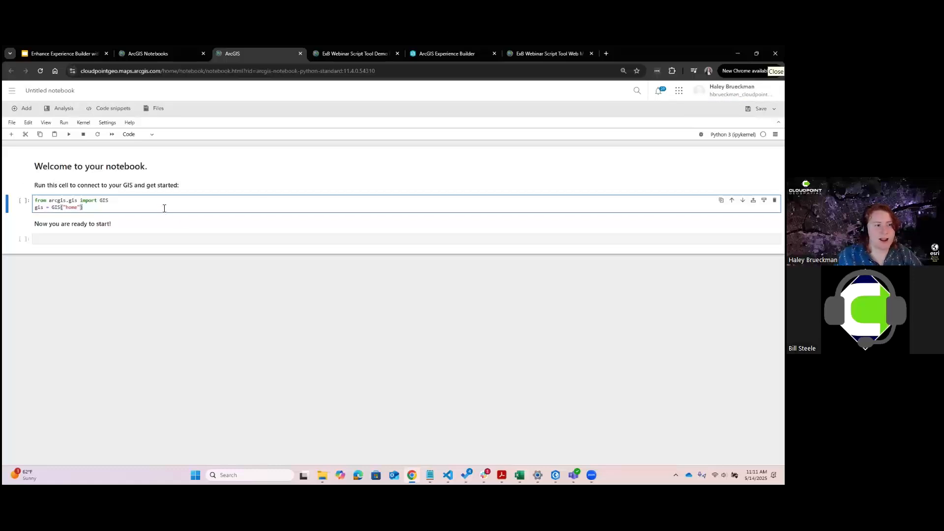
pyautogui.hotkey('shift', 'Return')
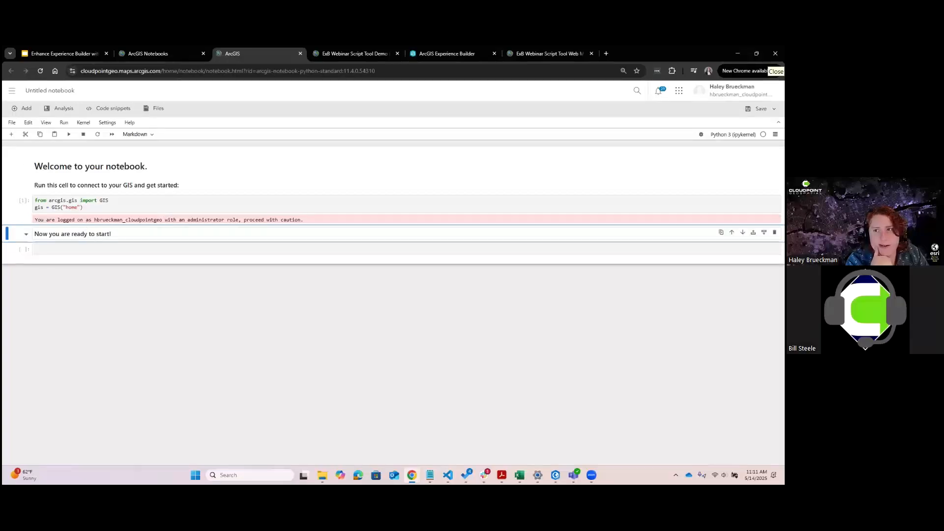
# Save the new notebook with the title test_notebook
pyautogui.click(760, 109)
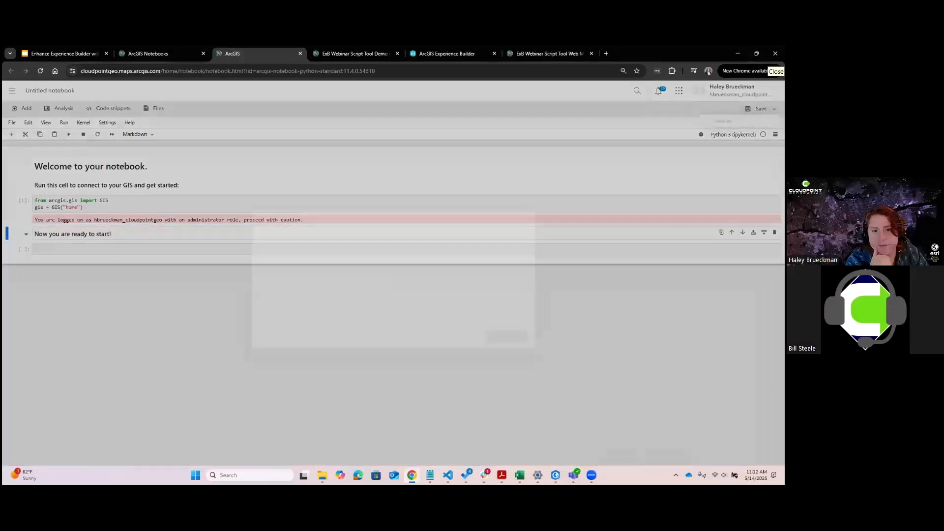
pyautogui.click(336, 223)
pyautogui.write('test_notebook')
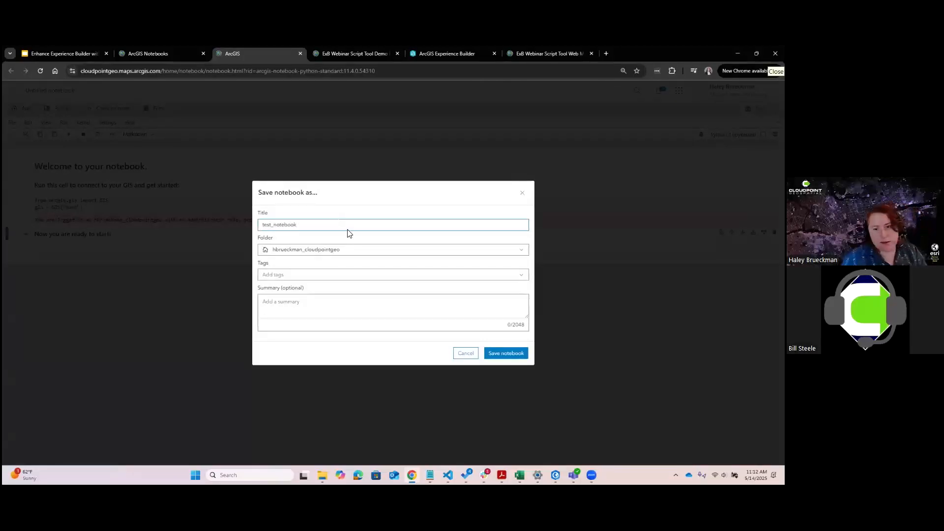
pyautogui.click(516, 353)
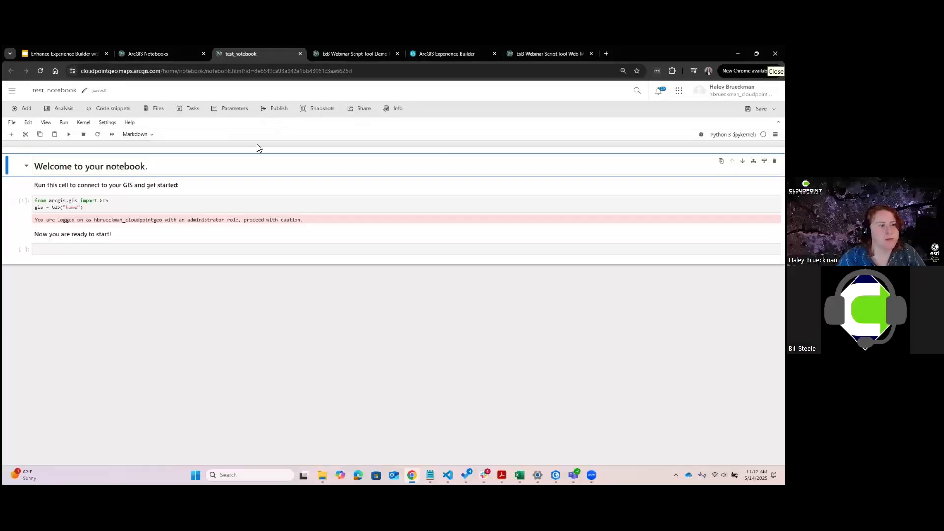
# Go to the ExB Script Tool Webinar content folder and add Upload_AssetID_Script.ipynb from File Explorer as a new item
pyautogui.click(14, 96)
pyautogui.click(29, 296)
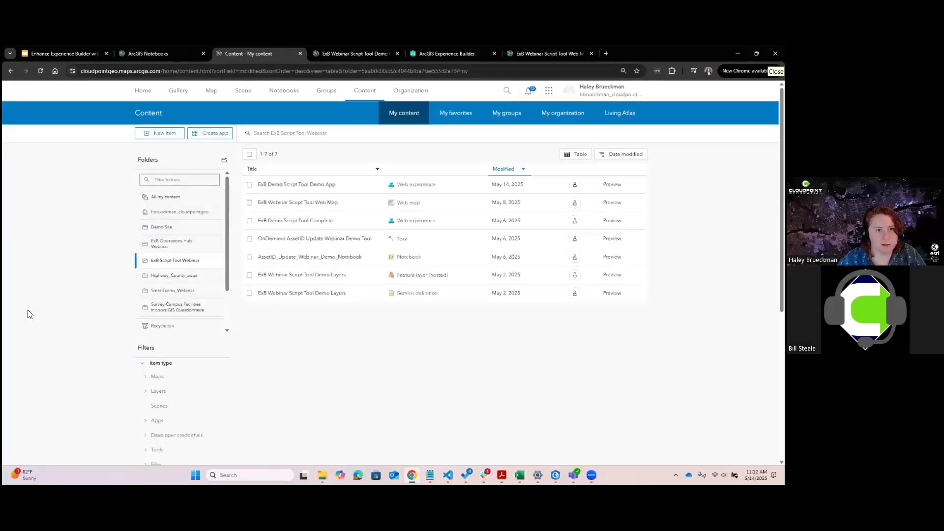
pyautogui.click(157, 134)
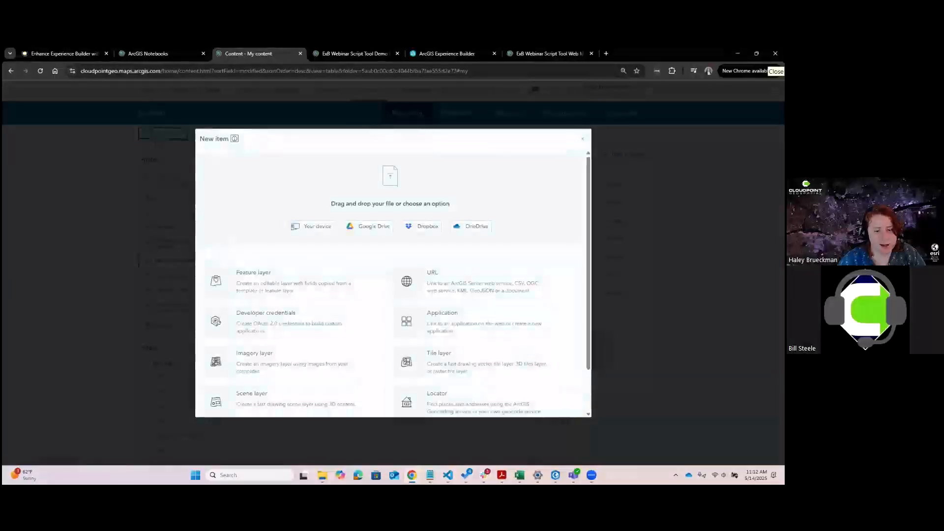
pyautogui.moveTo(322, 475)
pyautogui.click(348, 438)
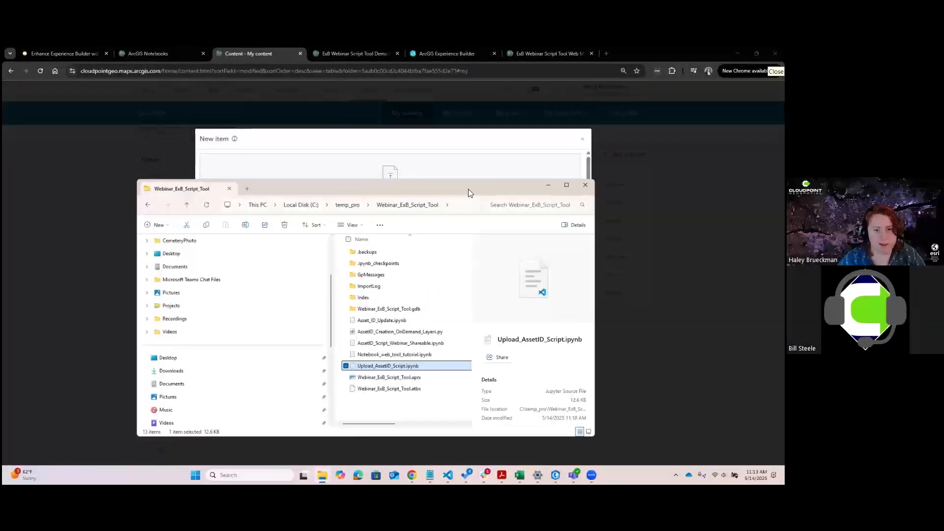
pyautogui.moveTo(469, 189); pyautogui.dragTo(695, 214)
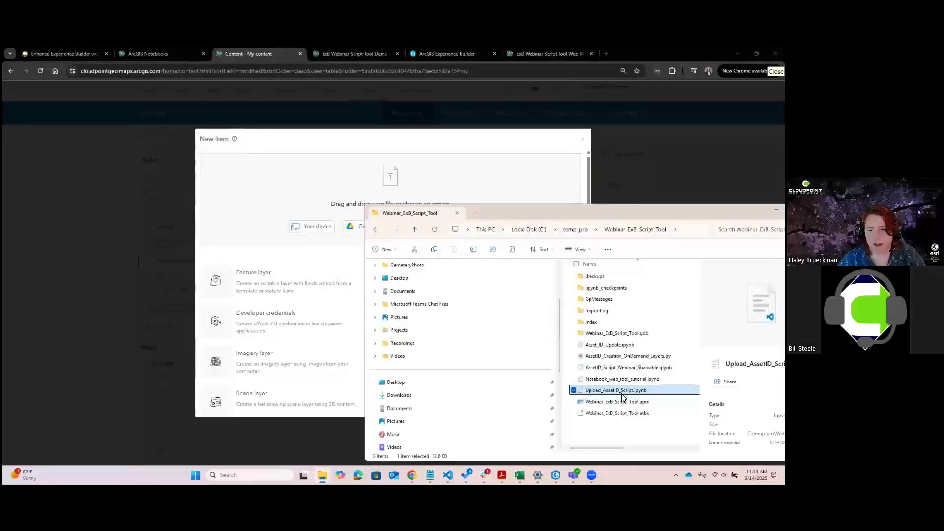
pyautogui.moveTo(619, 394); pyautogui.dragTo(317, 198)
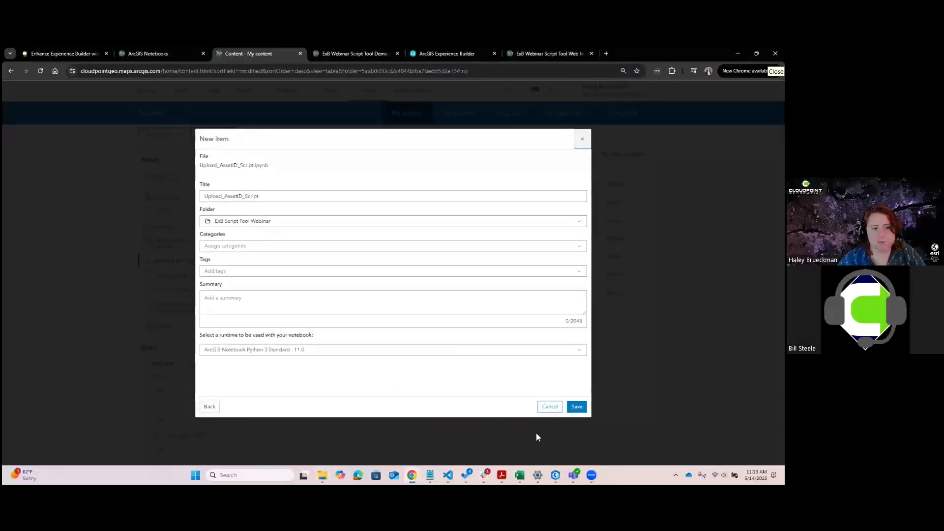
# Title the notebook item Upload_AssetID_Script_webinar_tool, save it and open the notebook
pyautogui.click(302, 199)
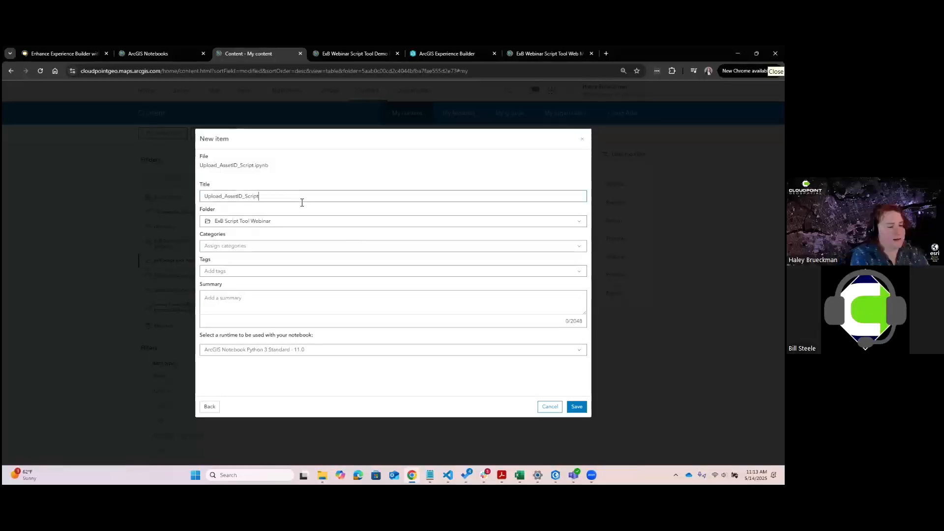
pyautogui.write('_webinar_tool')
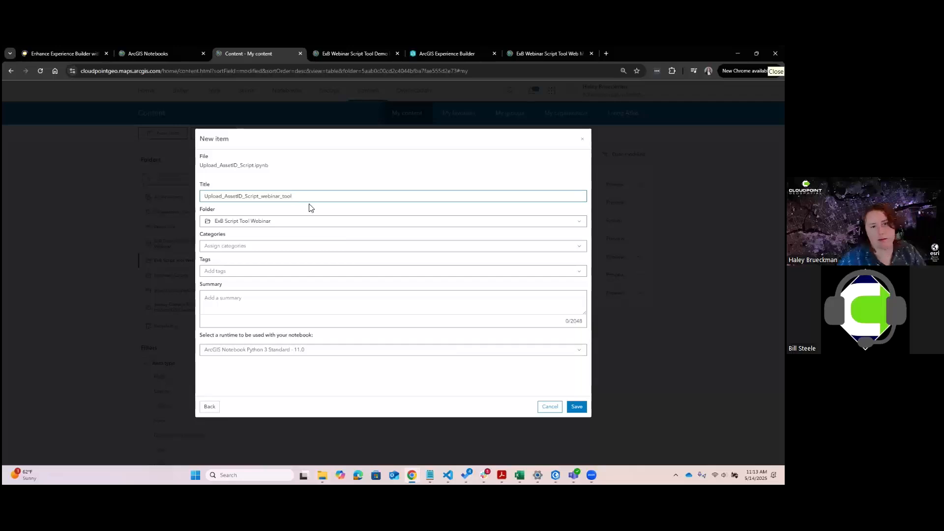
pyautogui.click(585, 409)
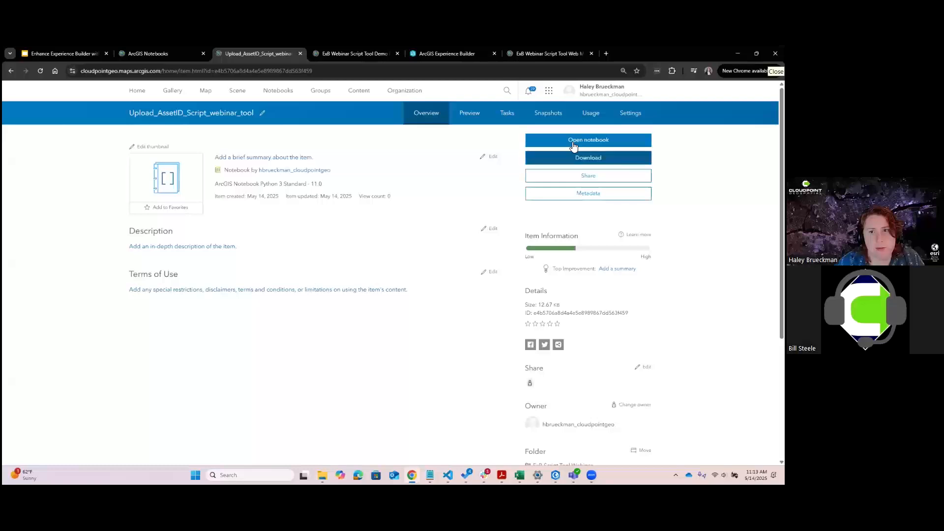
pyautogui.click(574, 143)
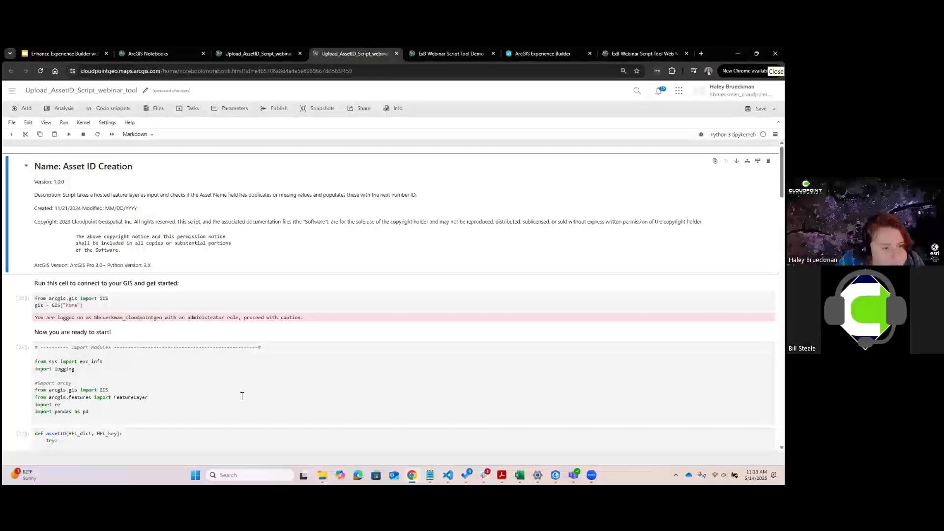
# Read through the uploaded notebook's code, from the import modules and assetID function to the Variables and Execution cells
pyautogui.scroll(-2, 242, 396)
pyautogui.scroll(-4, 242, 396)
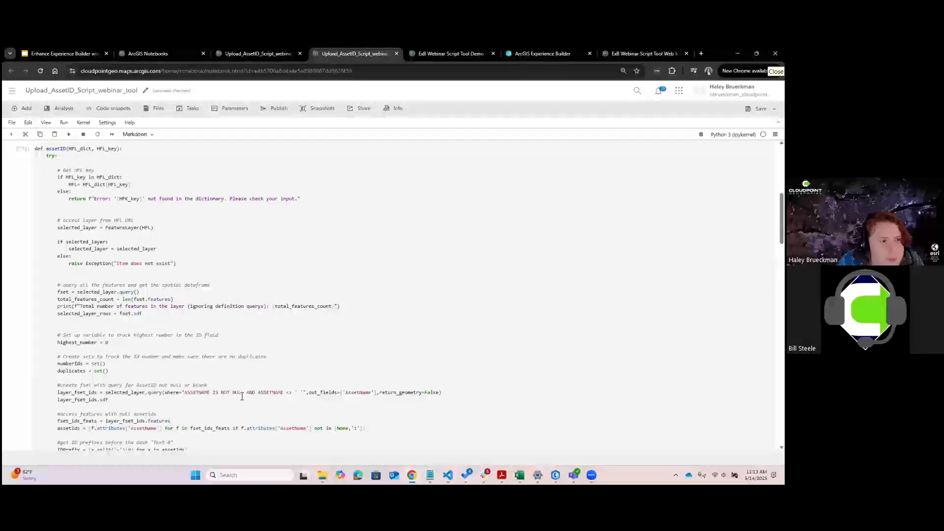
pyautogui.scroll(-8, 242, 396)
pyautogui.scroll(-10, 242, 397)
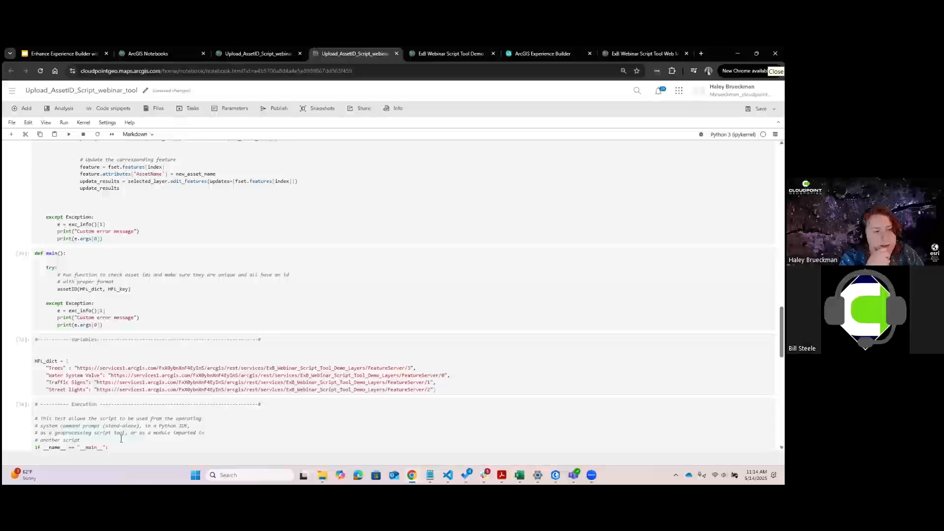
pyautogui.scroll(-1, 98, 433)
pyautogui.scroll(-1, 97, 434)
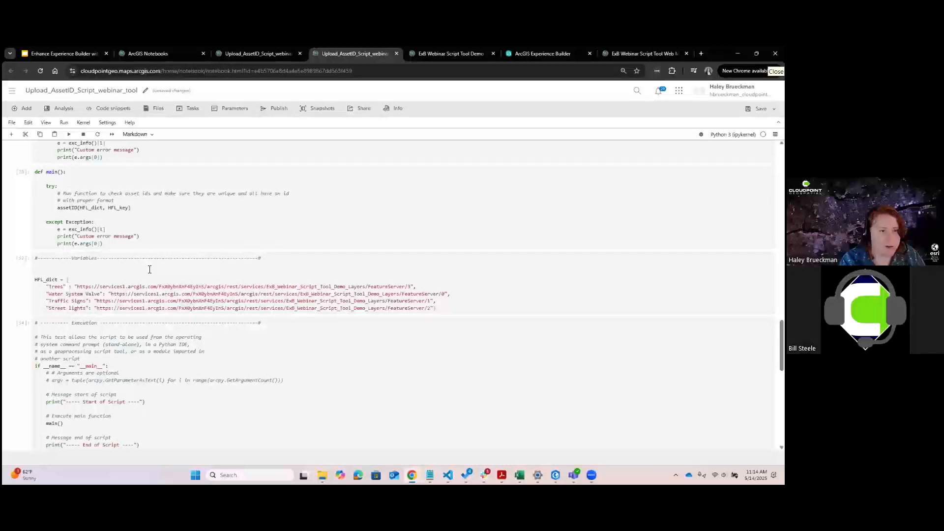
# Examine the HFL_key argument in main(), the HFL_dict keys and the key lookup in the assetID function
pyautogui.click(103, 208)
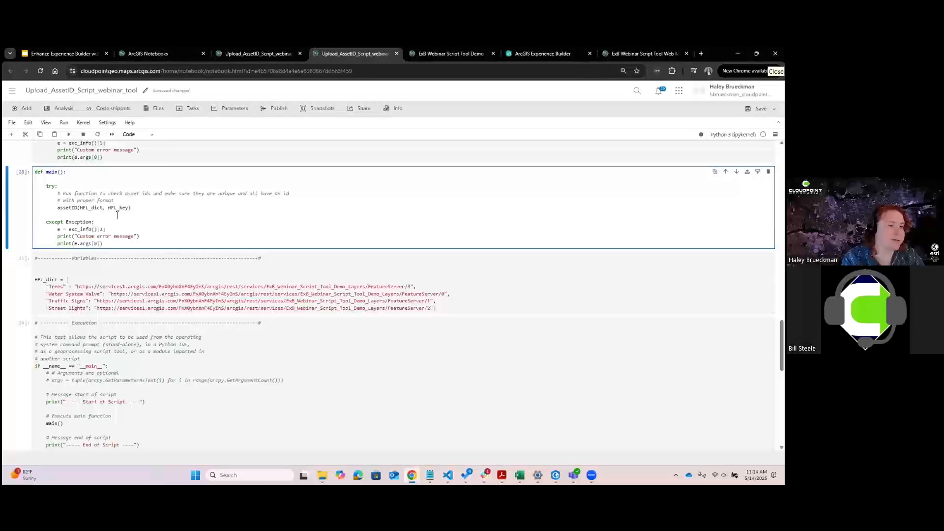
pyautogui.moveTo(107, 208); pyautogui.dragTo(128, 212)
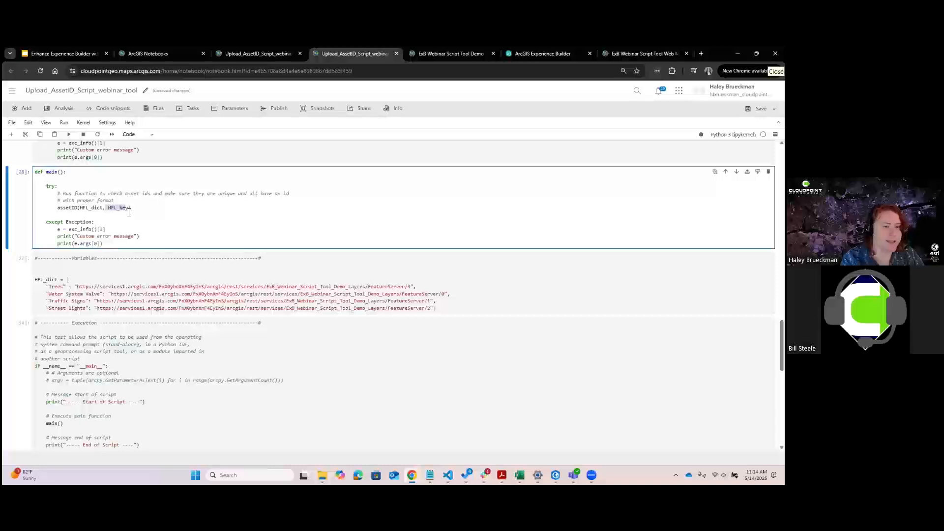
pyautogui.click(59, 297)
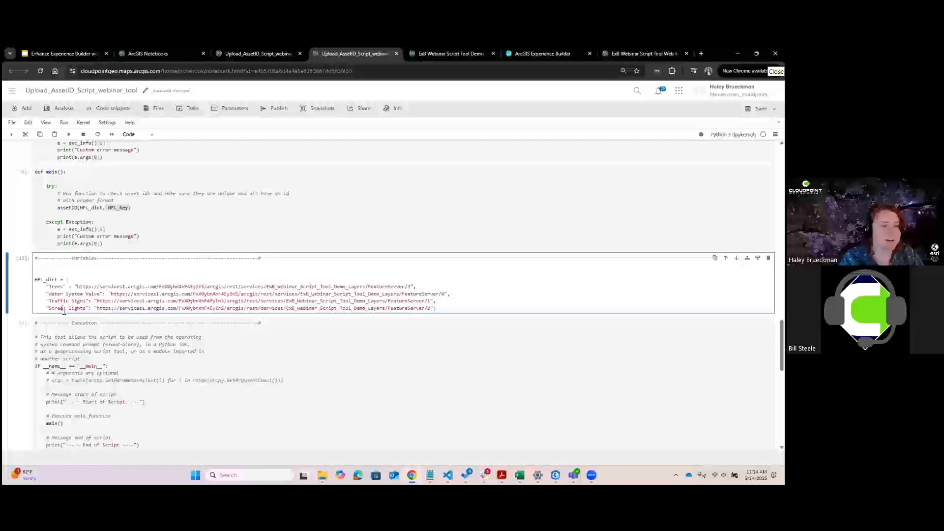
pyautogui.scroll(10, 95, 300)
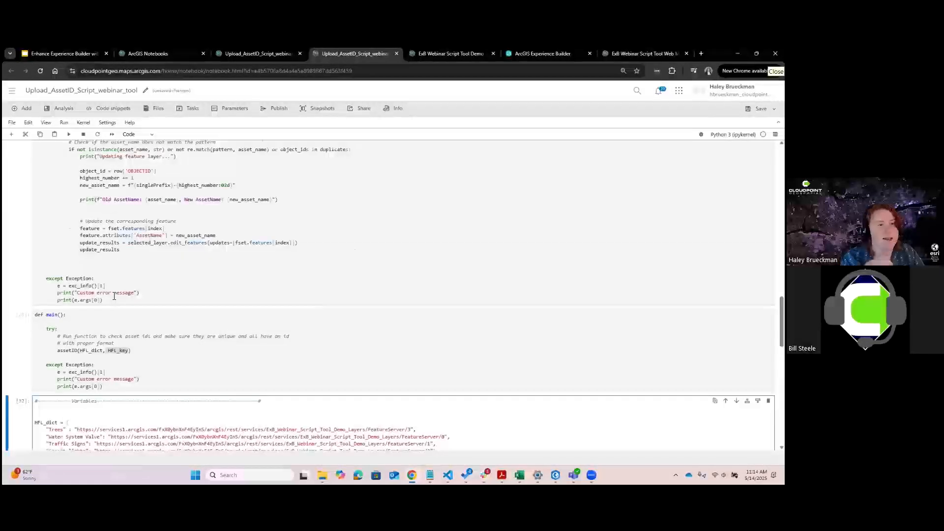
pyautogui.scroll(5, 114, 296)
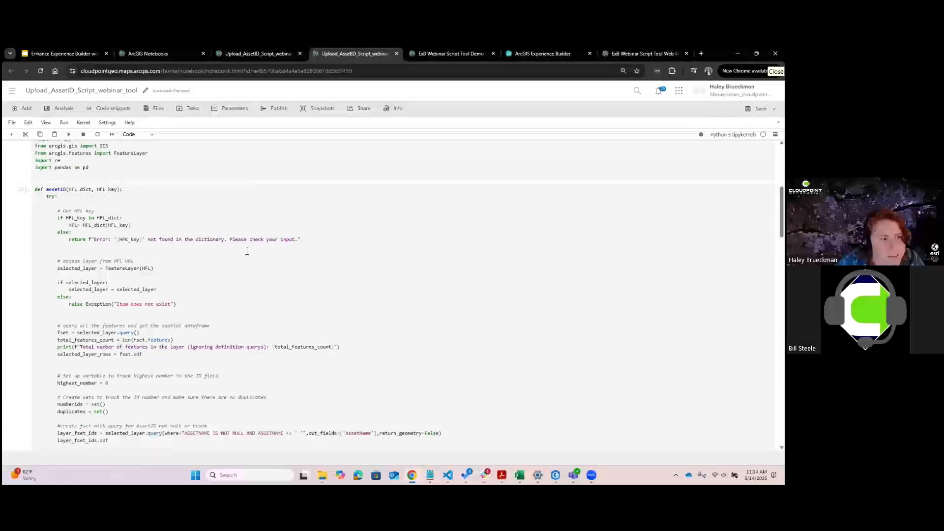
pyautogui.scroll(5, 235, 275)
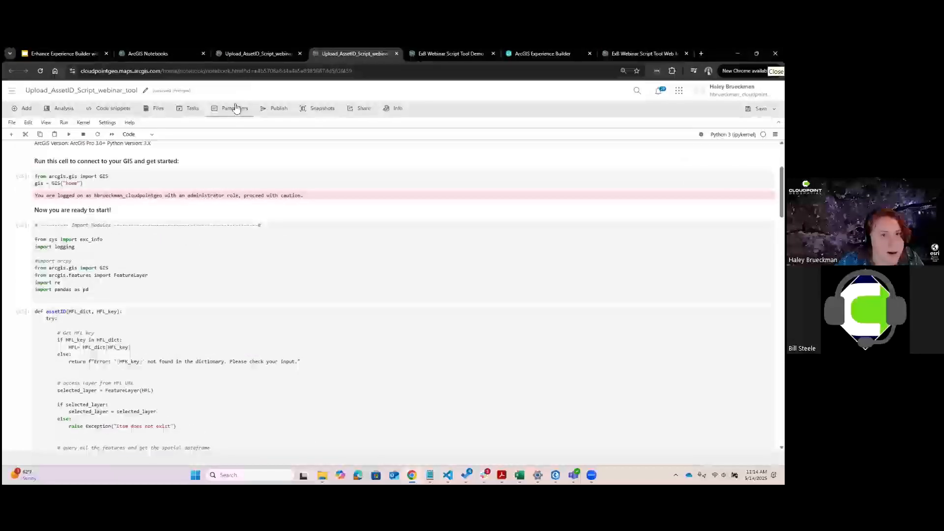
# Start a new input parameter for the notebook with variable name HFL_key and display name Update Layer
pyautogui.click(235, 108)
pyautogui.scroll(-12, 262, 368)
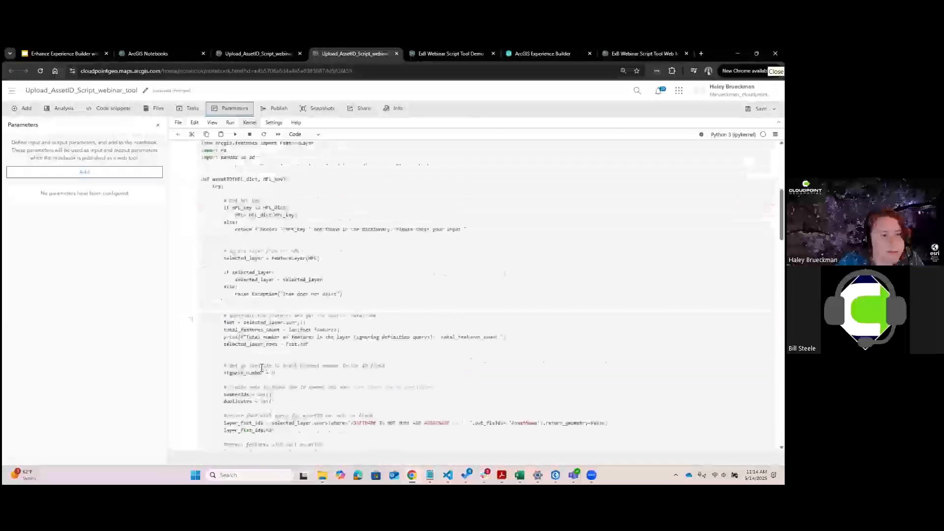
pyautogui.scroll(-10, 263, 368)
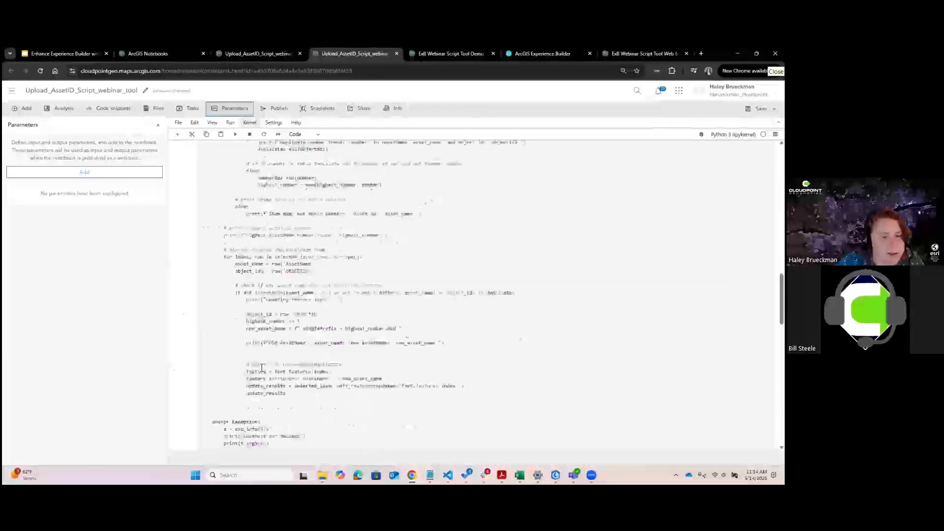
pyautogui.click(98, 175)
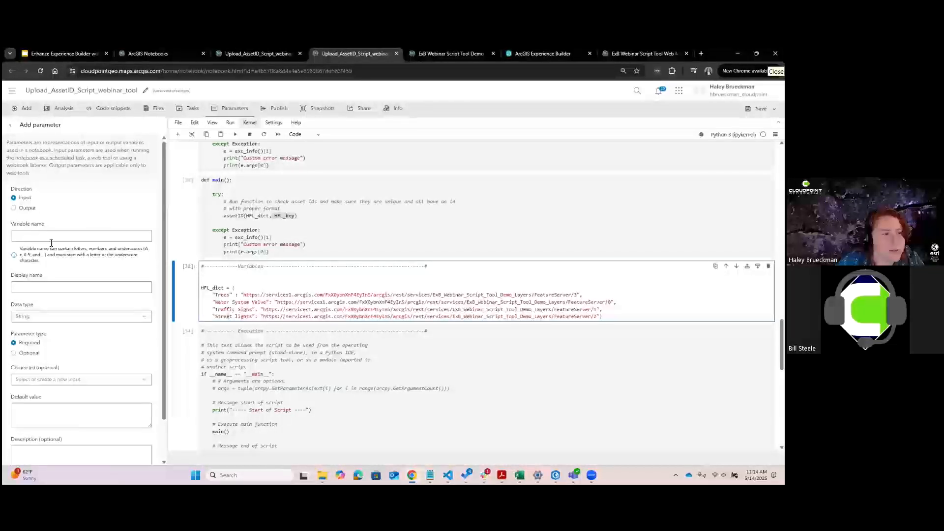
pyautogui.click(39, 236)
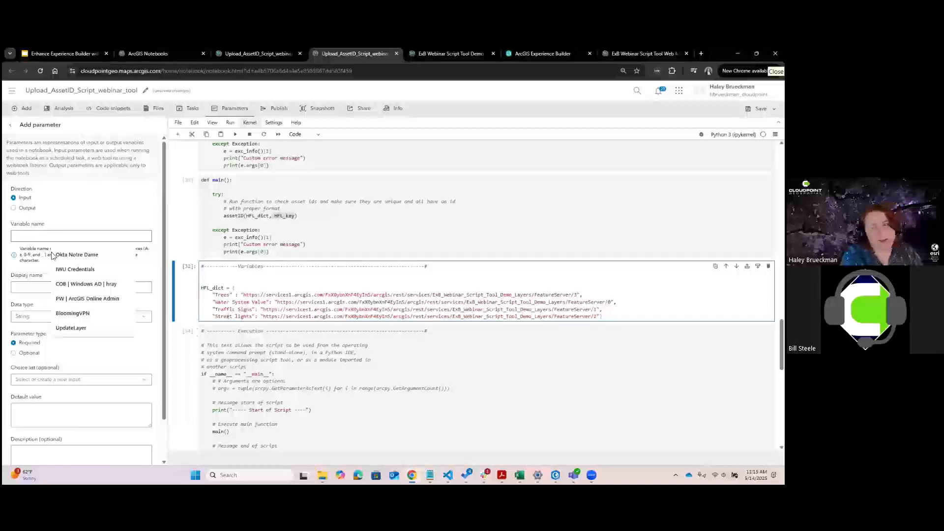
pyautogui.click(300, 245)
pyautogui.moveTo(296, 219); pyautogui.dragTo(276, 220)
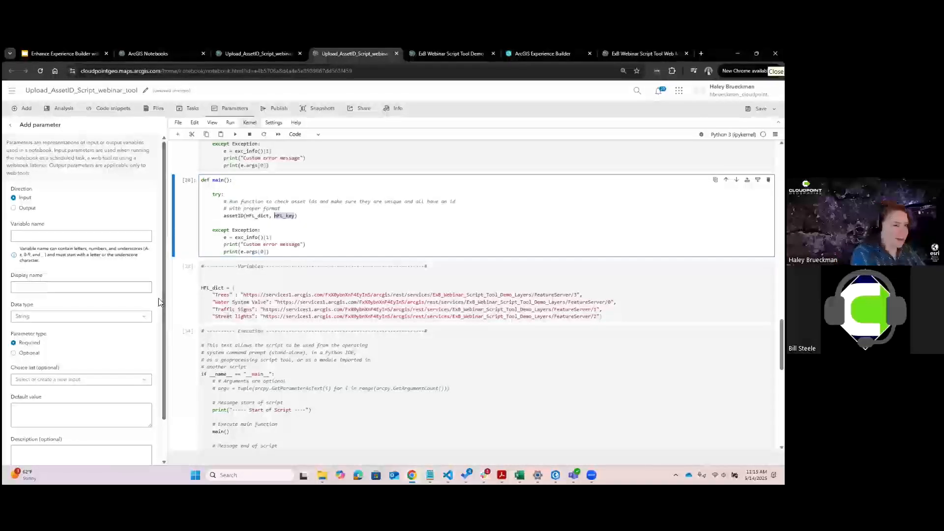
pyautogui.click(62, 237)
pyautogui.write('HFL_key')
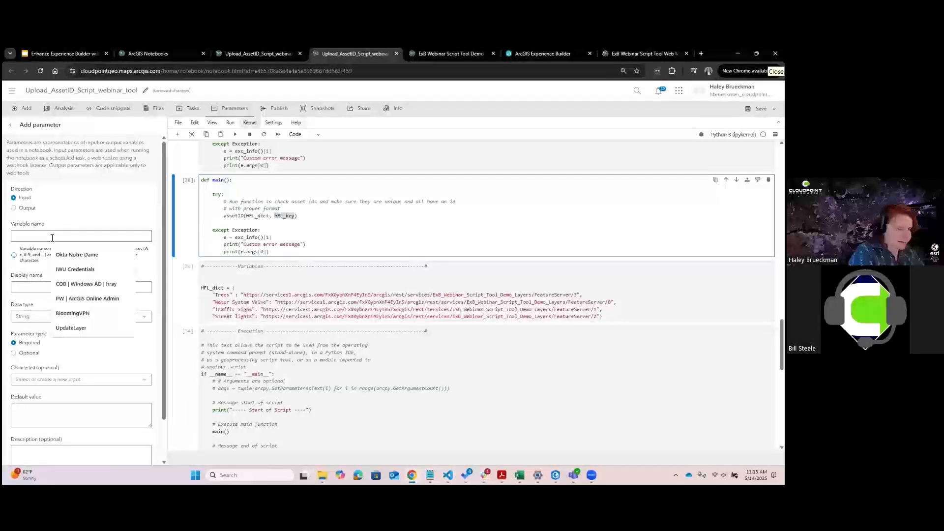
pyautogui.click(28, 286)
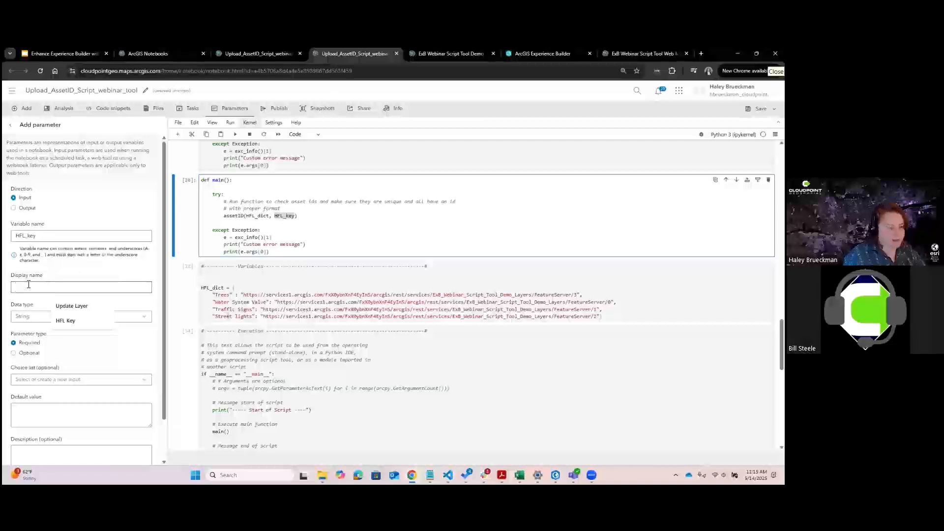
pyautogui.write('Update')
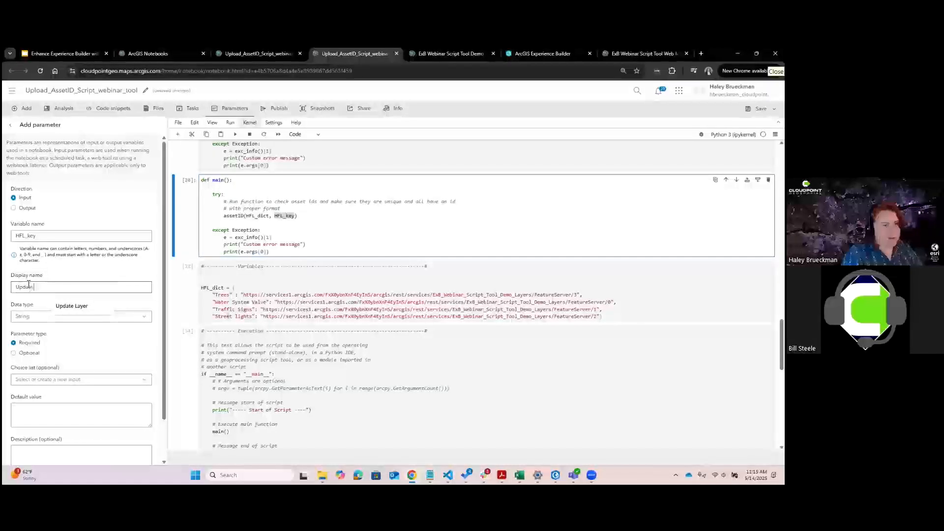
pyautogui.write(' Layer')
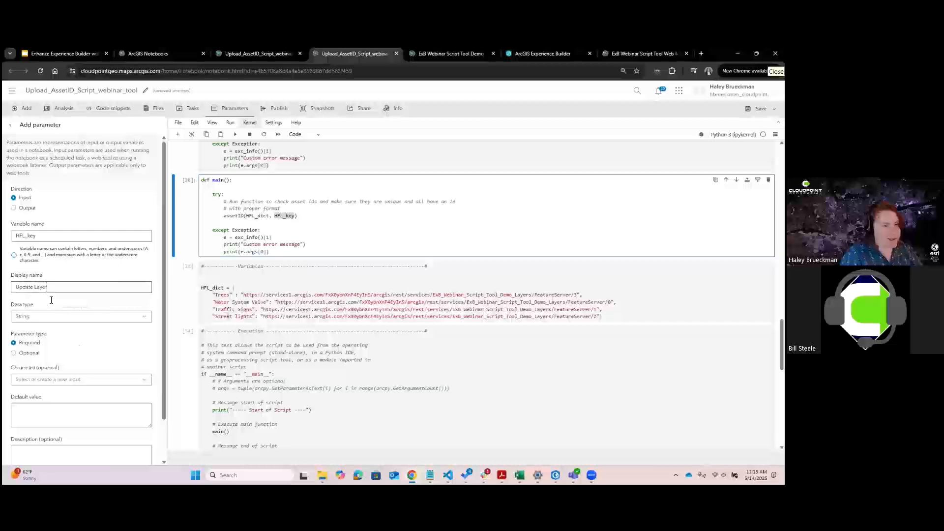
# Copy the Trees key from HFL_dict into the parameter's choice list
pyautogui.scroll(-2, 77, 334)
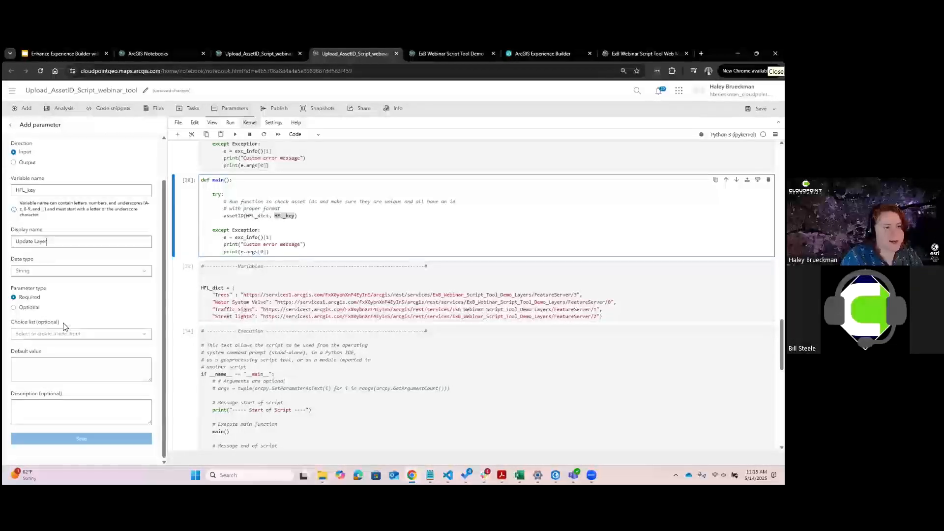
pyautogui.click(91, 342)
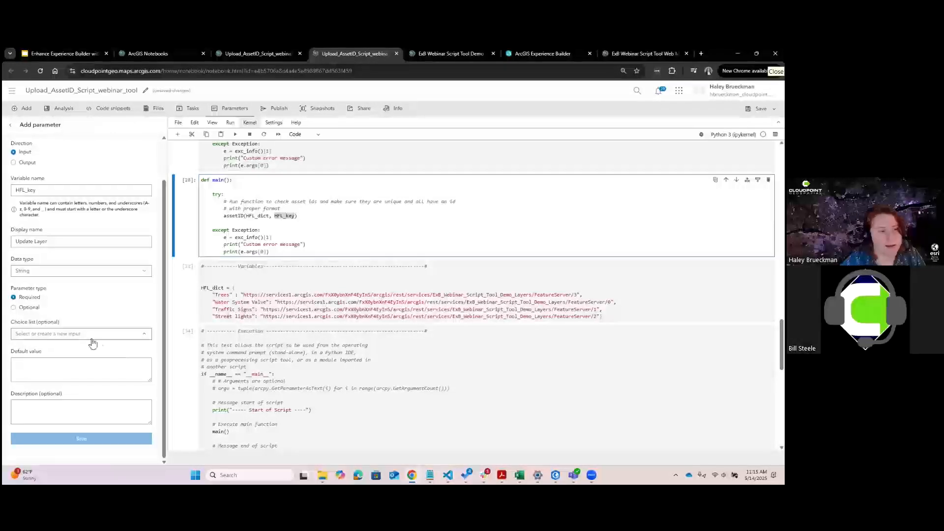
pyautogui.moveTo(68, 321); pyautogui.dragTo(11, 325)
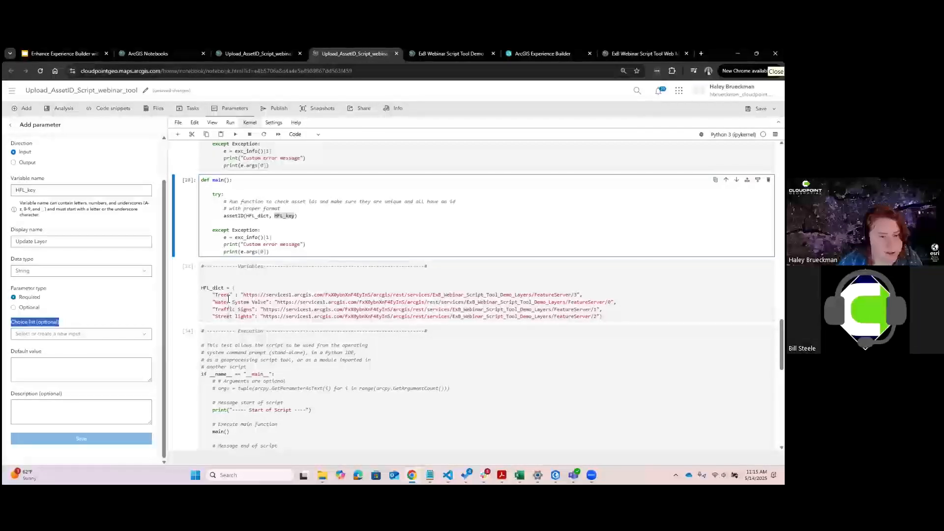
pyautogui.moveTo(230, 298); pyautogui.dragTo(217, 297)
pyautogui.hotkey('ctrl', 'c')
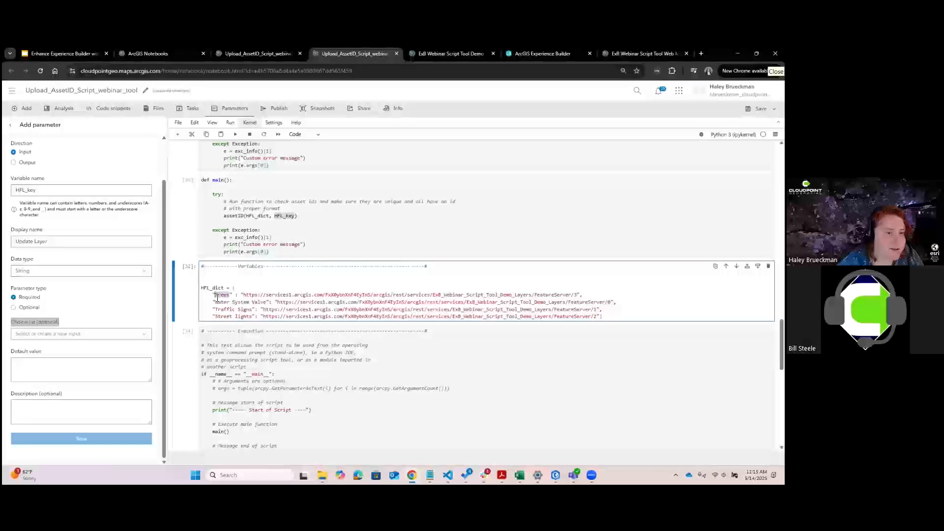
pyautogui.click(80, 337)
pyautogui.hotkey('ctrl', 'v')
pyautogui.press('Return')
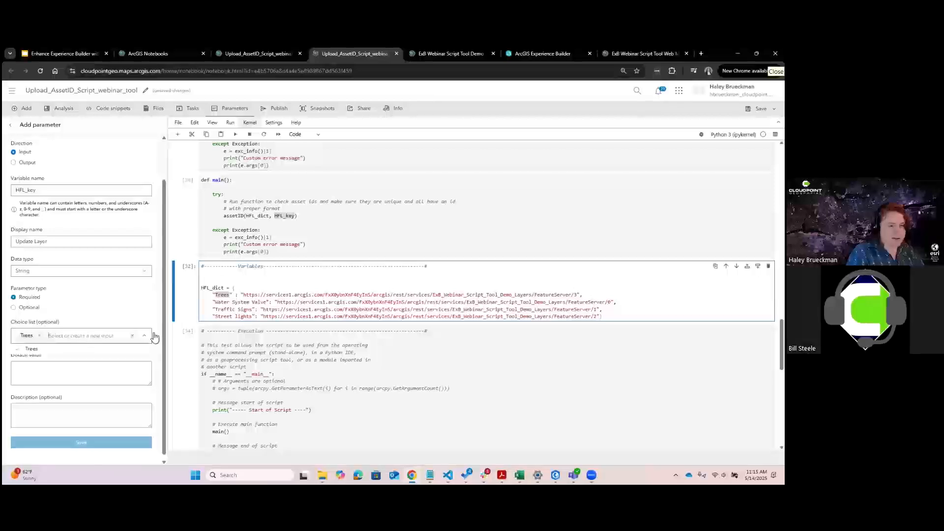
# Add the HFL_dict keys Water System Valve and Traffic Signs to the parameter's choice list
pyautogui.moveTo(267, 303); pyautogui.dragTo(217, 304)
pyautogui.hotkey('ctrl', 'c')
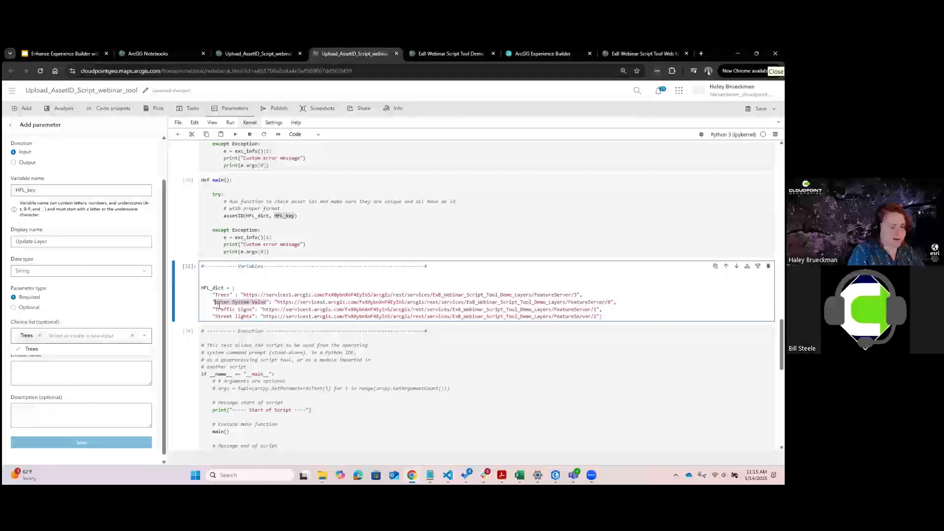
pyautogui.click(62, 336)
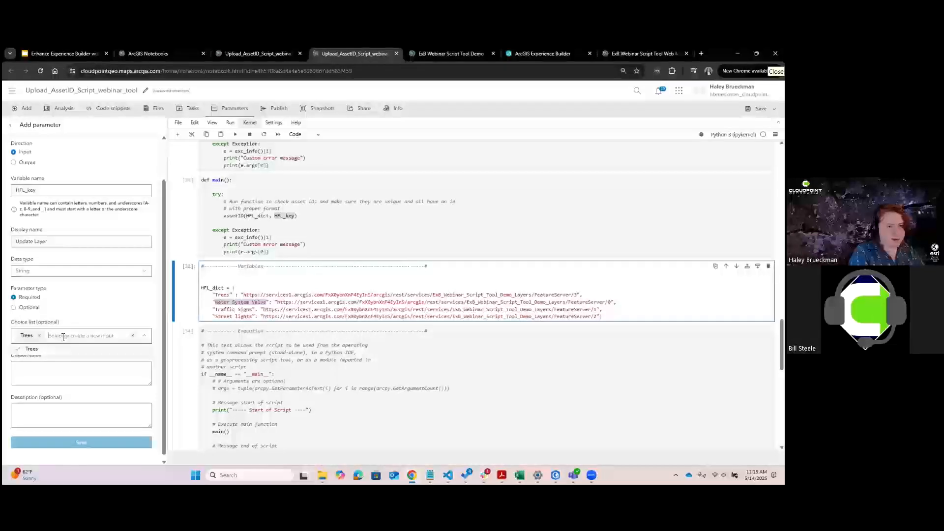
pyautogui.hotkey('ctrl', 'v')
pyautogui.press('Return')
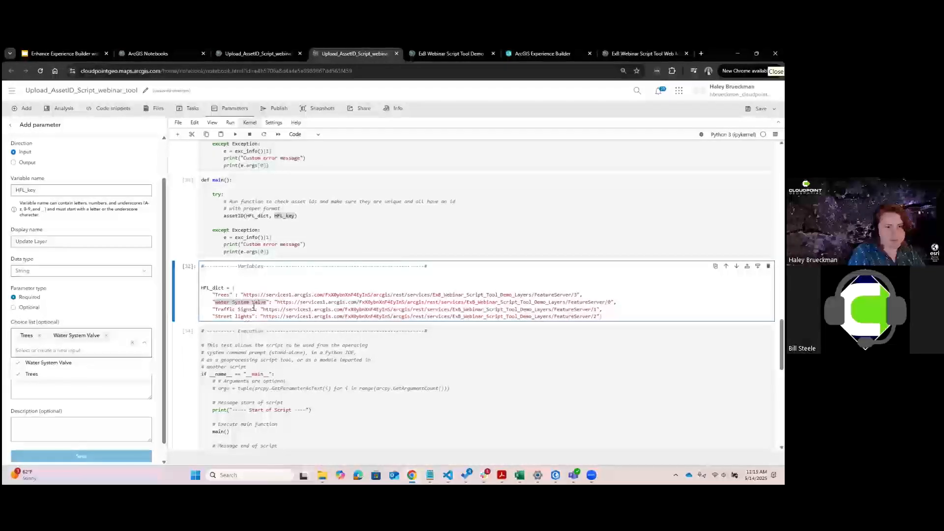
pyautogui.moveTo(253, 309); pyautogui.dragTo(219, 313)
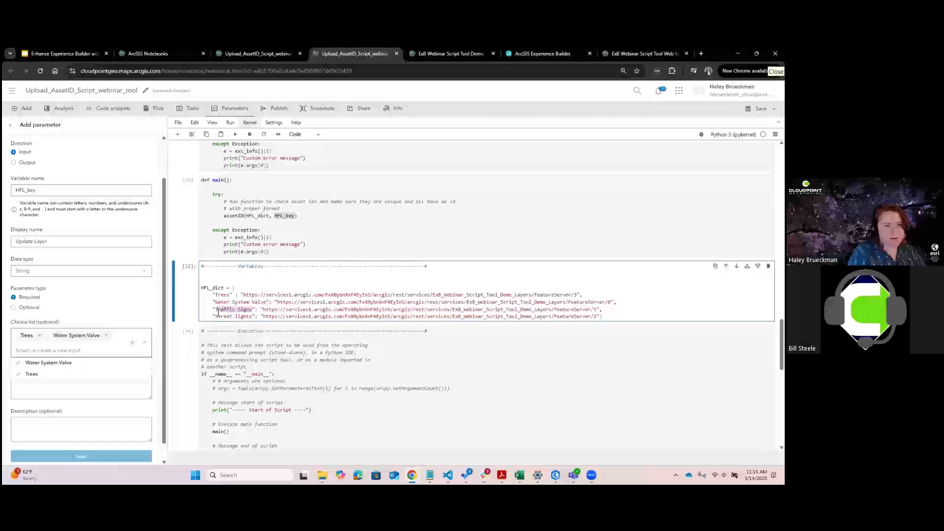
pyautogui.click(74, 350)
pyautogui.write('Traffic Signs')
pyautogui.press('Return')
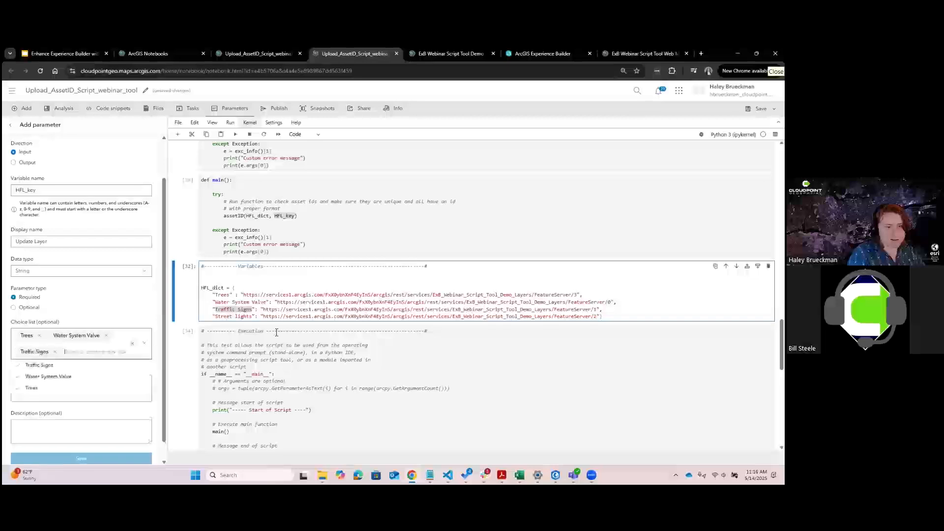
# Complete the choice list with the Street lights key from HFL_dict
pyautogui.moveTo(255, 318); pyautogui.dragTo(222, 318)
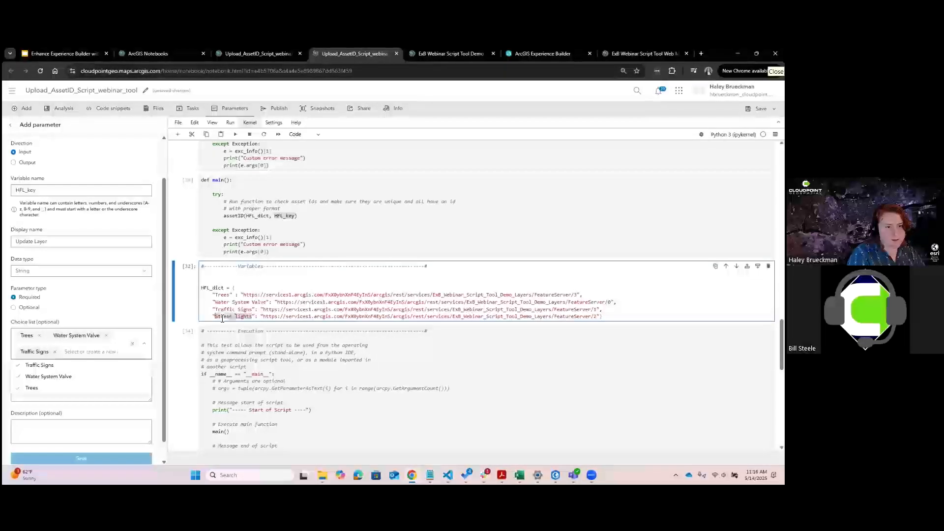
pyautogui.hotkey('ctrl', 'c')
pyautogui.click(74, 352)
pyautogui.hotkey('ctrl', 'v')
pyautogui.press('Return')
pyautogui.click(83, 318)
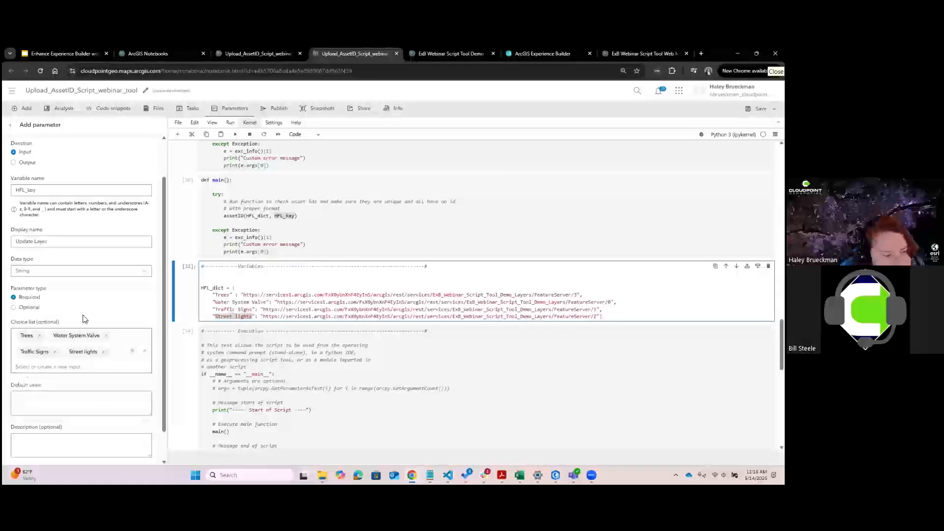
# Set the parameter's default value to blank and save the parameter
pyautogui.scroll(-1, 76, 363)
pyautogui.click(76, 363)
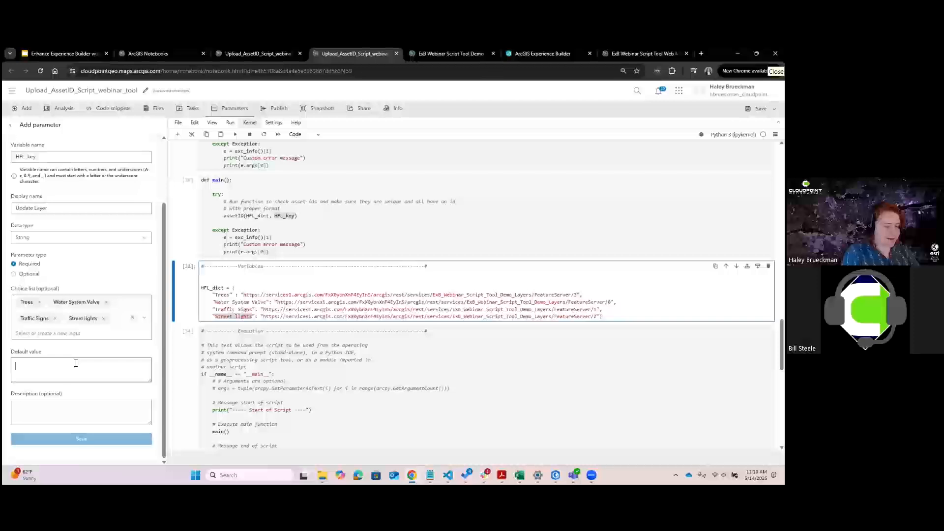
pyautogui.write('blank')
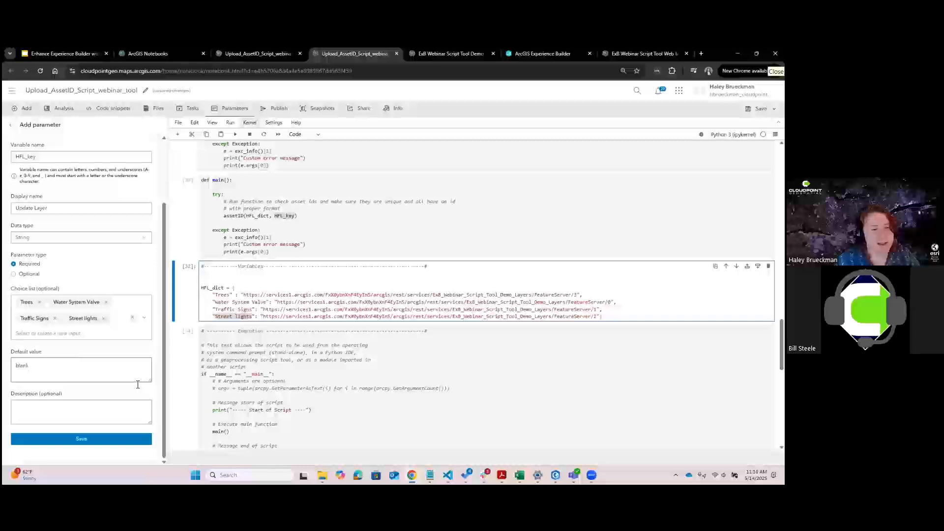
pyautogui.scroll(-3, 320, 376)
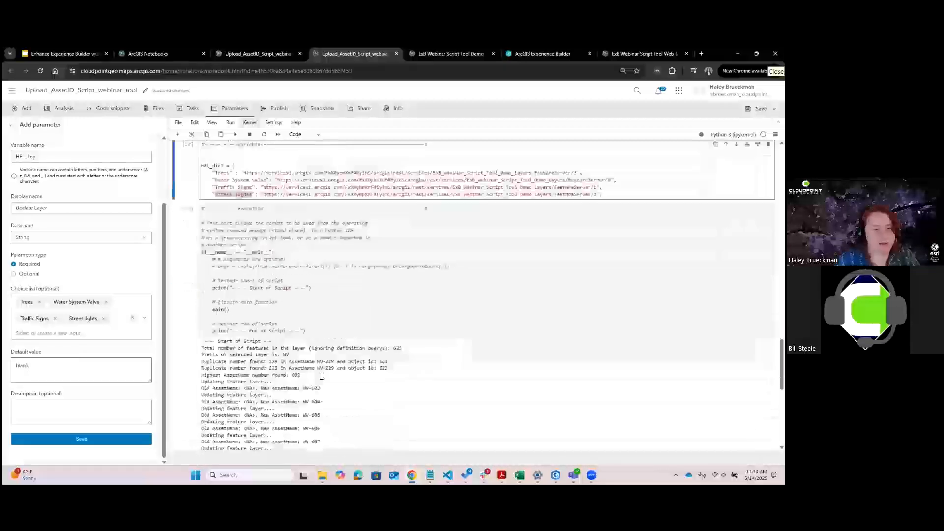
pyautogui.scroll(1, 321, 375)
pyautogui.click(90, 439)
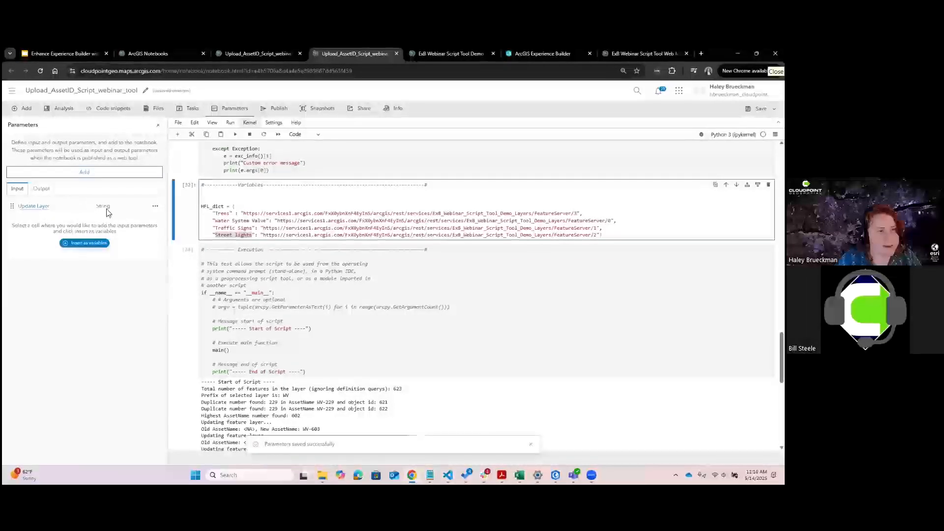
# Insert the Update Layer parameter as a variable in a new cell directly below the Variables cell
pyautogui.scroll(2, 182, 302)
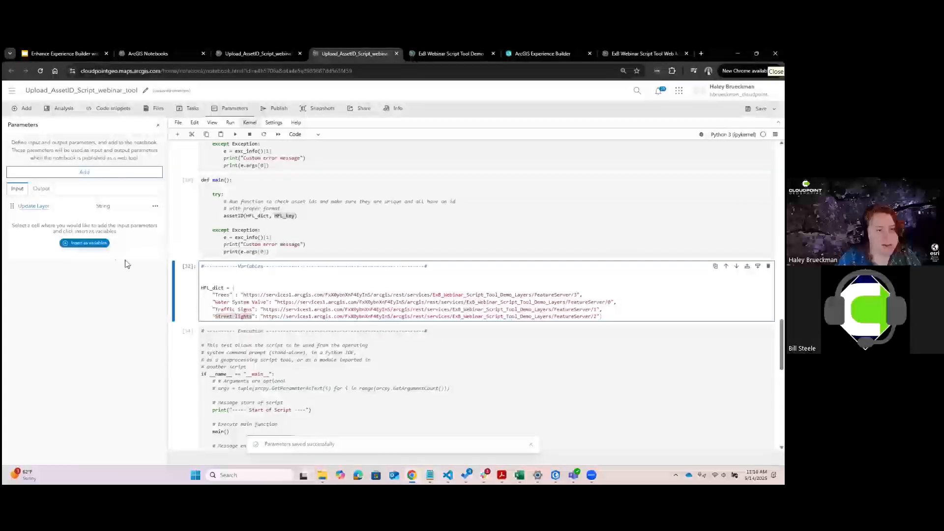
pyautogui.click(84, 243)
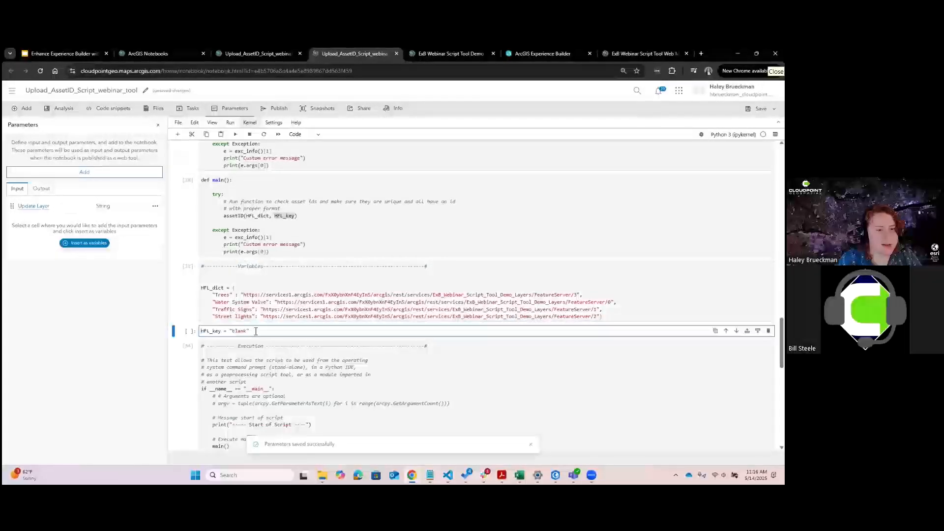
pyautogui.moveTo(248, 331); pyautogui.dragTo(200, 330)
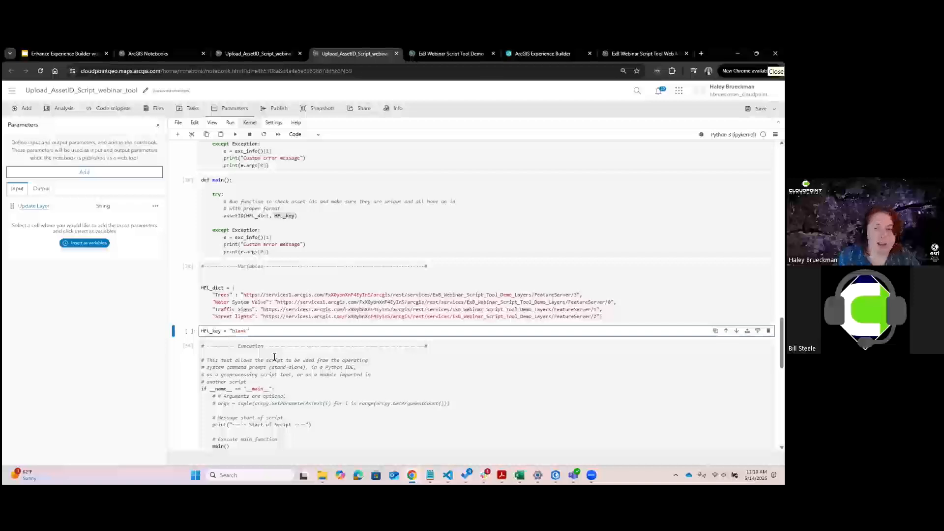
# Run the notebook cells in order, from the GIS connection at the start through the Execution cell
pyautogui.scroll(15, 275, 357)
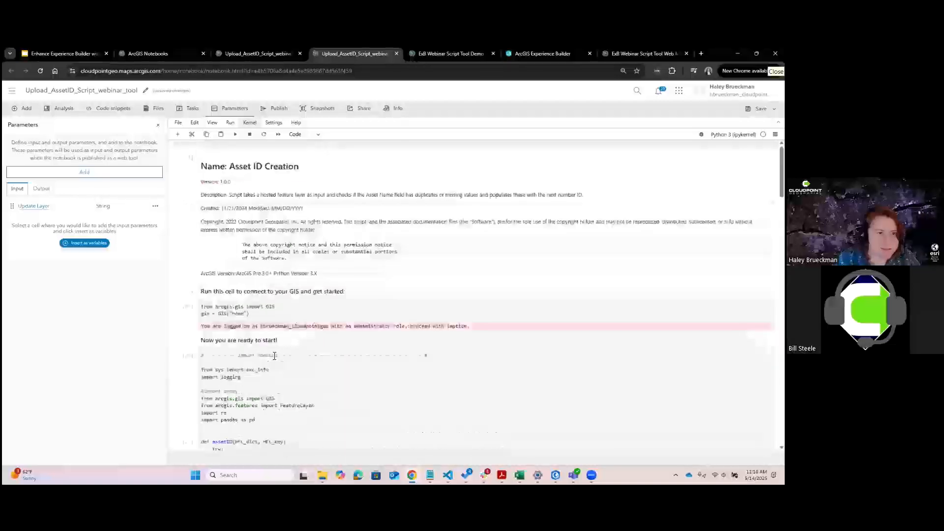
pyautogui.click(278, 245)
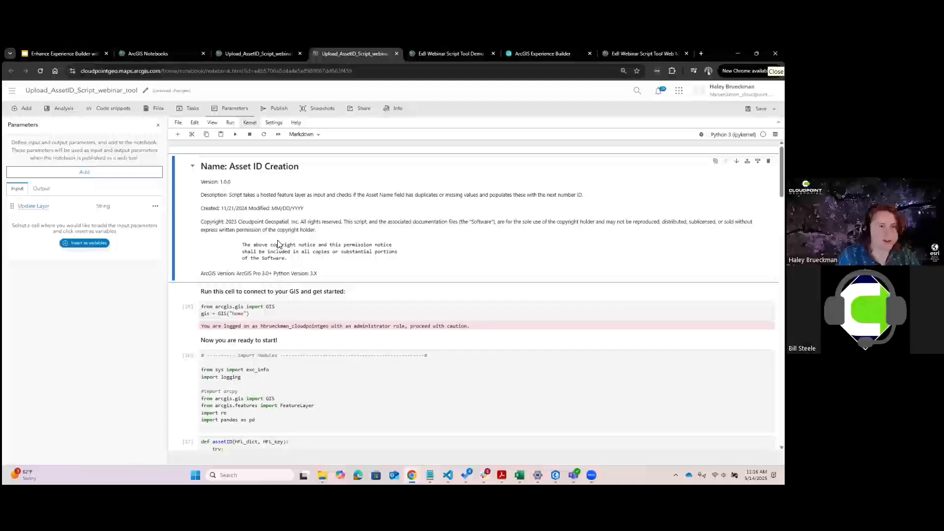
pyautogui.press('Down')
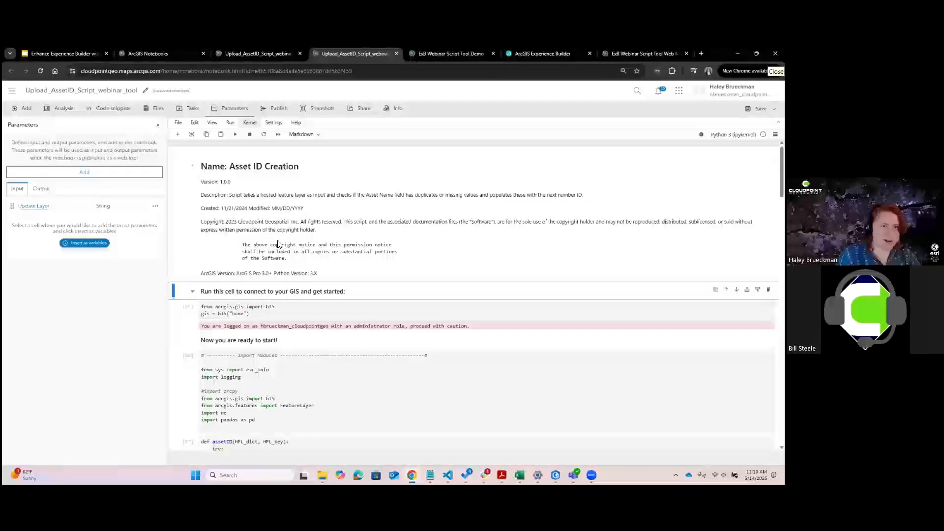
pyautogui.hotkey('shift', 'Return')
pyautogui.hotkey('shift', 'Return')
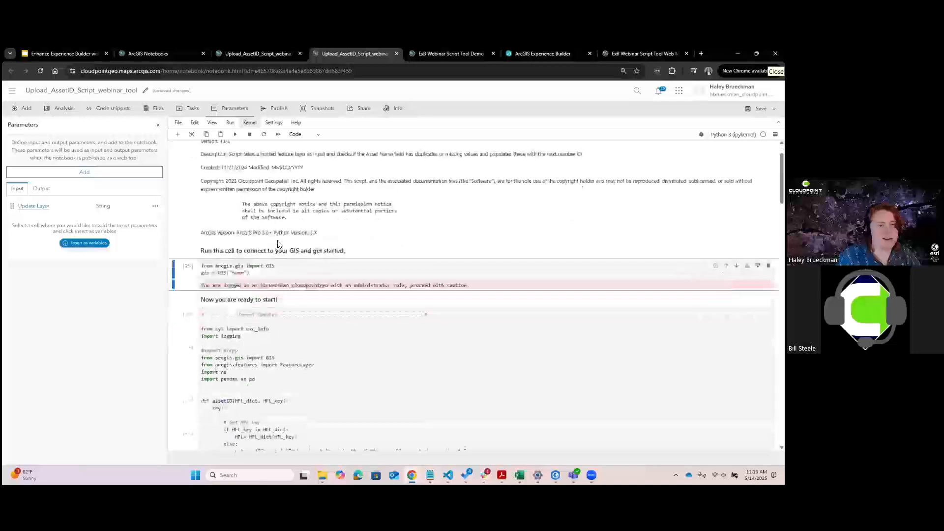
pyautogui.hotkey('shift', 'Return')
pyautogui.hotkey('shift', 'Return')
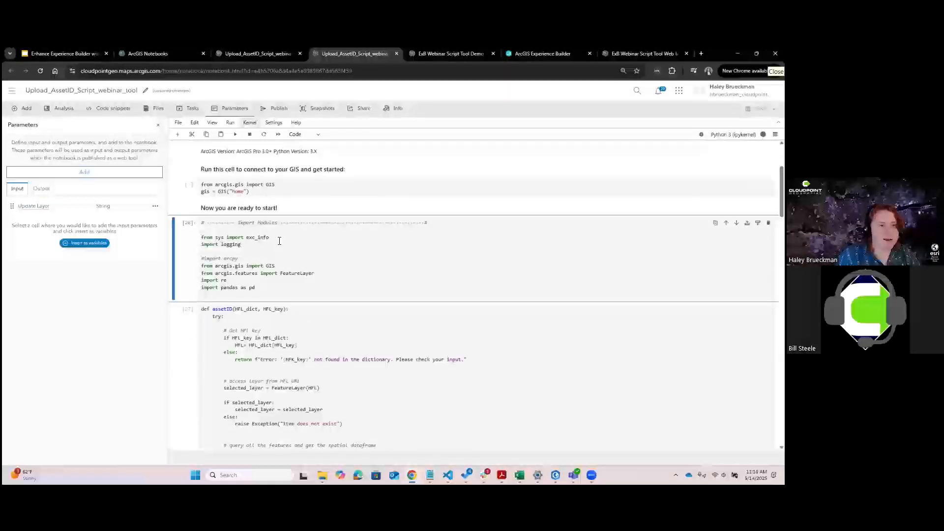
pyautogui.hotkey('shift', 'Return')
pyautogui.hotkey('shift', 'Return')
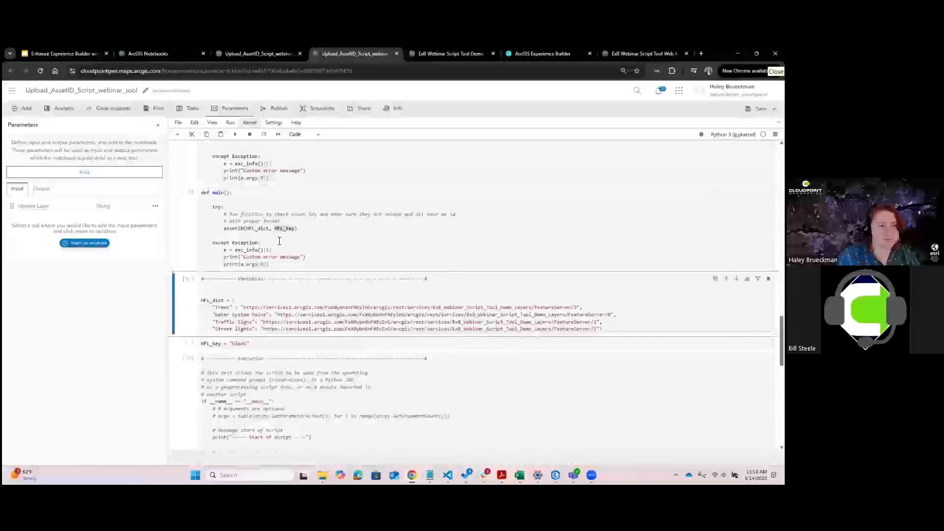
pyautogui.hotkey('shift', 'Return')
pyautogui.hotkey('shift', 'Return')
pyautogui.hotkey('shift', 'Return')
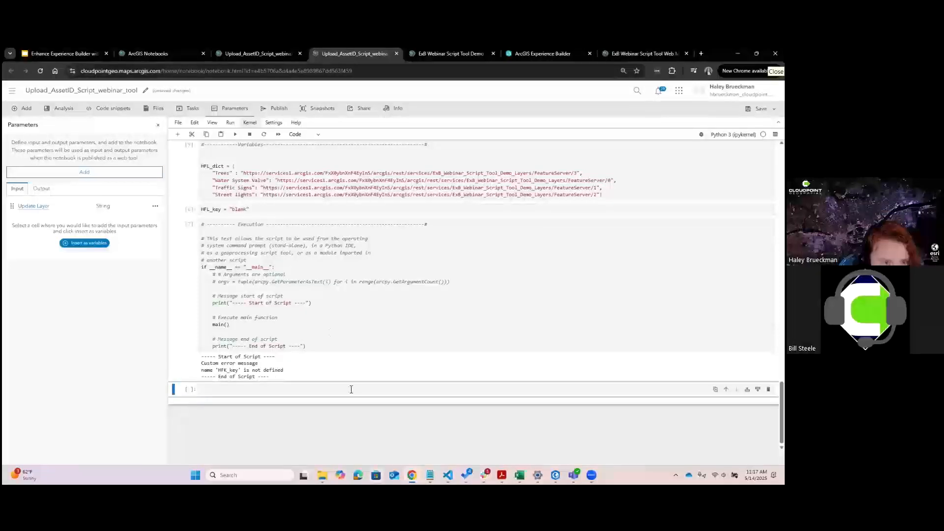
# Set HFL_key in the parameter cell to "Water System Valve", copying the key from HFL_dict
pyautogui.scroll(3, 326, 325)
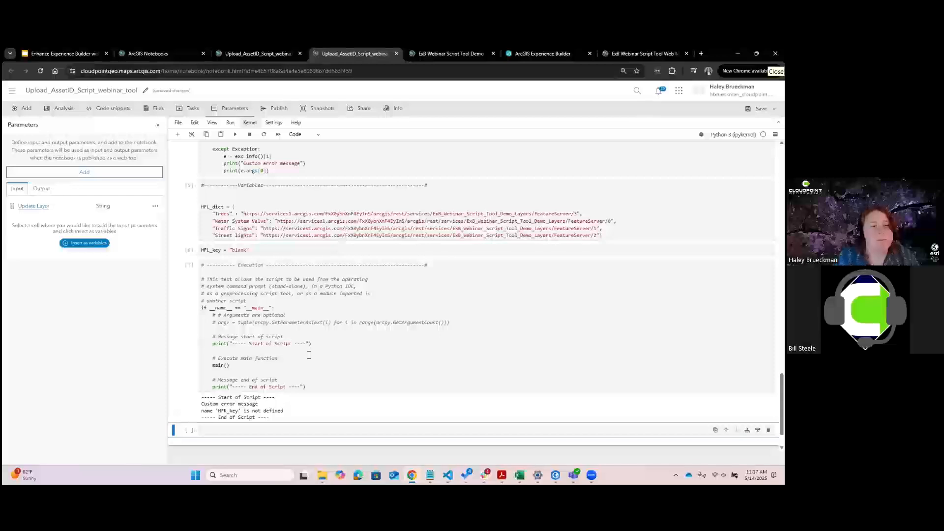
pyautogui.click(249, 332)
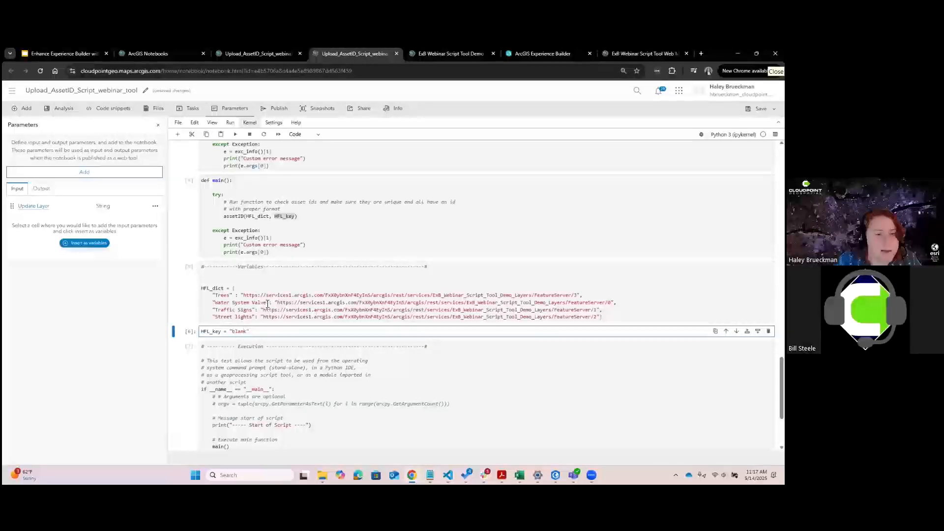
pyautogui.moveTo(267, 303); pyautogui.dragTo(215, 303)
pyautogui.hotkey('ctrl', 'c')
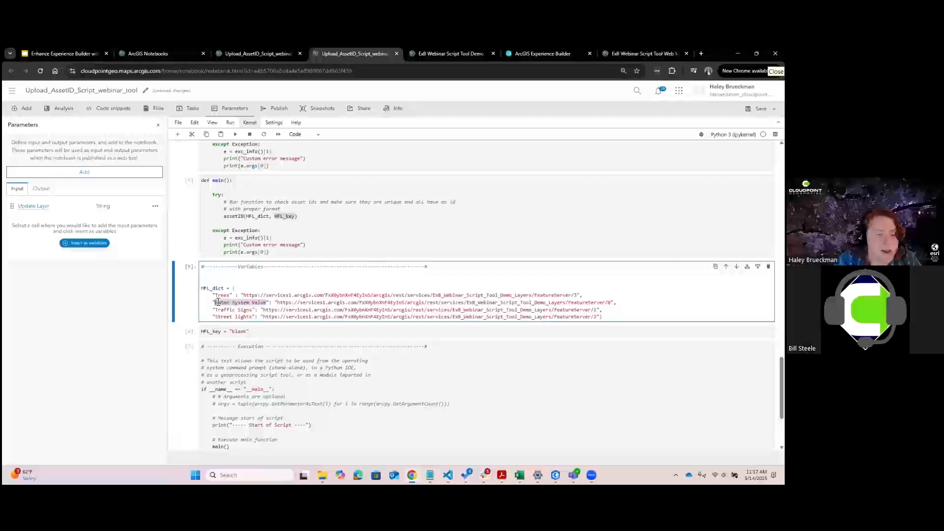
pyautogui.click(248, 333)
pyautogui.moveTo(240, 331); pyautogui.dragTo(234, 331)
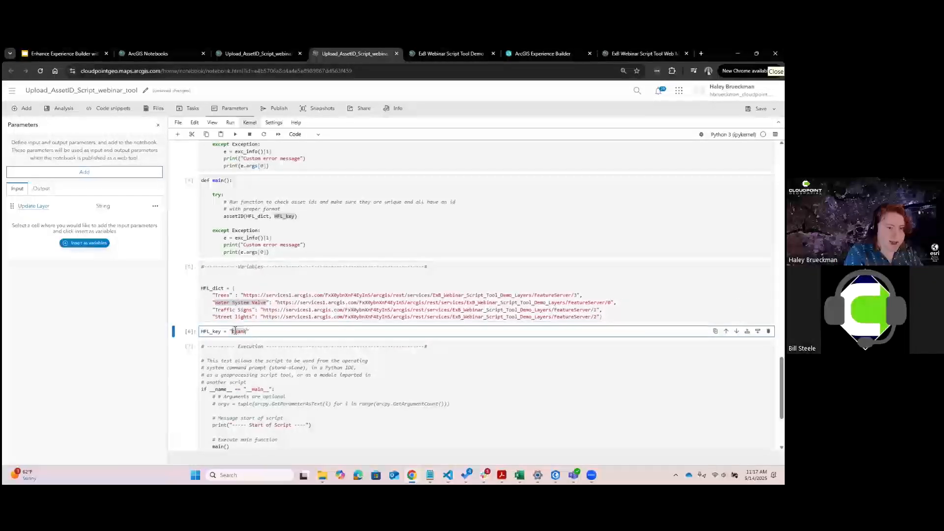
pyautogui.hotkey('ctrl', 'v')
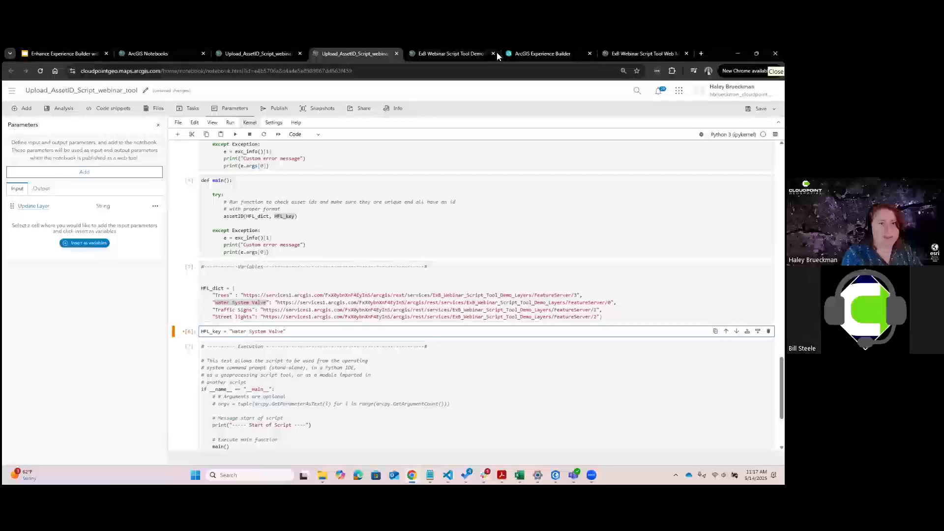
# Examine the last rows of the Water Valves data table for blank Asset Names in the ExB Webinar Script Tool Demo Layers item
pyautogui.click(469, 54)
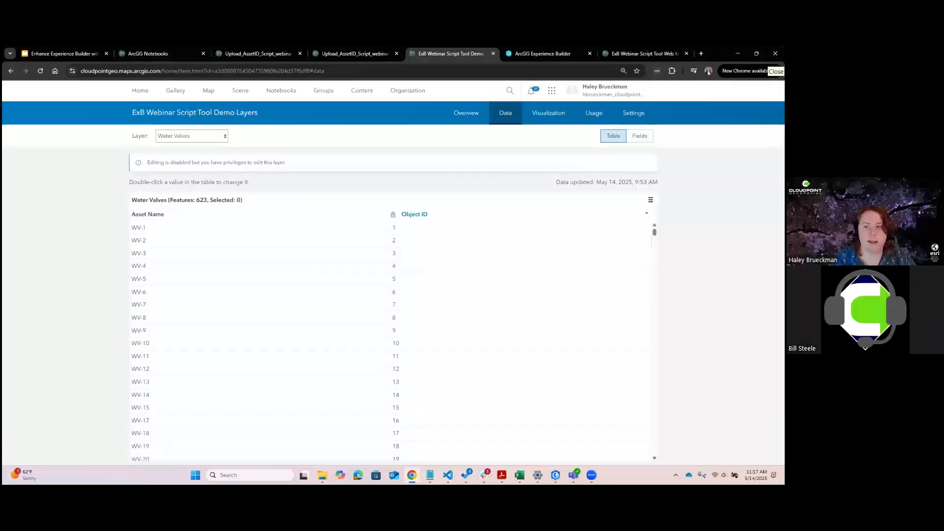
pyautogui.scroll(-15, 391, 339)
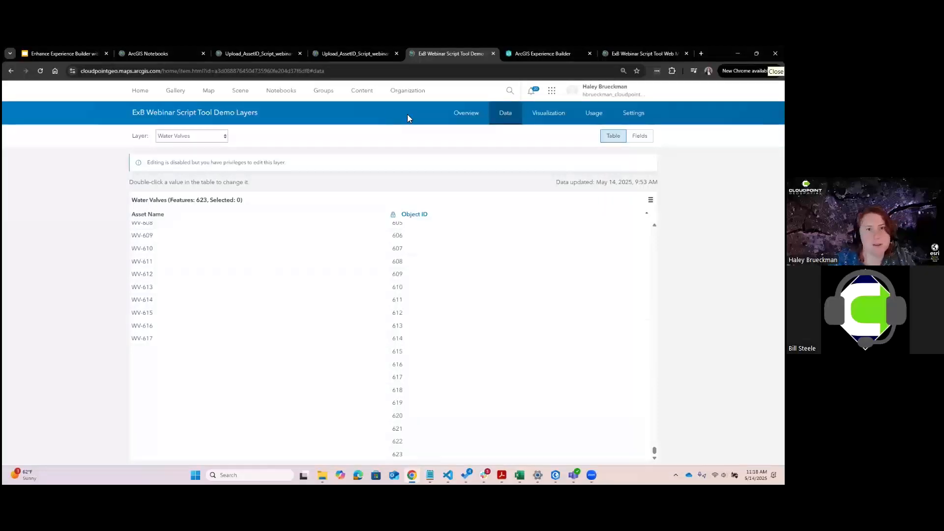
# Run the HFL_key cell and the Execution cell of the webinar tool notebook, and review the script output
pyautogui.click(178, 57)
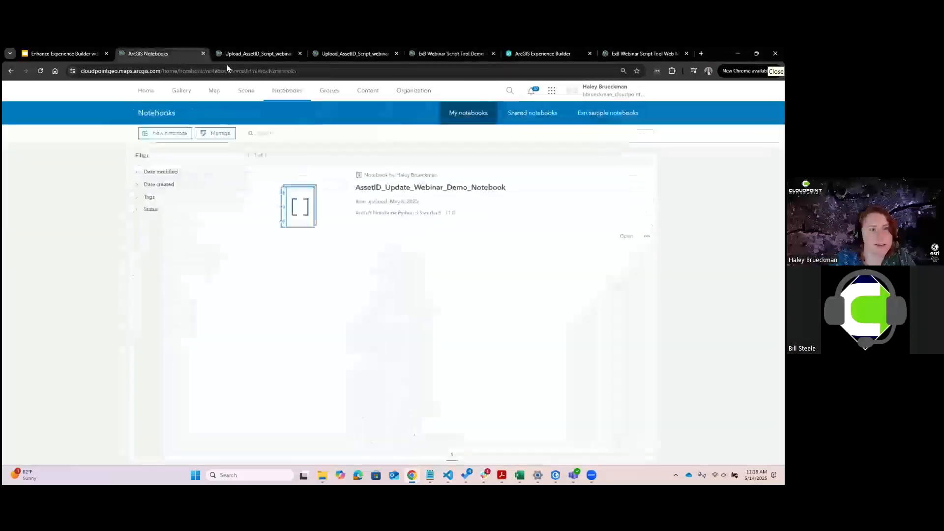
pyautogui.click(279, 53)
pyautogui.click(342, 52)
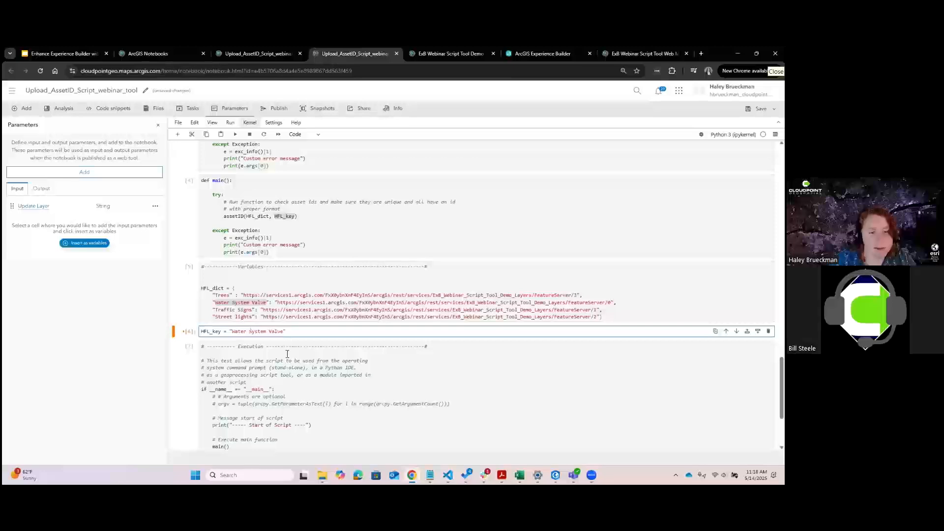
pyautogui.hotkey('shift', 'Return')
pyautogui.hotkey('shift', 'Return')
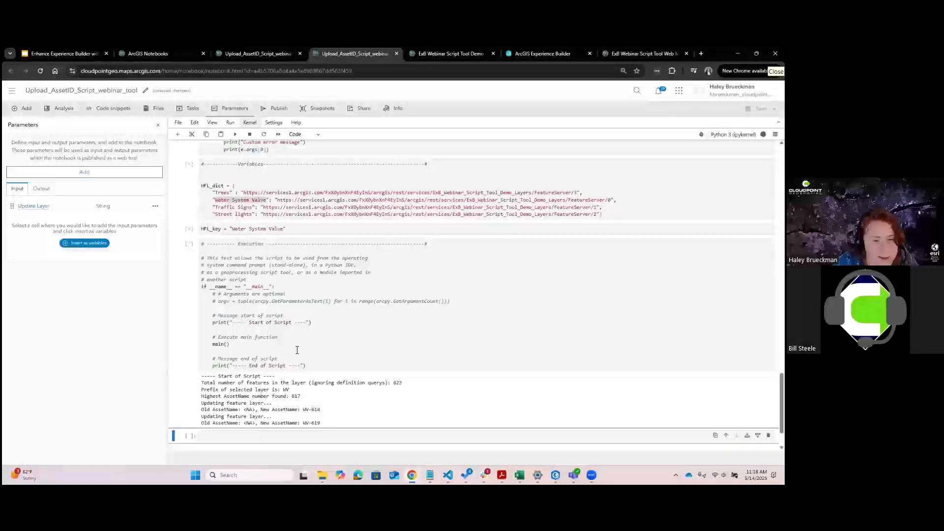
pyautogui.scroll(-2, 248, 423)
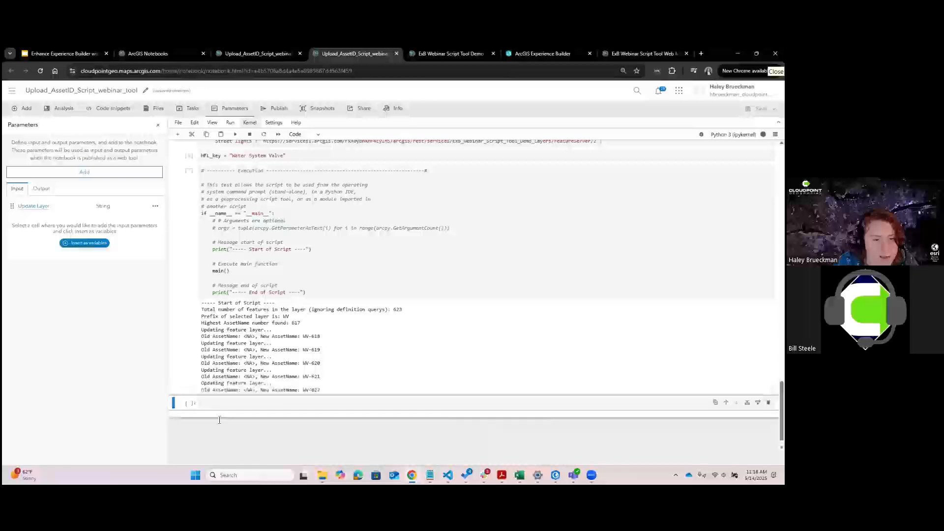
pyautogui.click(249, 337)
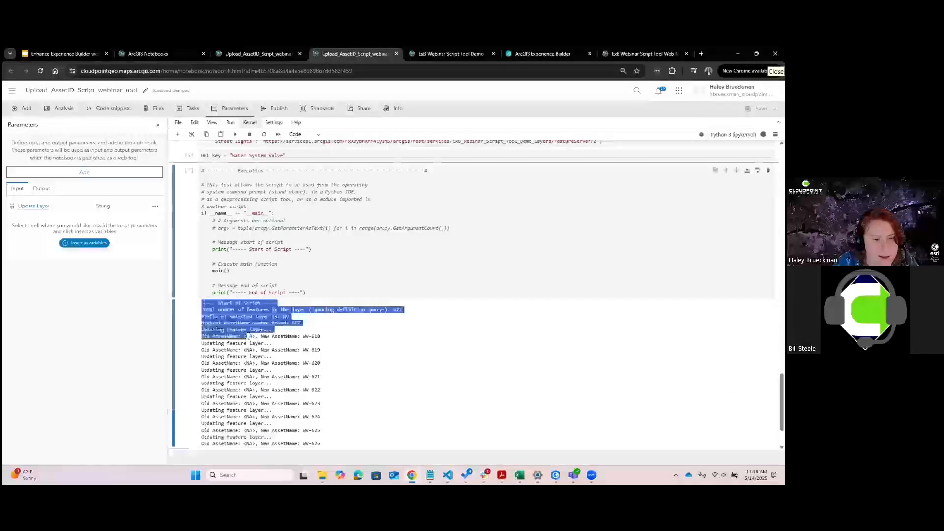
pyautogui.click(249, 337)
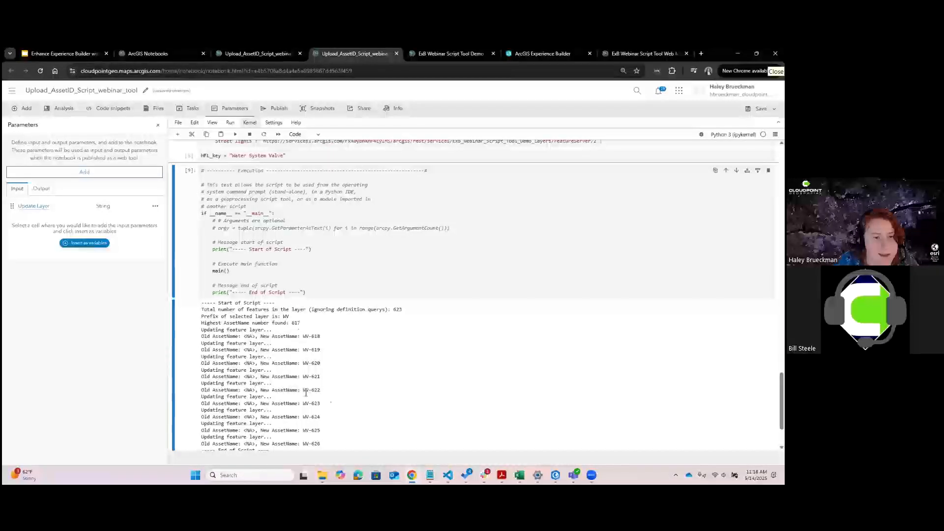
pyautogui.scroll(-3, 327, 401)
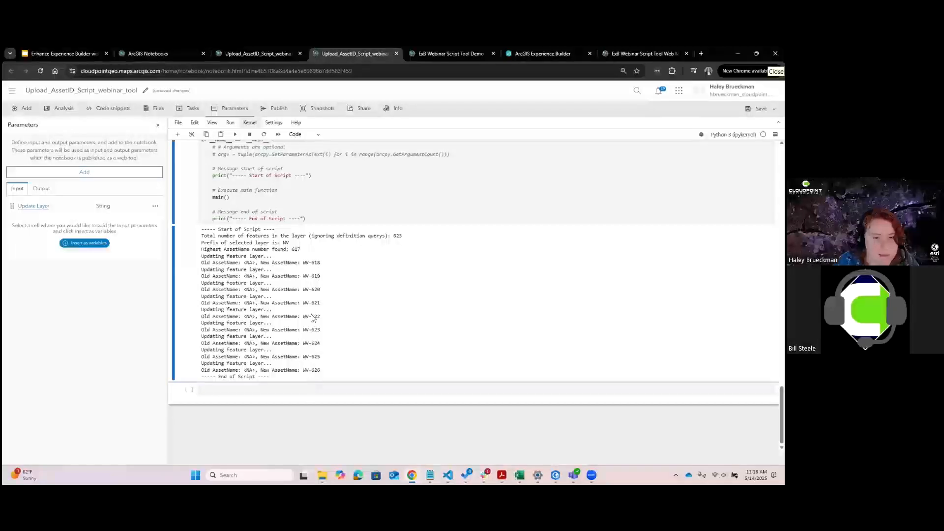
# Reload the demo layers' data page and show the Asset Name column in the Water Valves table
pyautogui.click(452, 53)
pyautogui.click(41, 70)
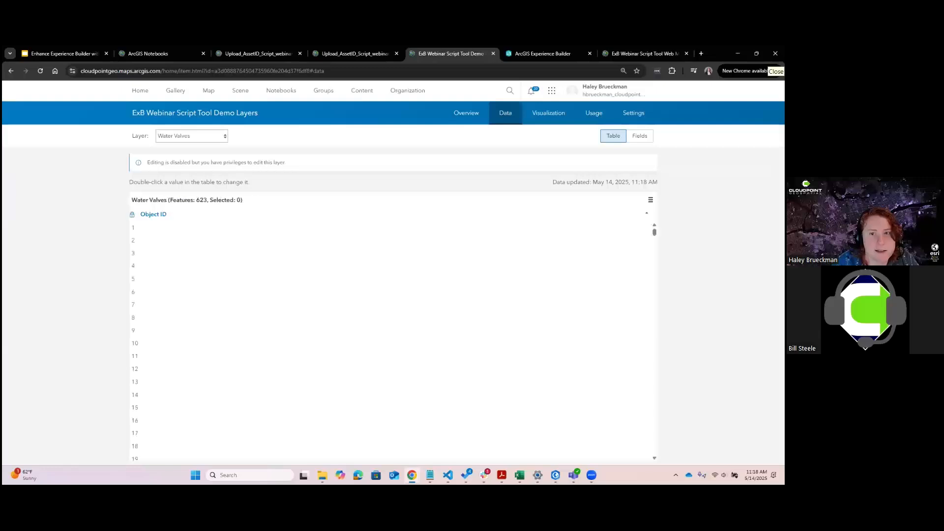
pyautogui.click(650, 200)
pyautogui.click(698, 261)
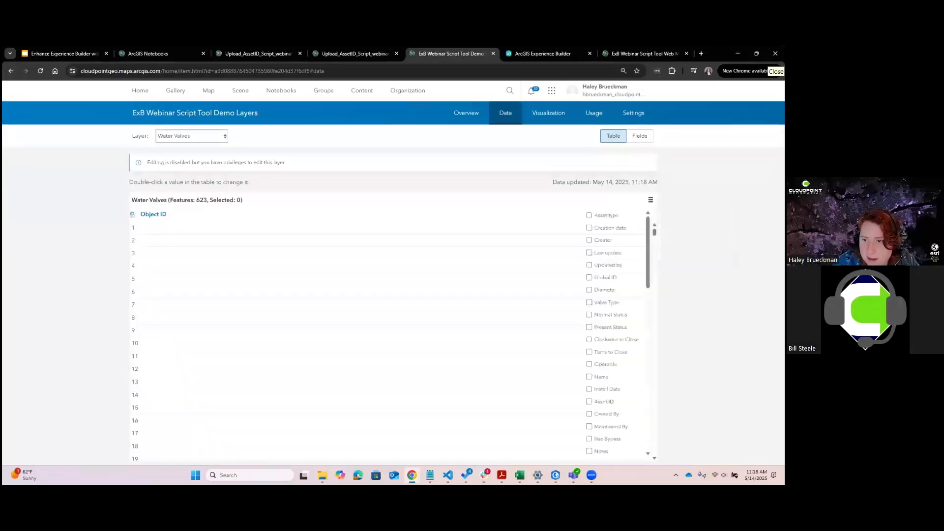
pyautogui.scroll(-5, 607, 427)
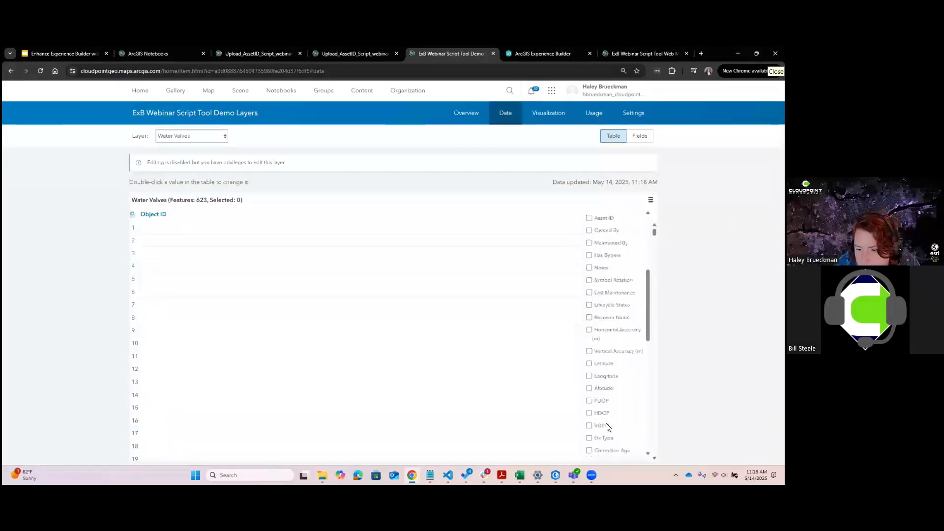
pyautogui.scroll(-3, 608, 427)
pyautogui.scroll(-3, 608, 421)
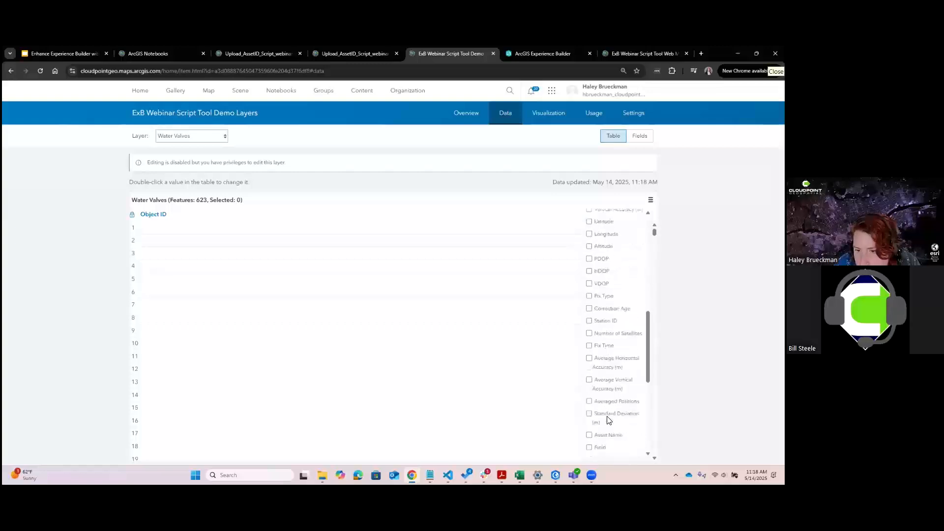
pyautogui.click(591, 395)
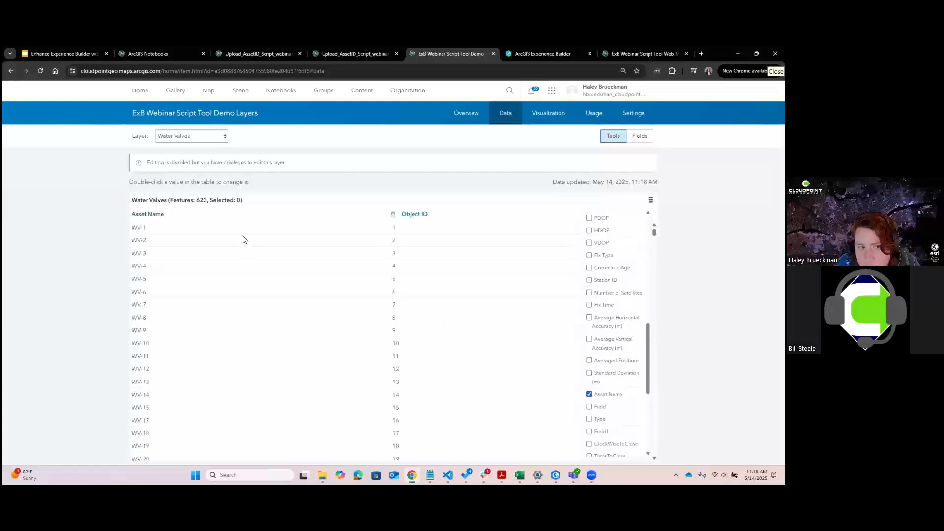
pyautogui.press('Escape')
# Check the Asset Name values in the last rows of the refreshed Water Valves table
pyautogui.moveTo(654, 232); pyautogui.dragTo(654, 418)
pyautogui.scroll(-1, 146, 351)
pyautogui.scroll(-20, 146, 354)
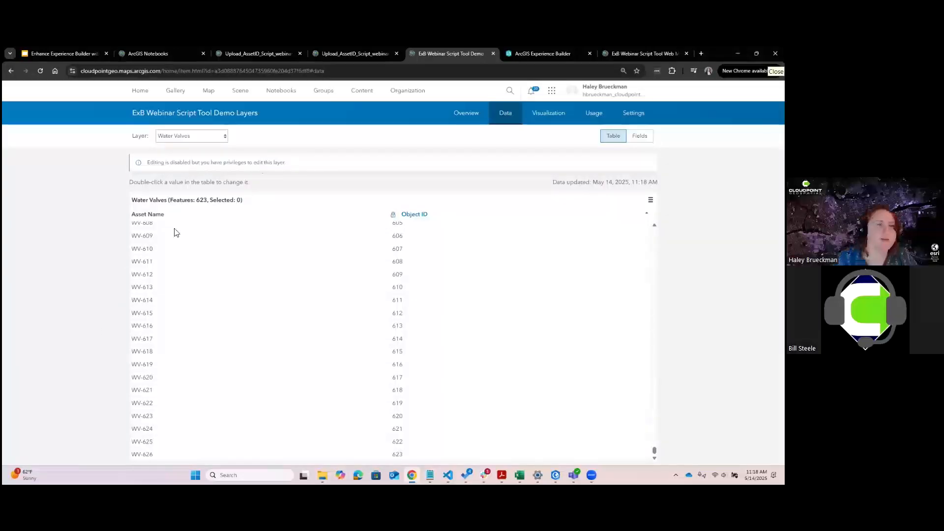
# Fill in the notebook's web tool publishing details with title Asset_ID_webinar_script_tool and description "webinar demo tool."
pyautogui.click(368, 51)
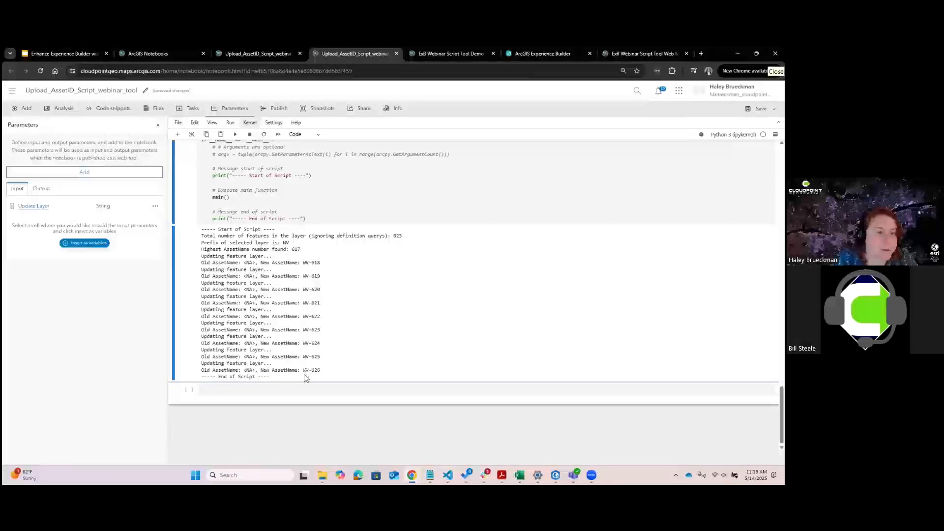
pyautogui.scroll(5, 305, 378)
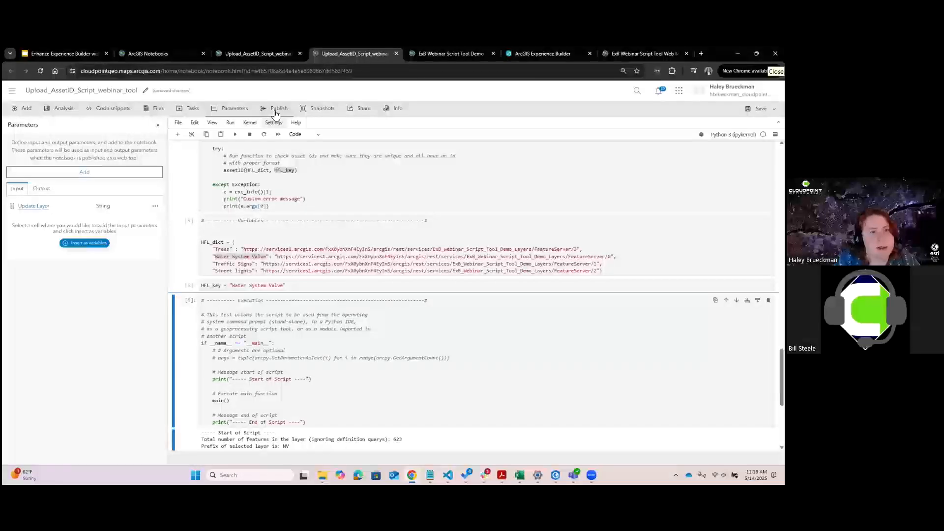
pyautogui.click(275, 110)
pyautogui.click(29, 161)
pyautogui.write('Asset_ID_webinar_s')
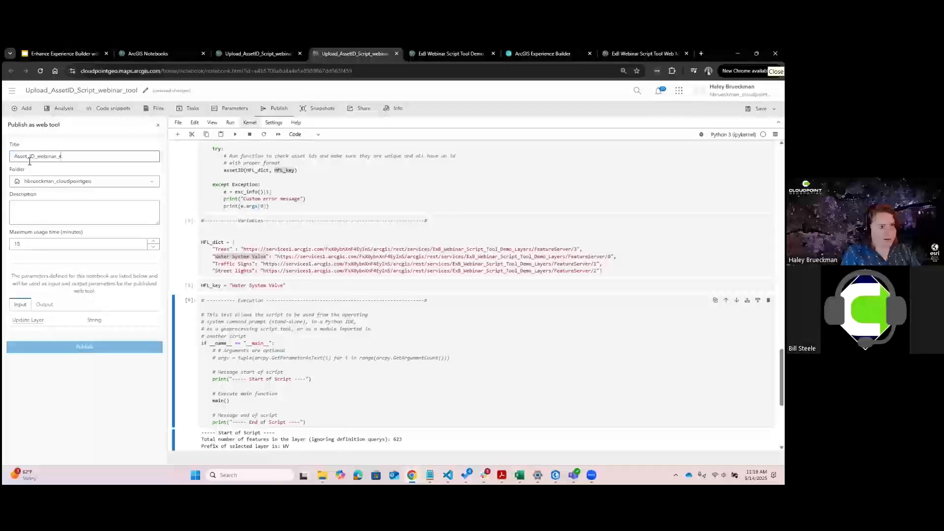
pyautogui.write('cript_sool')
pyautogui.click(40, 207)
pyautogui.write('webinar sc')
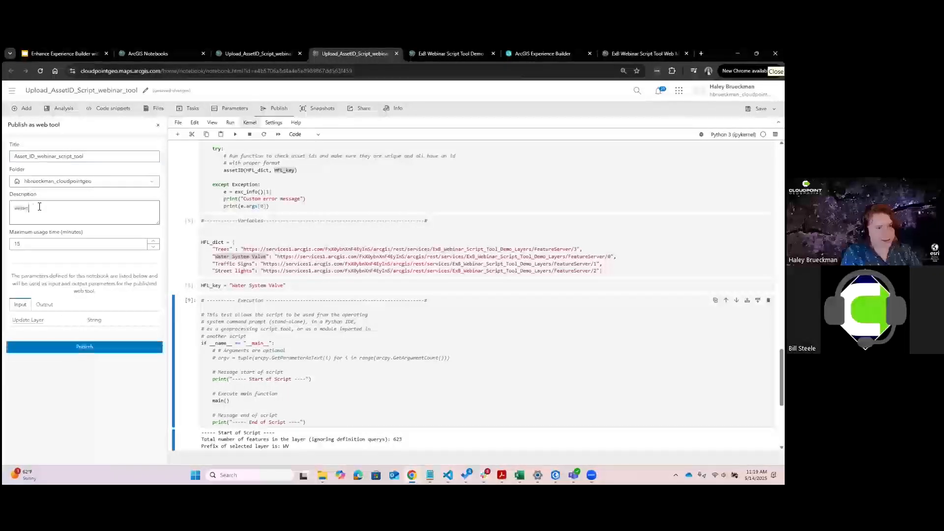
pyautogui.write(' tool.')
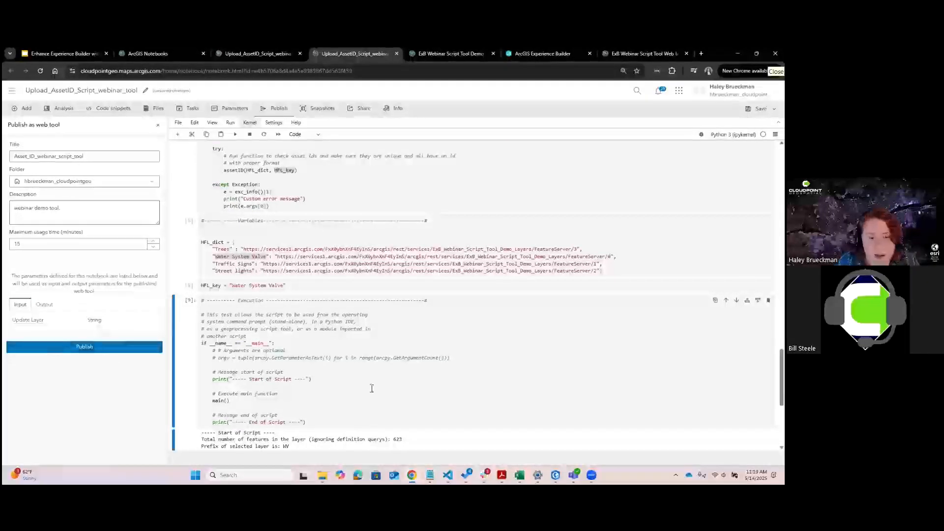
# Set HFL_key in the parameter cell back to "blank" and save the notebook
pyautogui.scroll(-5, 366, 387)
pyautogui.scroll(4, 361, 388)
pyautogui.click(282, 290)
pyautogui.moveTo(284, 285); pyautogui.dragTo(234, 289)
pyautogui.write('blank')
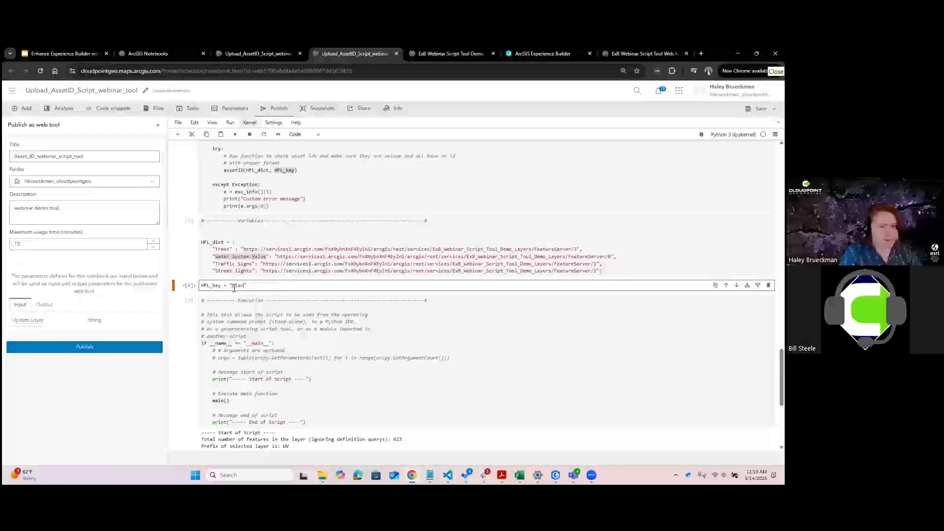
pyautogui.hotkey('ctrl', 's')
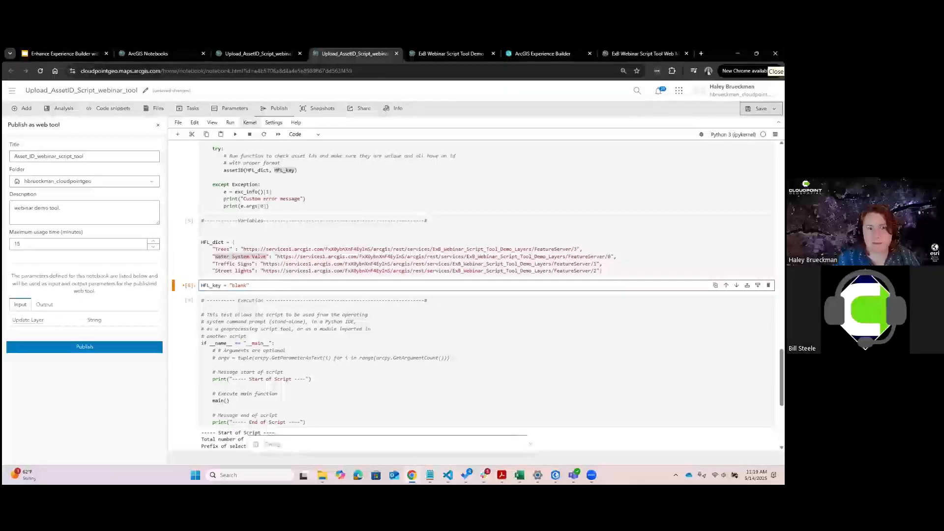
# Publish the web tool to the ExB Script Tool Webinar folder and look it up in that folder's content list
pyautogui.click(80, 353)
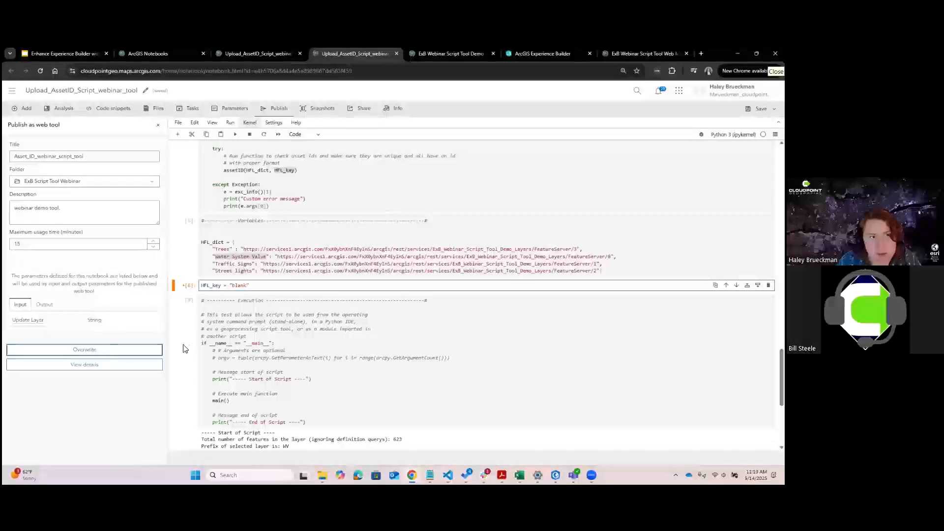
pyautogui.click(450, 53)
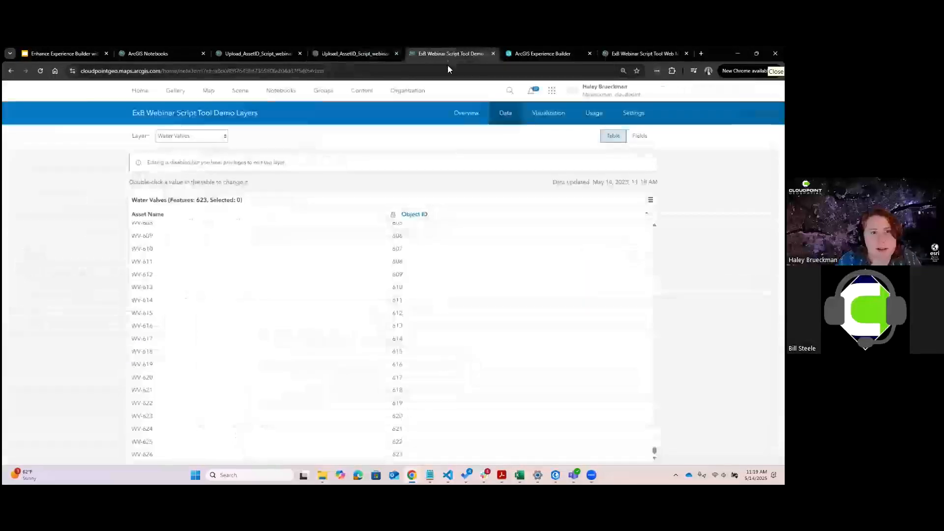
pyautogui.click(362, 96)
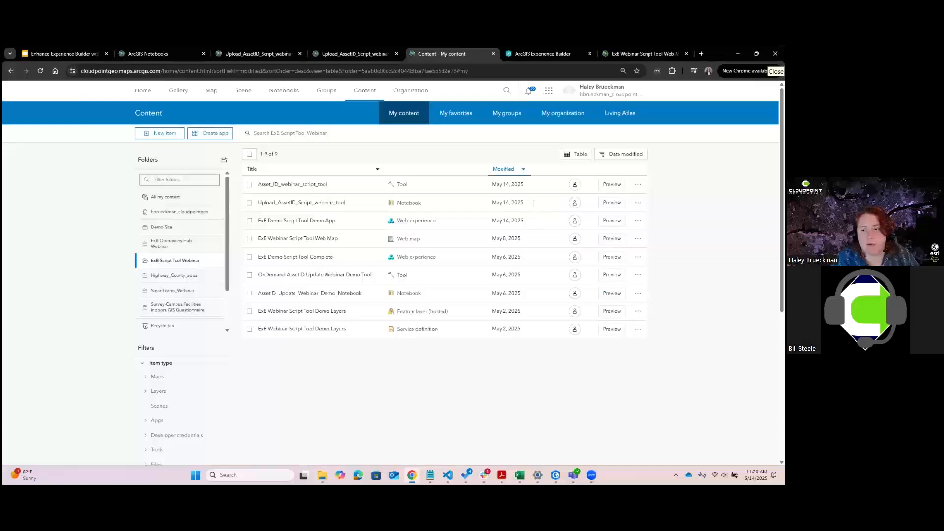
# Switch to ArcGIS Experience Builder and add an Analysis widget to the Map View, in the empty area below the instructions text
pyautogui.click(536, 58)
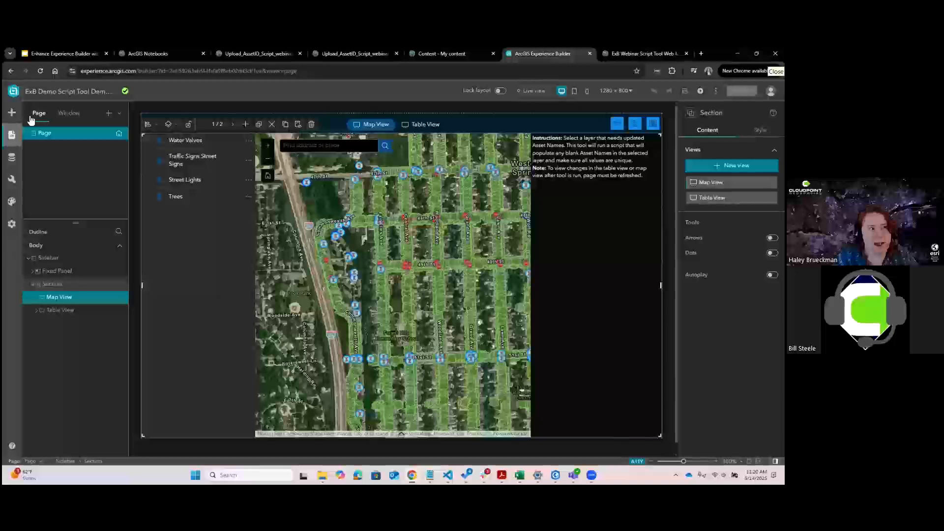
pyautogui.click(12, 113)
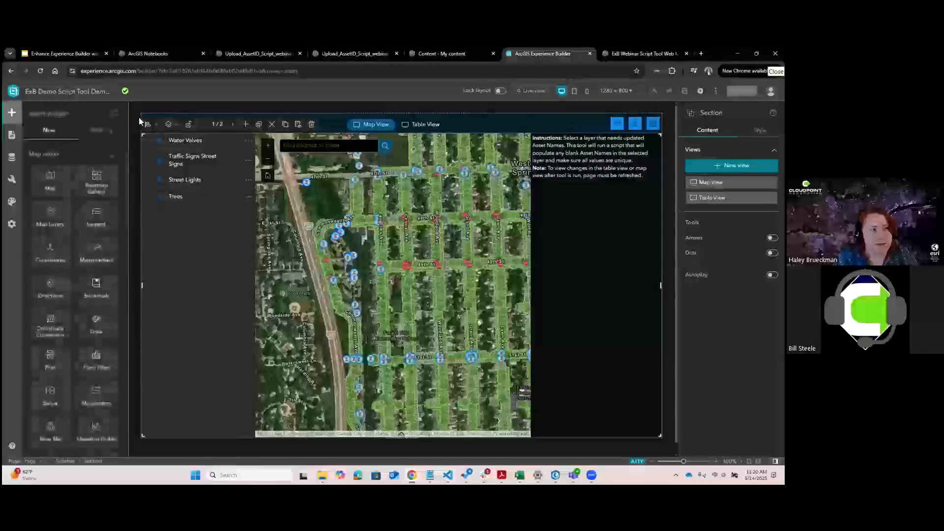
pyautogui.click(117, 114)
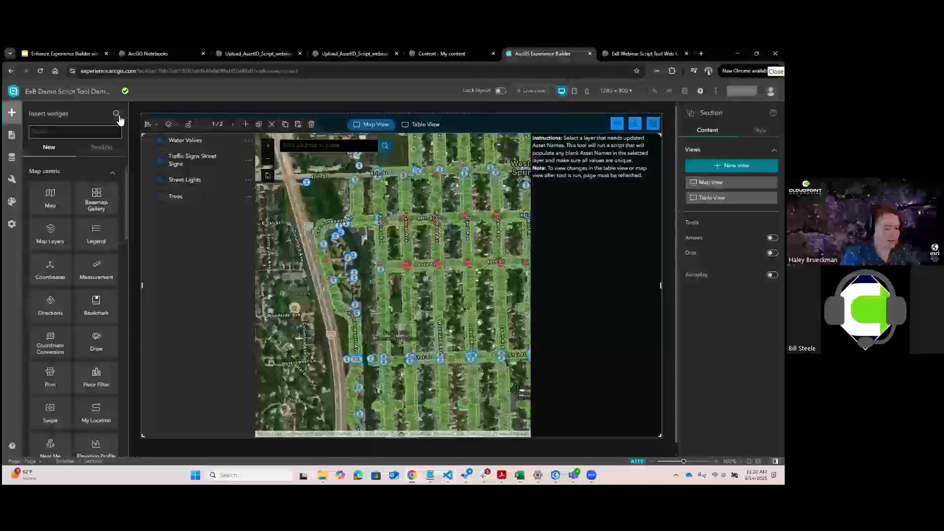
pyautogui.write('ana')
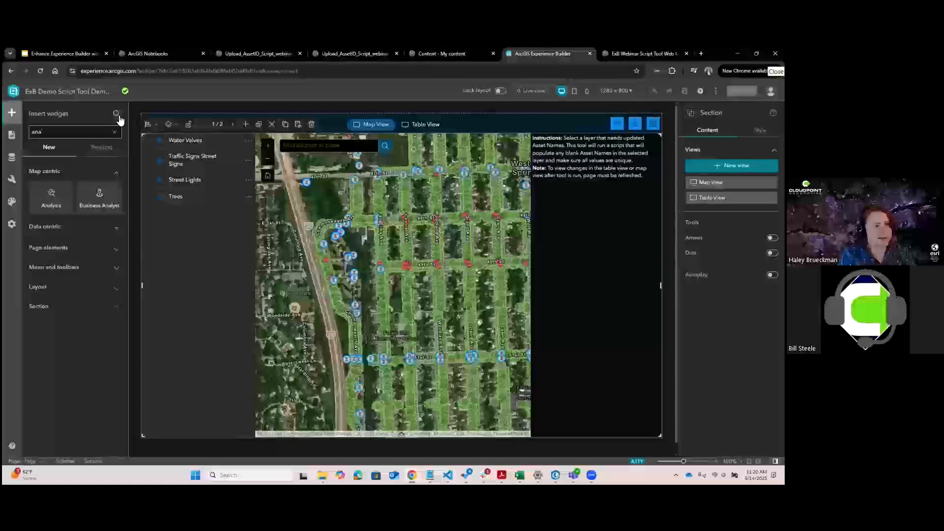
pyautogui.moveTo(51, 197); pyautogui.dragTo(588, 316)
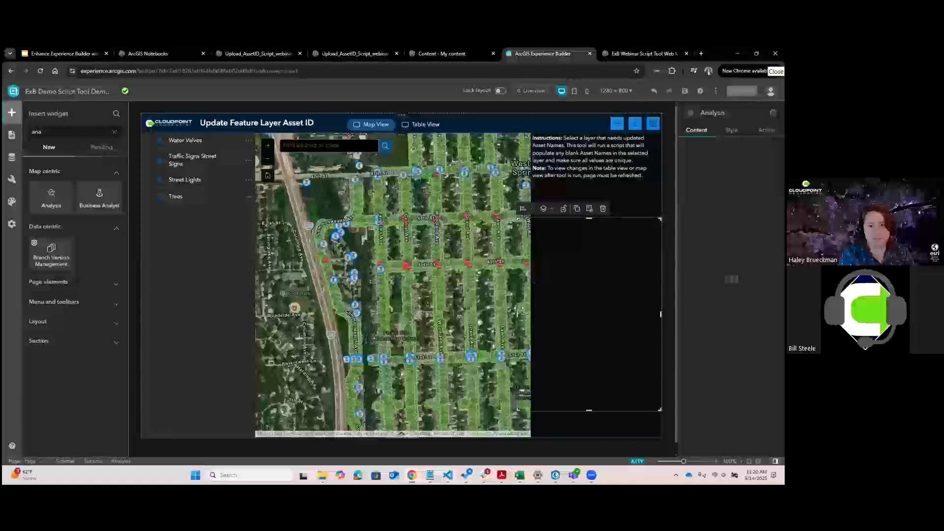
# Resize the Analysis widget to fill the column beside the map, from just below the instructions text down to the page's bottom edge
pyautogui.moveTo(518, 312)
pyautogui.mouseDown()
pyautogui.moveTo(541, 315)
pyautogui.moveTo(533, 312)
pyautogui.mouseUp()
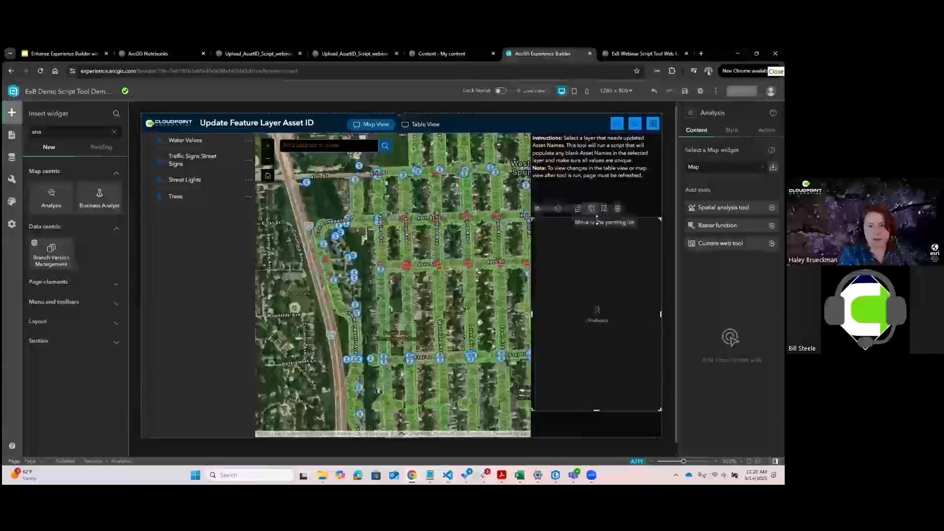
pyautogui.moveTo(596, 194); pyautogui.dragTo(596, 186)
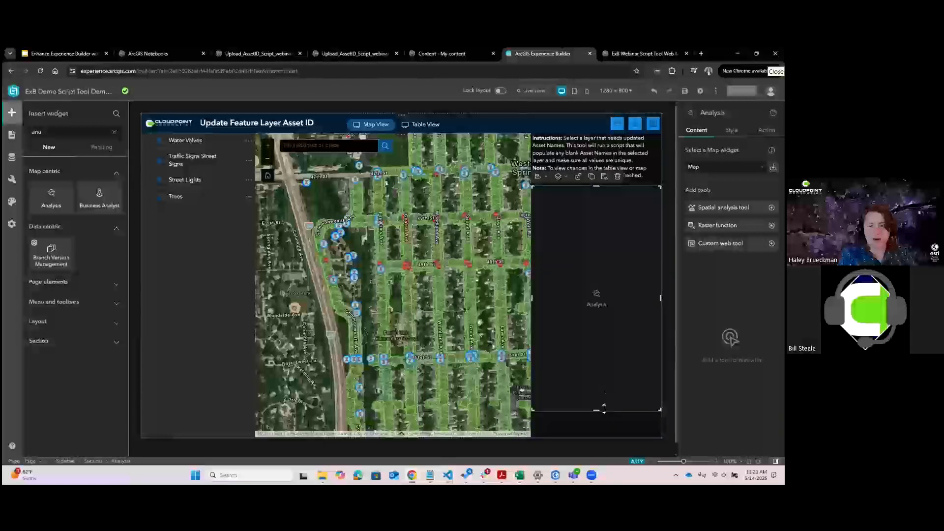
pyautogui.moveTo(604, 410); pyautogui.dragTo(605, 436)
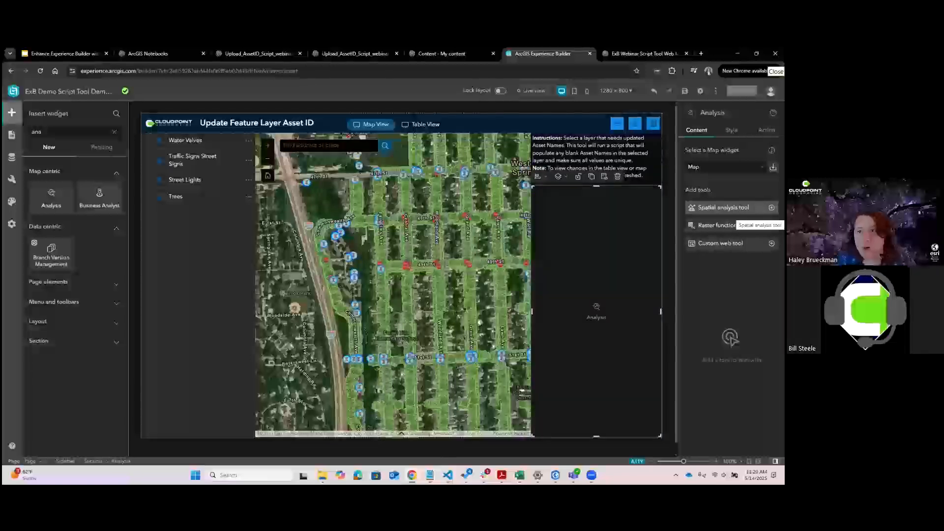
# Look through the spatial analysis tools, including the Use proximity group, and the raster function categories available for the Analysis widget
pyautogui.click(771, 207)
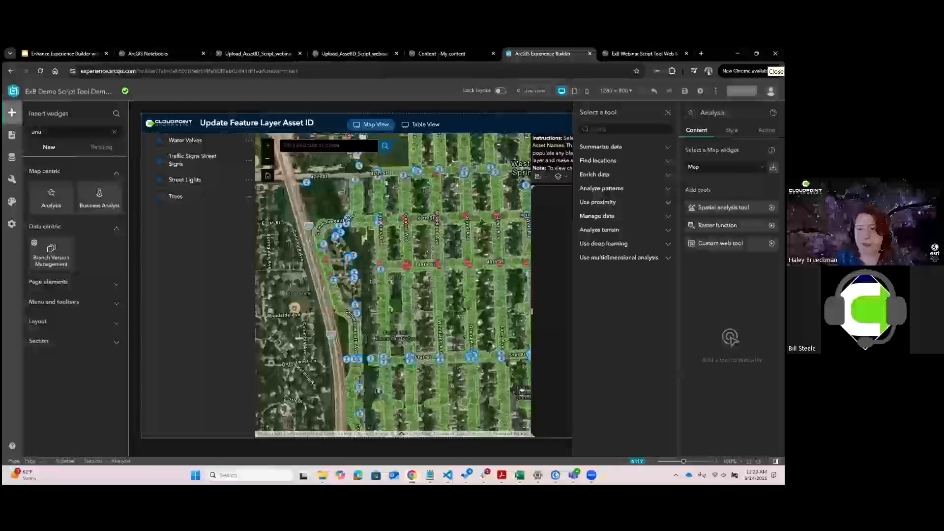
pyautogui.click(668, 202)
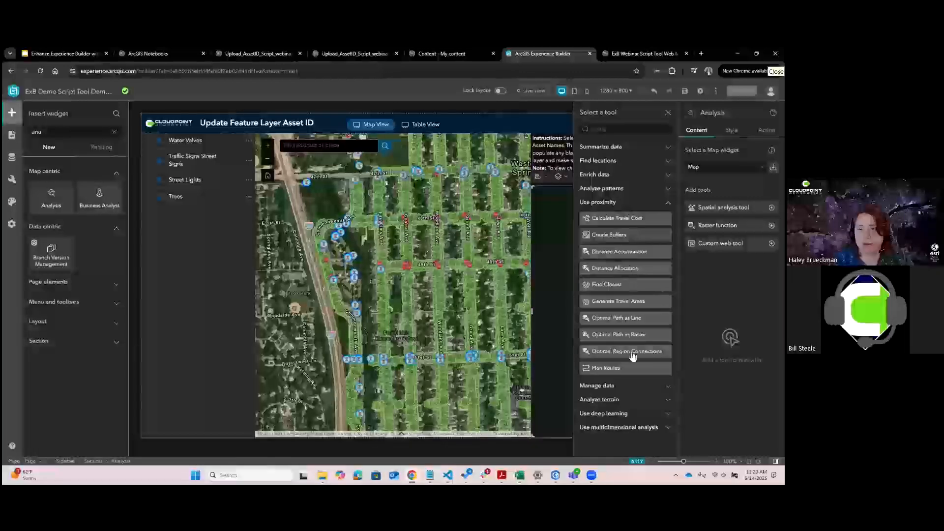
pyautogui.click(668, 203)
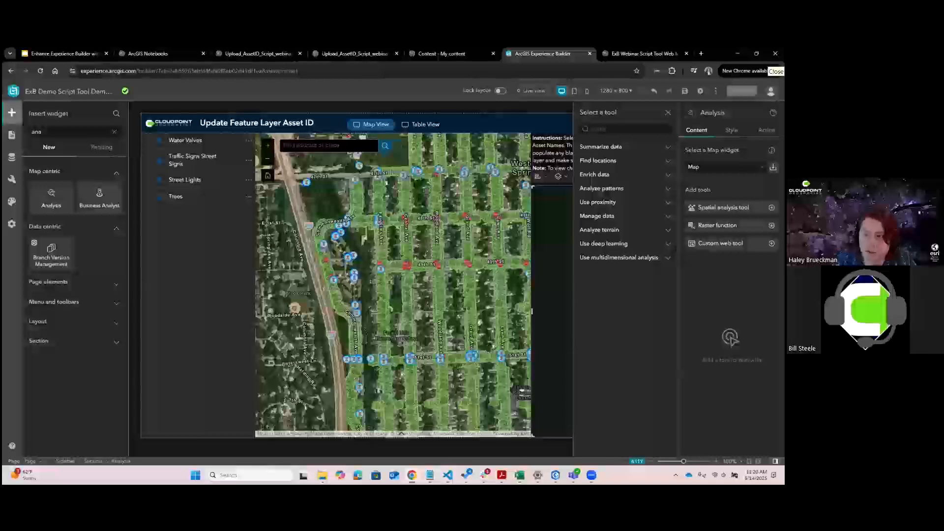
pyautogui.click(718, 225)
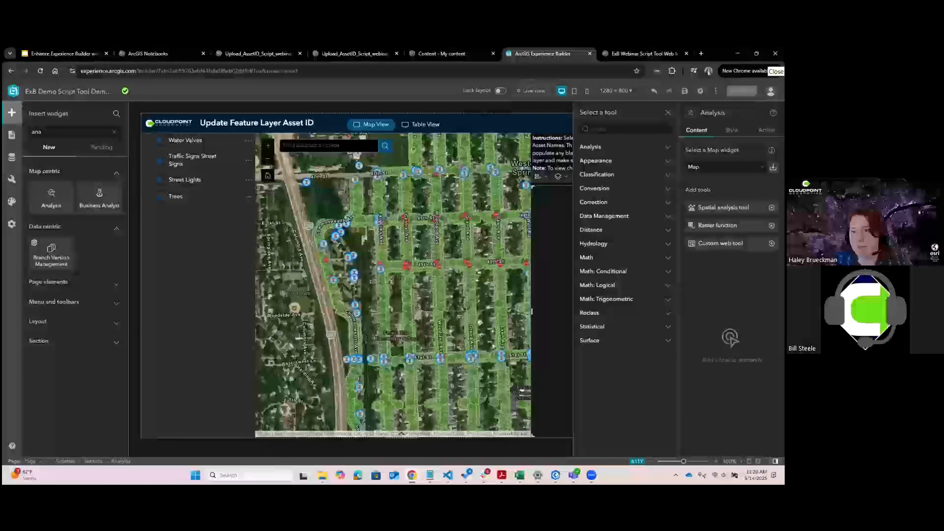
pyautogui.click(668, 112)
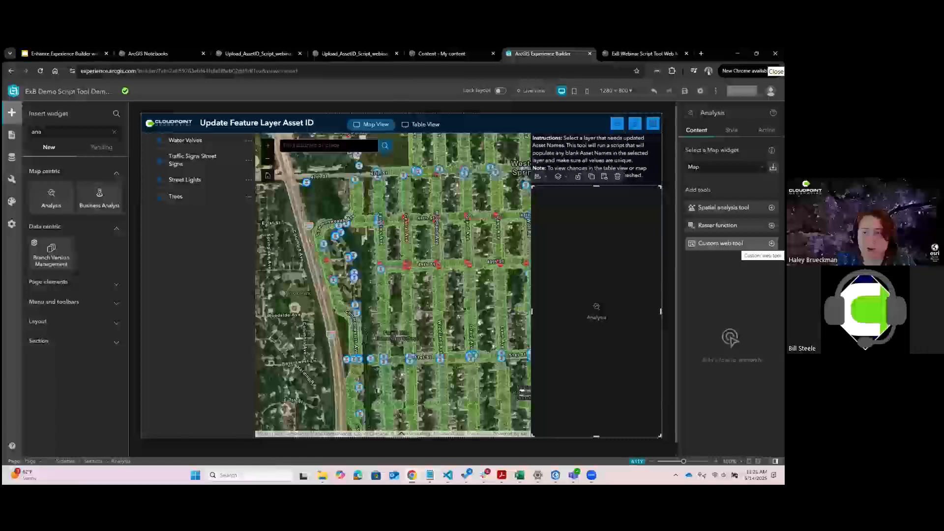
# Add Asset_ID_webinar_script_tool from My content as a utility and use its Upload_AssetID_Script_webinar_tool task as the widget's custom web tool
pyautogui.click(762, 244)
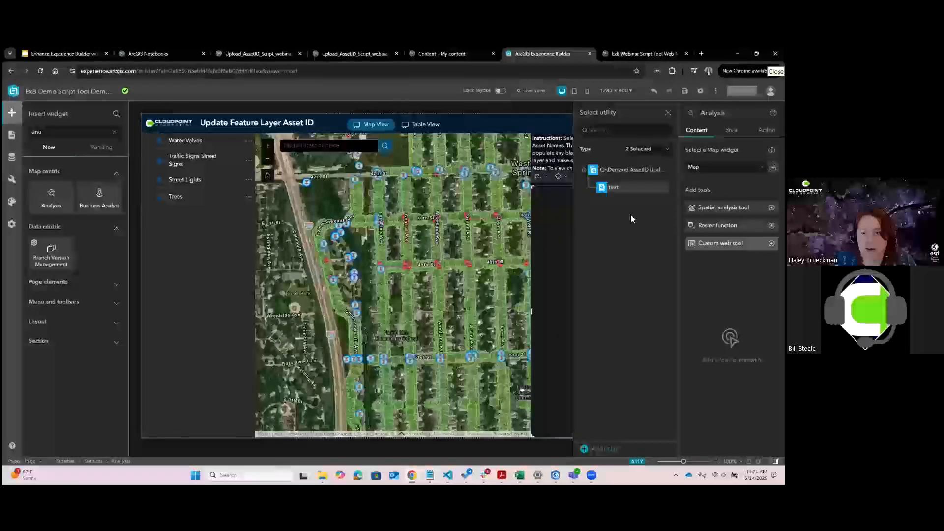
pyautogui.click(595, 450)
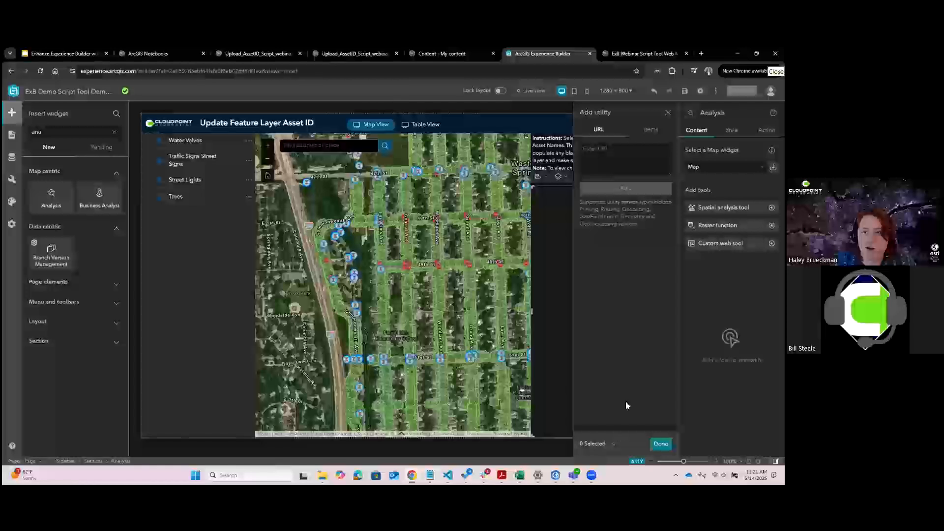
pyautogui.click(650, 129)
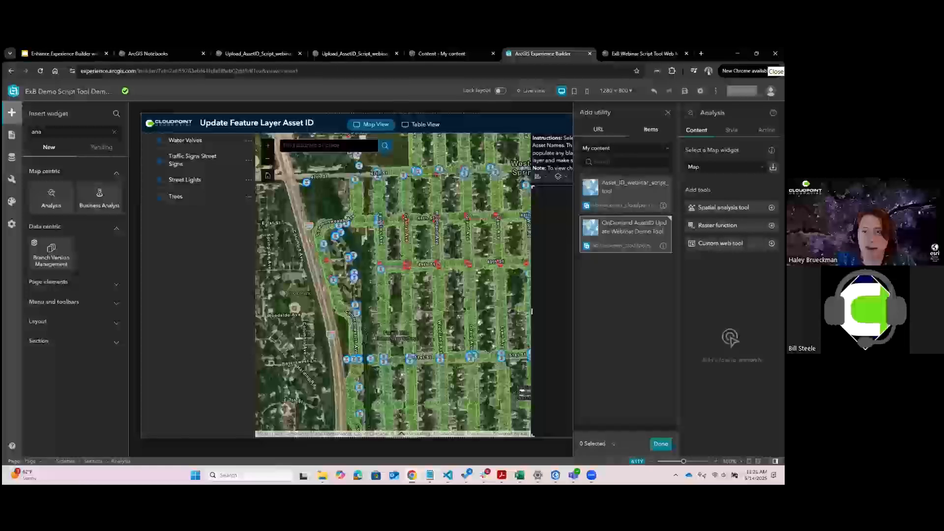
pyautogui.click(628, 188)
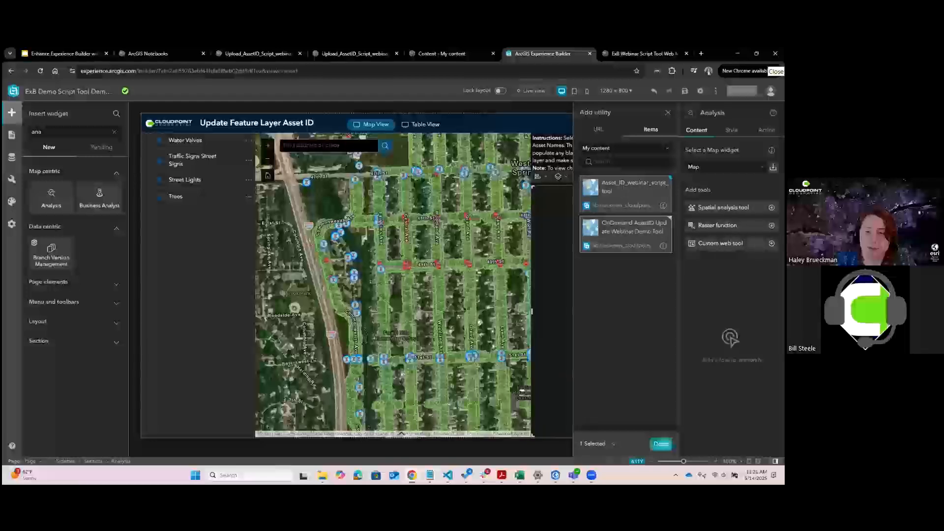
pyautogui.click(660, 444)
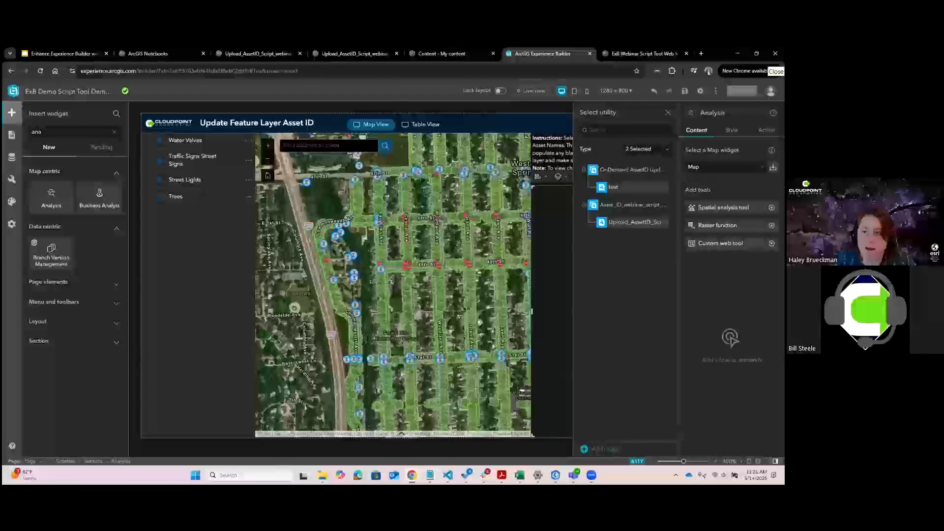
pyautogui.click(634, 223)
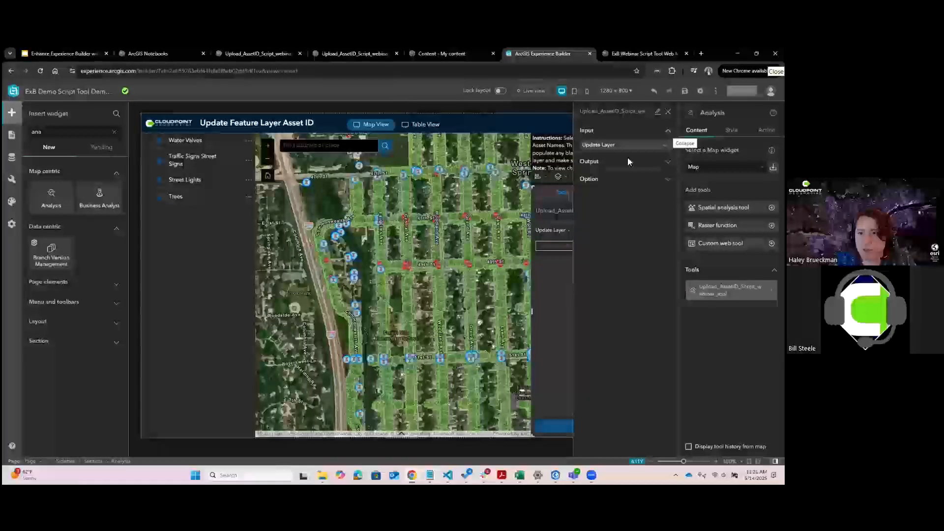
# Set the custom web tool's message level to Info and turn on live view for the app
pyautogui.click(668, 131)
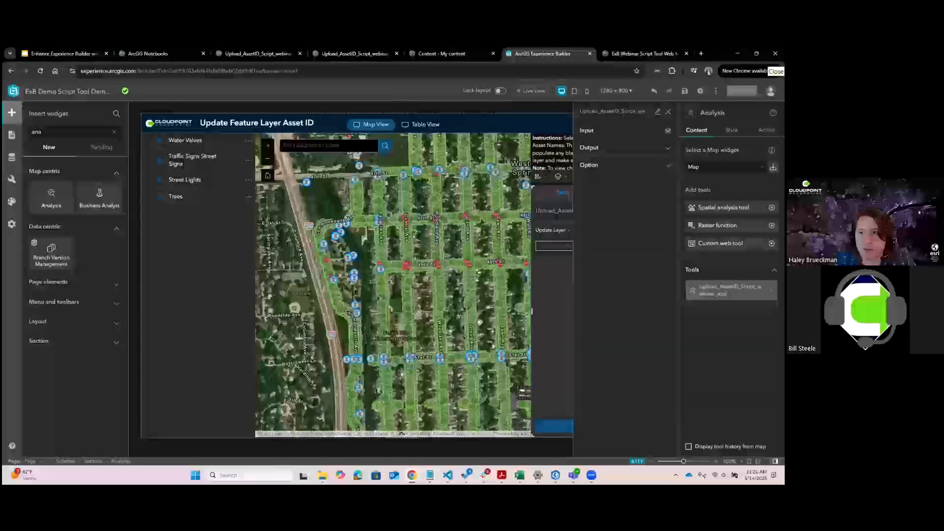
pyautogui.click(668, 166)
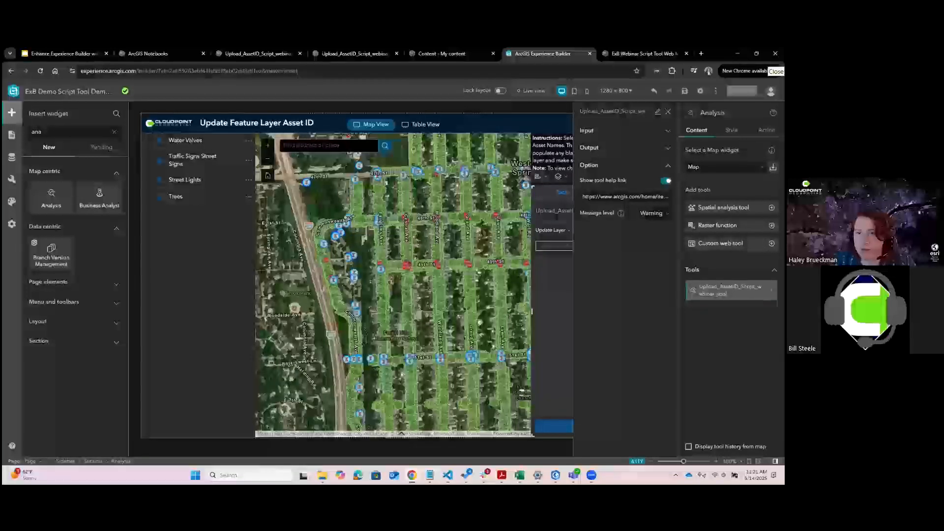
pyautogui.click(654, 213)
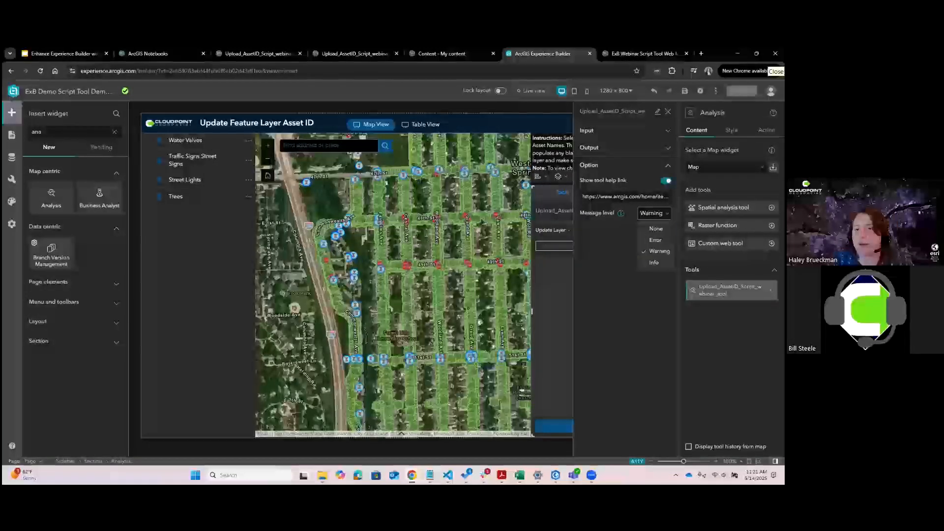
pyautogui.click(655, 262)
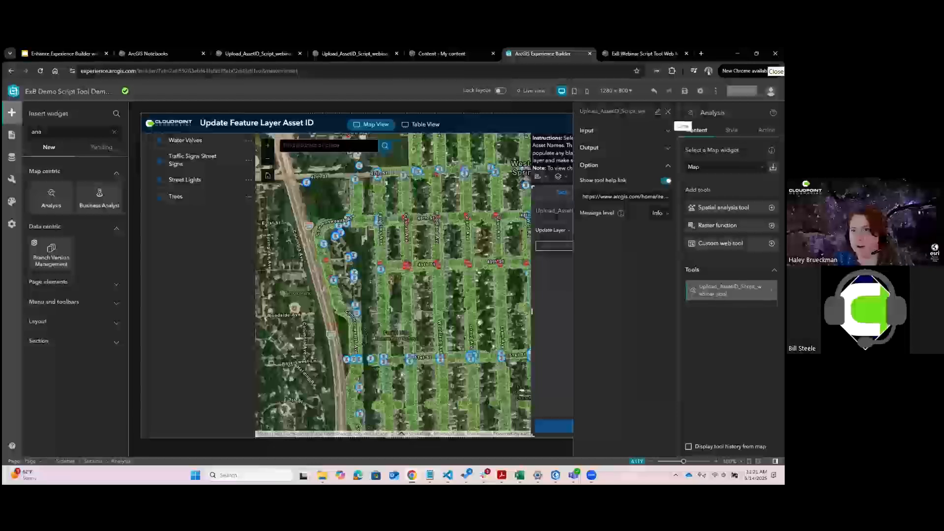
pyautogui.click(668, 112)
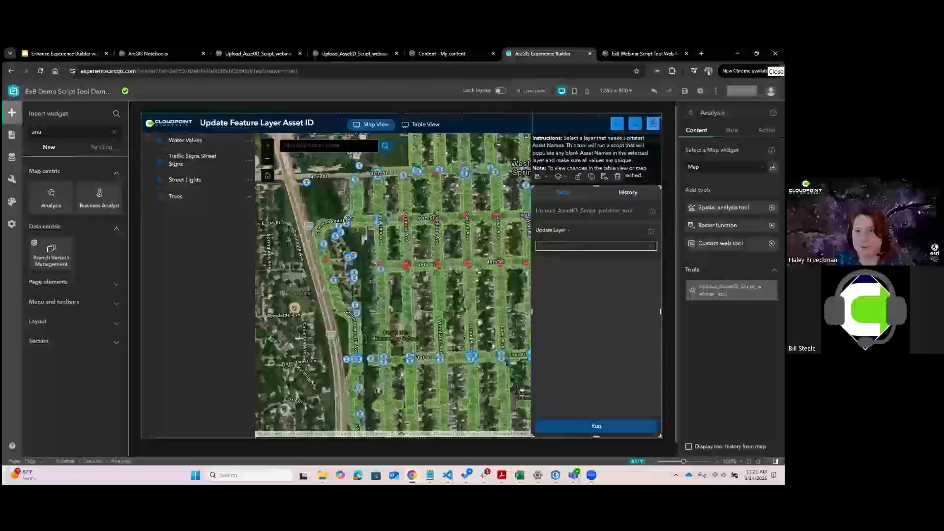
pyautogui.click(532, 90)
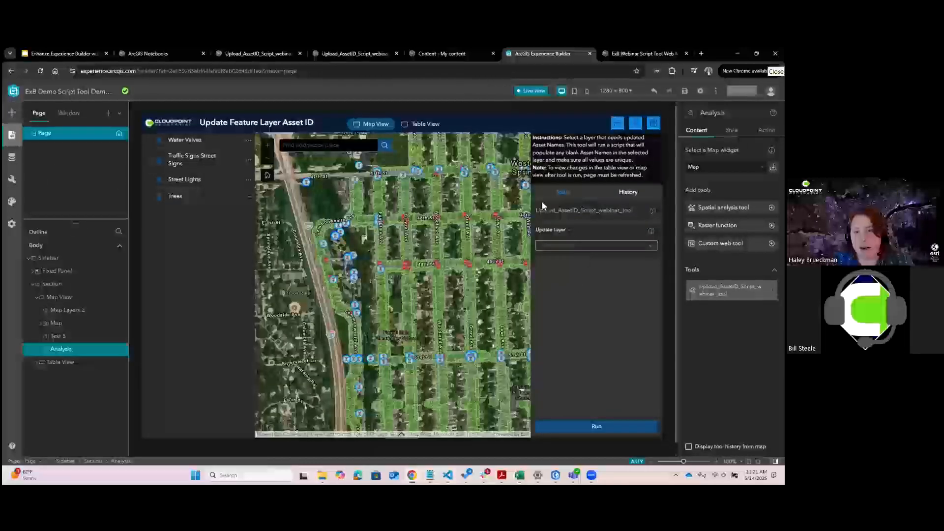
# Examine the Asset Name values at the end of the Street Lights sheet in the Table View for blanks, duplicates and inconsistent names
pyautogui.click(426, 124)
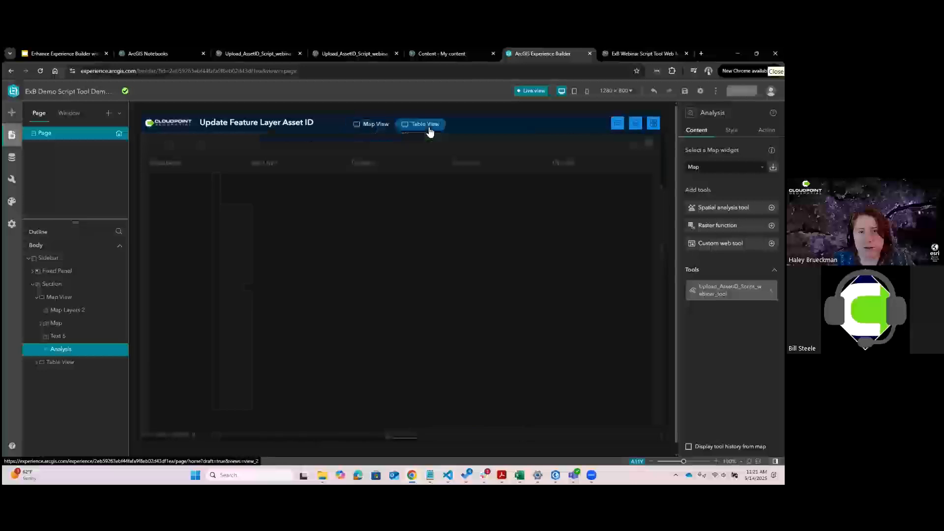
pyautogui.click(257, 143)
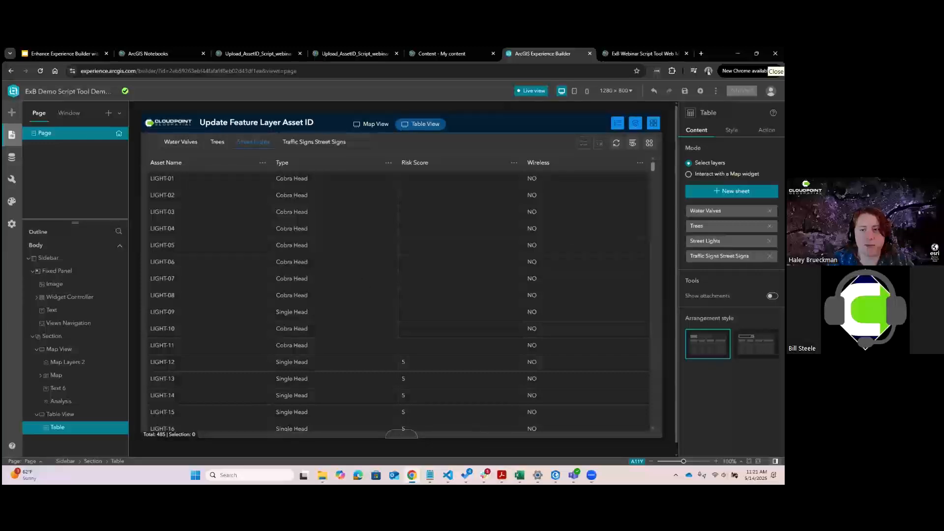
pyautogui.moveTo(652, 166); pyautogui.dragTo(652, 419)
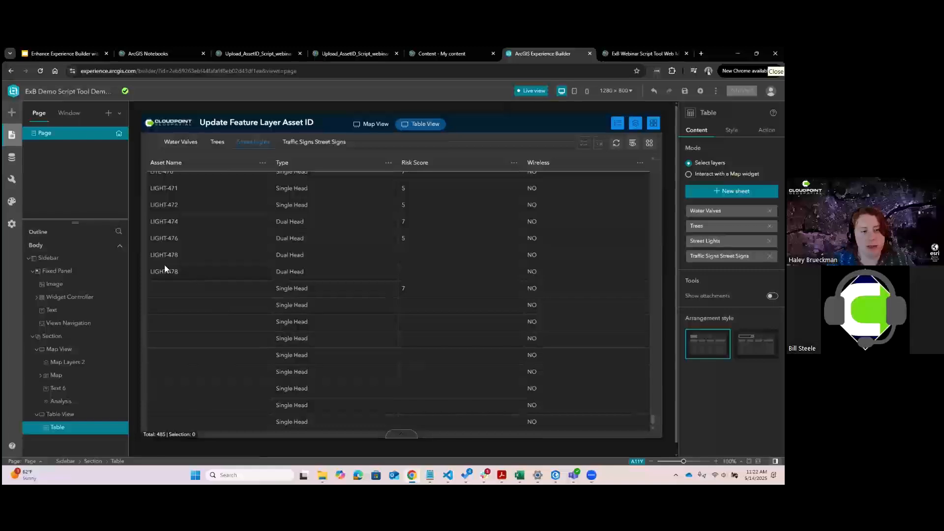
pyautogui.scroll(1, 182, 314)
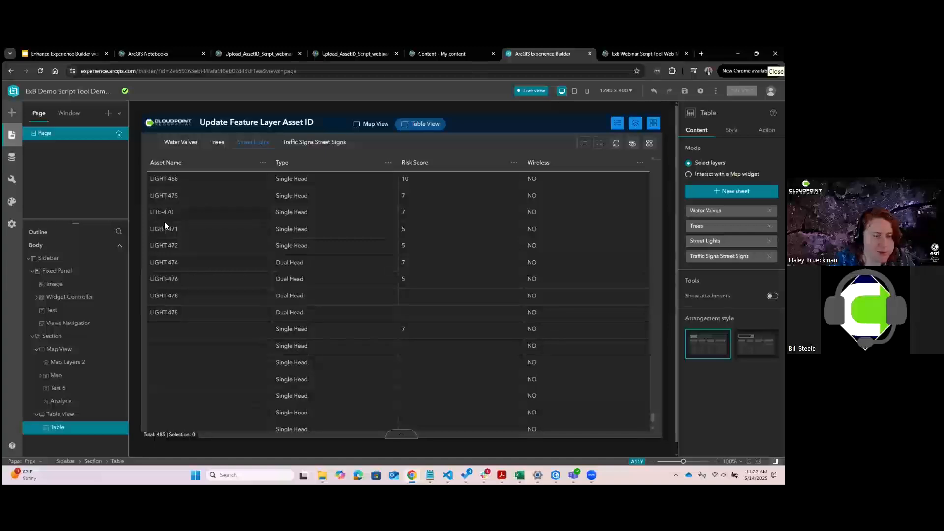
# Return to the Map View and run the Analysis widget's web tool with Street lights as the Update Layer
pyautogui.click(366, 125)
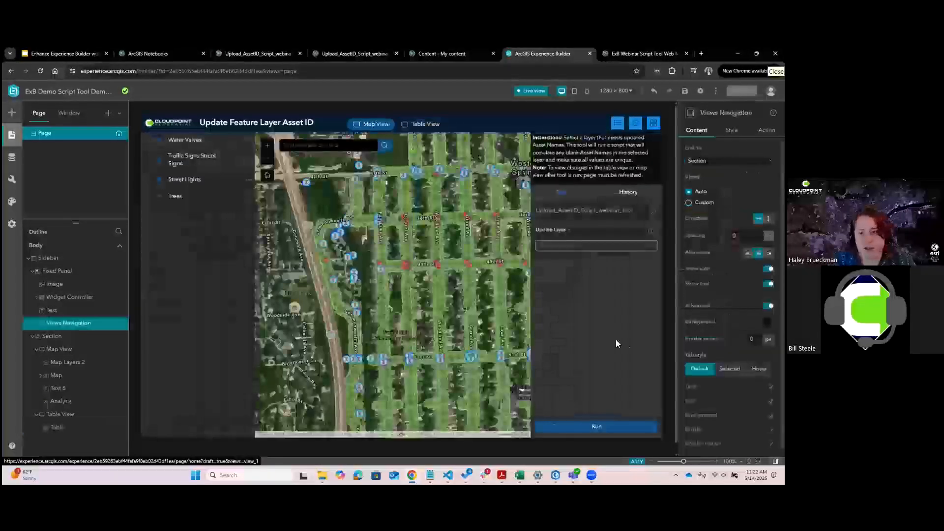
pyautogui.click(608, 249)
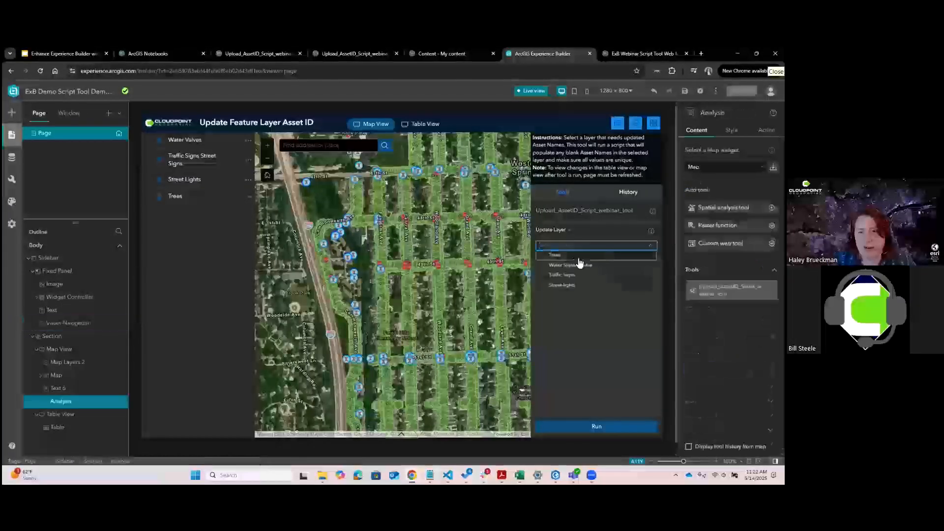
pyautogui.click(560, 285)
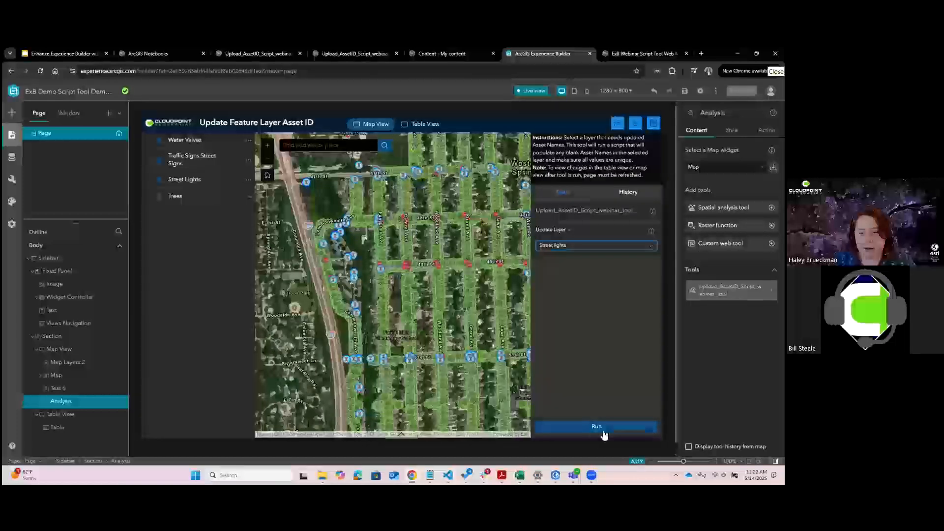
pyautogui.click(604, 427)
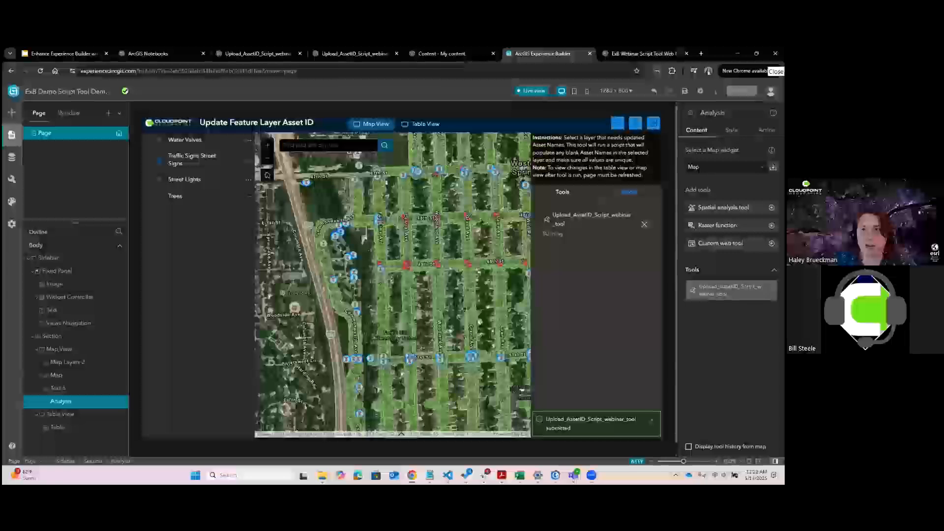
# Switch to the ExB Webinar Script Tool Web Map in Map Viewer and show its list of analysis tools
pyautogui.click(642, 53)
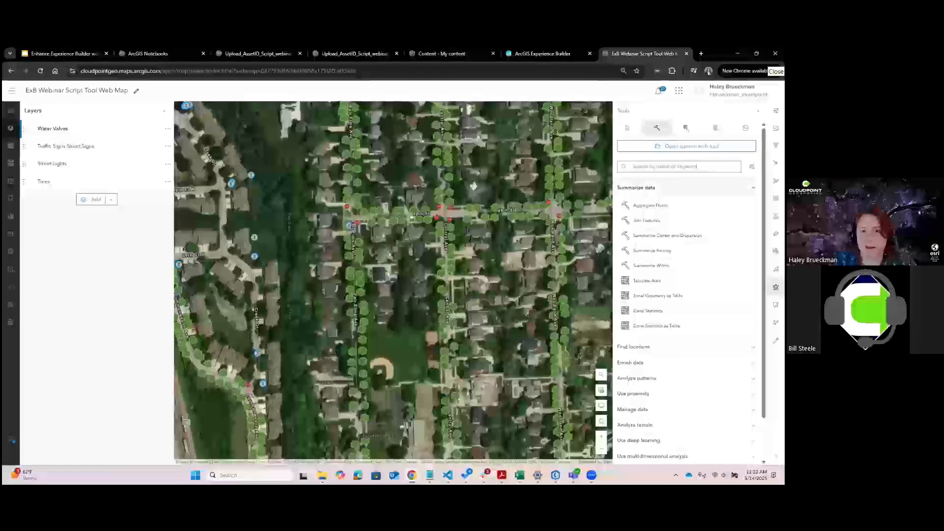
pyautogui.click(634, 129)
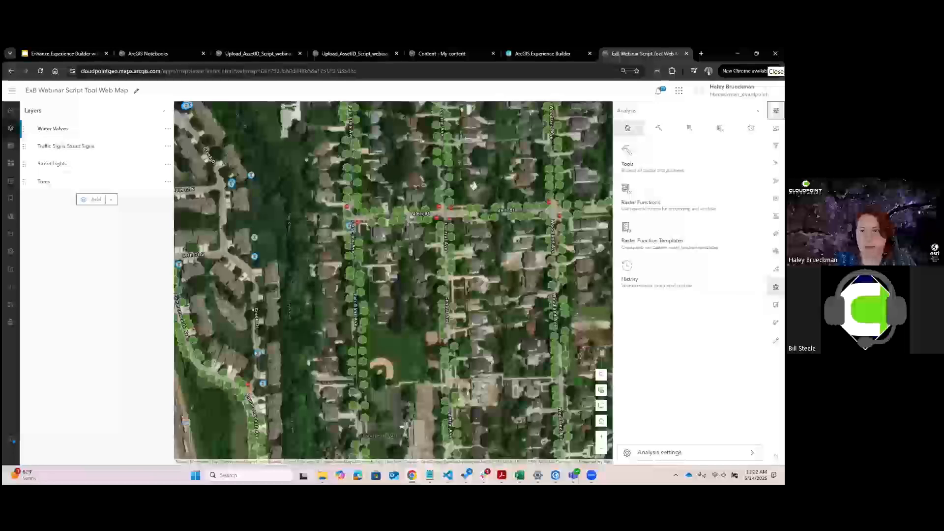
pyautogui.click(776, 111)
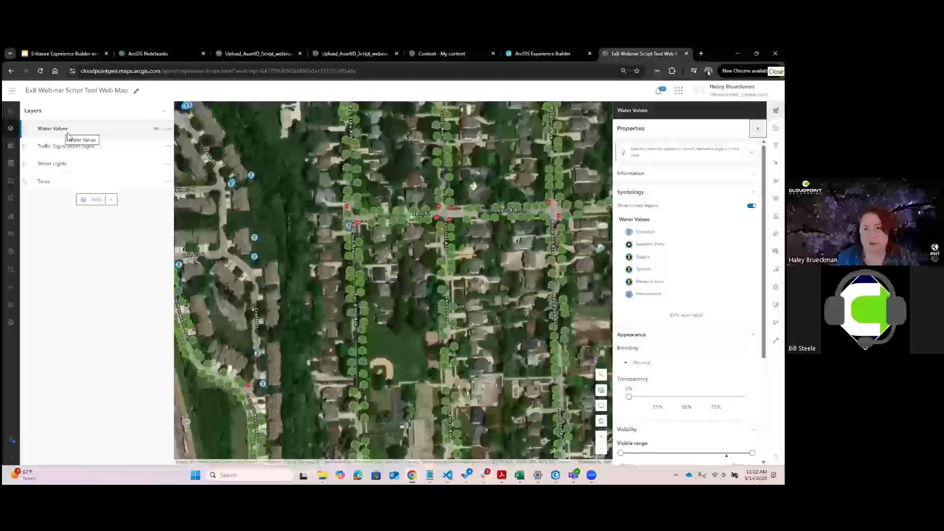
pyautogui.click(776, 286)
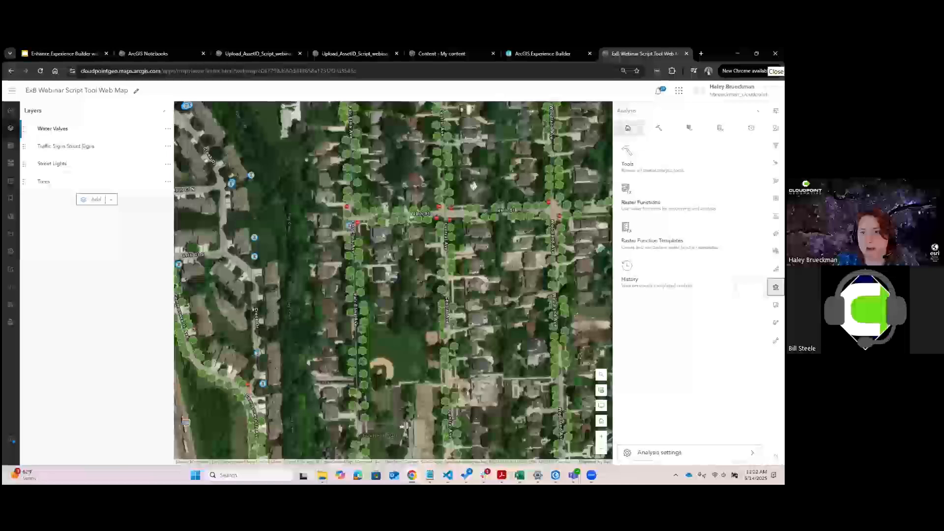
pyautogui.click(679, 164)
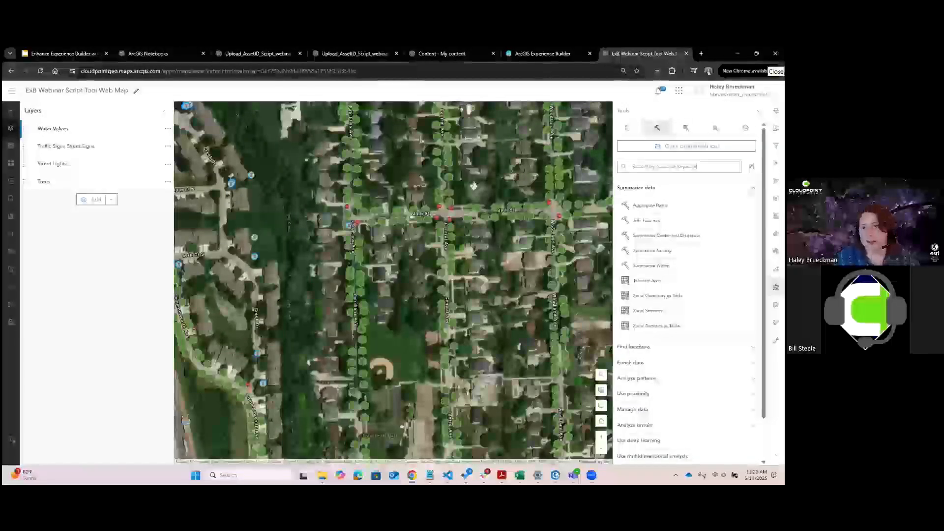
# Open the custom web tool Asset_ID_webinar_script_tool from My content and show its Update Layer choices
pyautogui.click(687, 146)
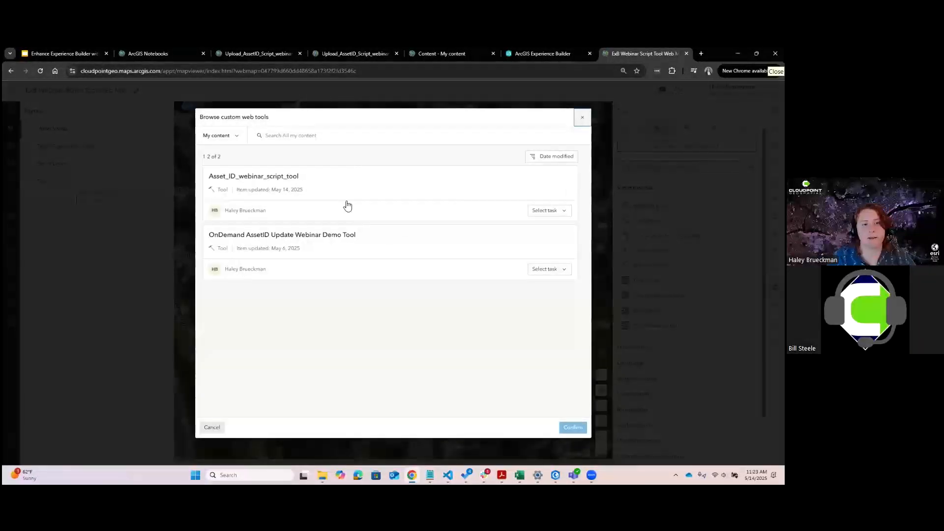
pyautogui.click(353, 185)
pyautogui.click(265, 389)
pyautogui.click(258, 397)
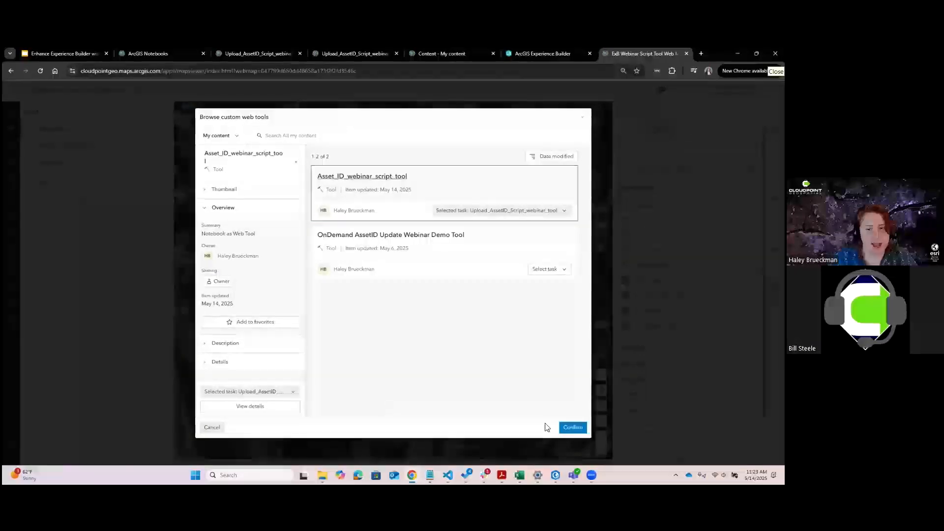
pyautogui.click(568, 430)
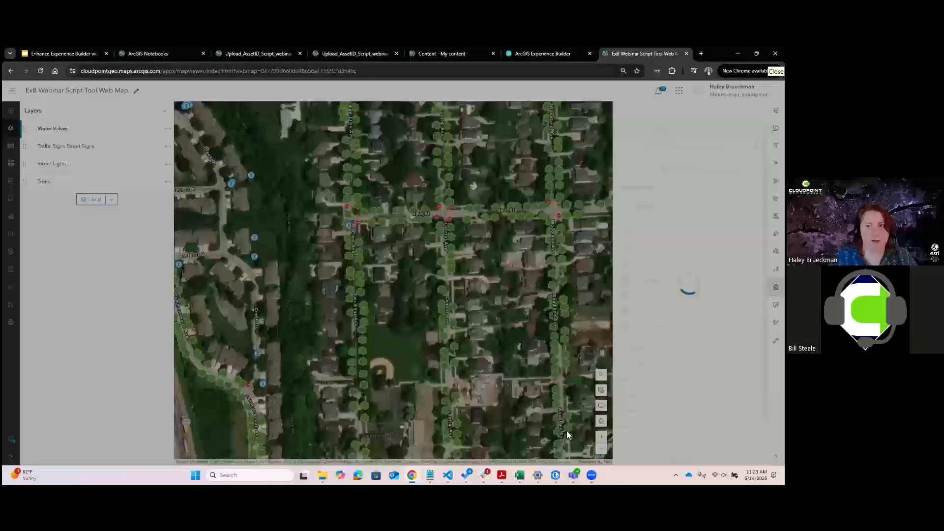
pyautogui.click(688, 157)
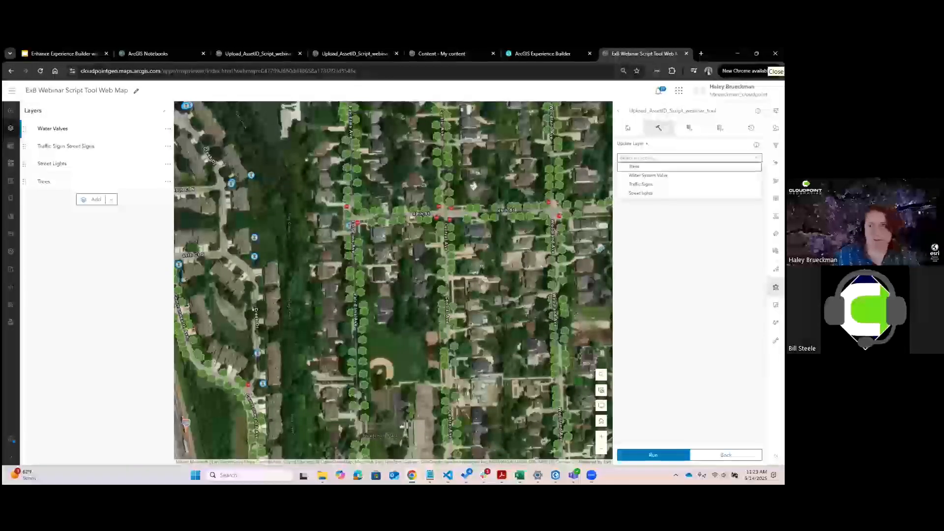
# Switch to ArcGIS Experience Builder and examine the Street lights run's messages and asset name updates in the Analysis widget's history
pyautogui.click(557, 53)
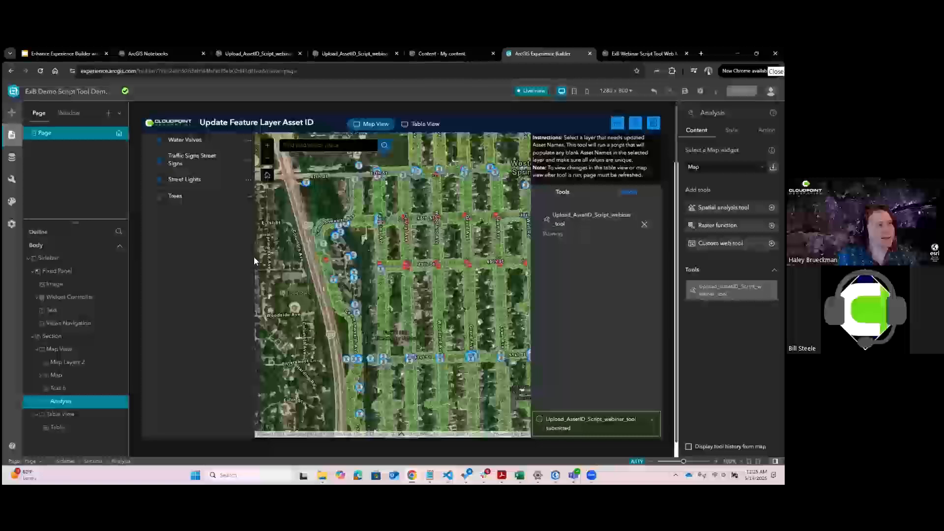
pyautogui.click(572, 236)
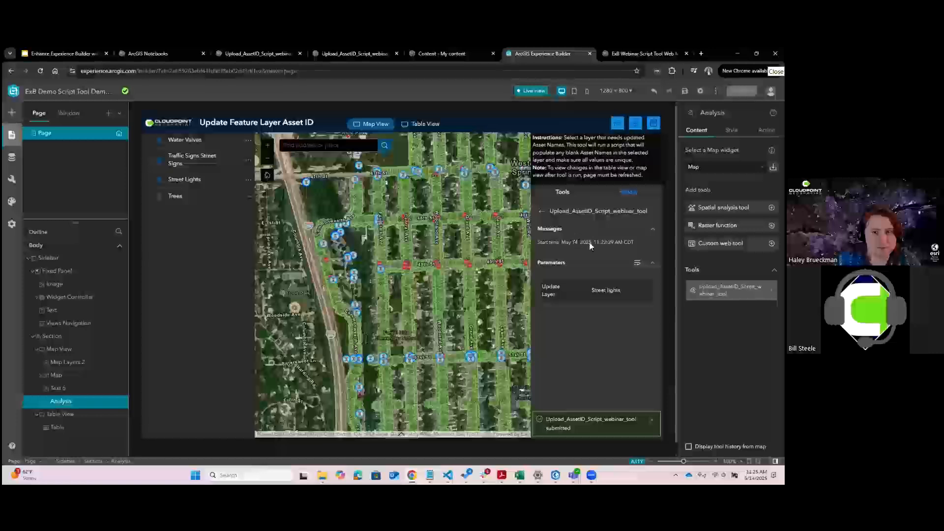
pyautogui.click(541, 212)
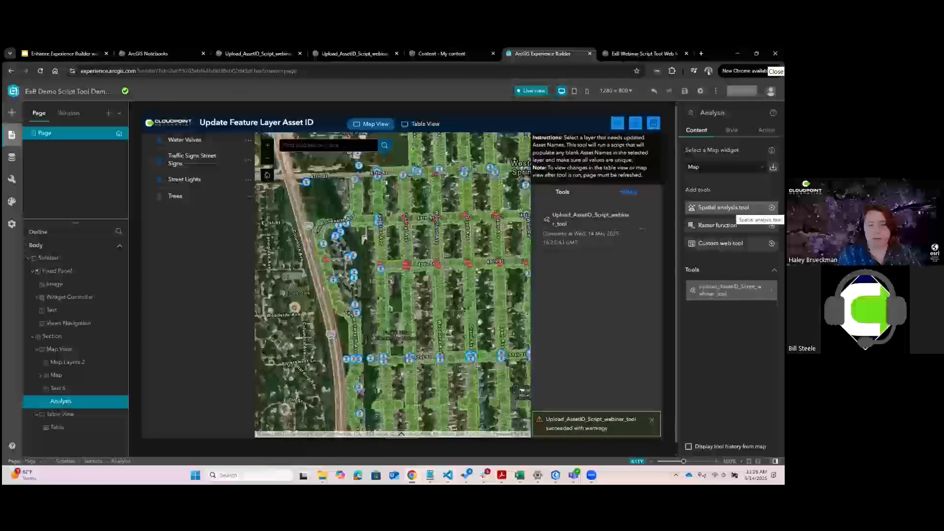
pyautogui.click(588, 241)
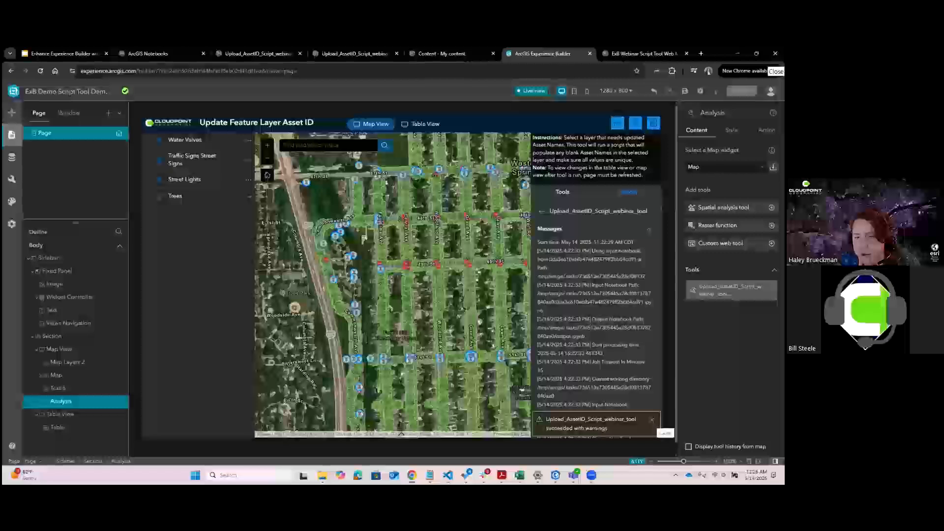
pyautogui.scroll(-3, 620, 377)
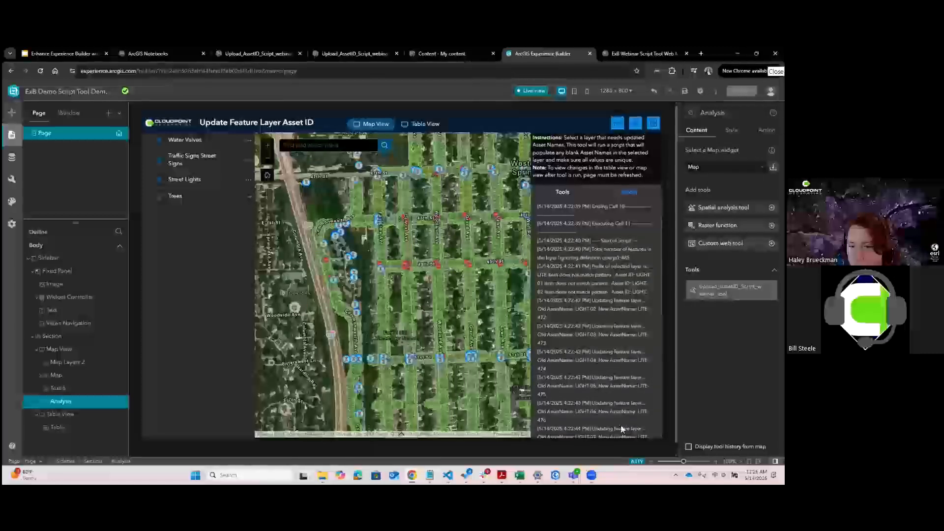
pyautogui.scroll(-2, 620, 429)
pyautogui.scroll(-3, 619, 425)
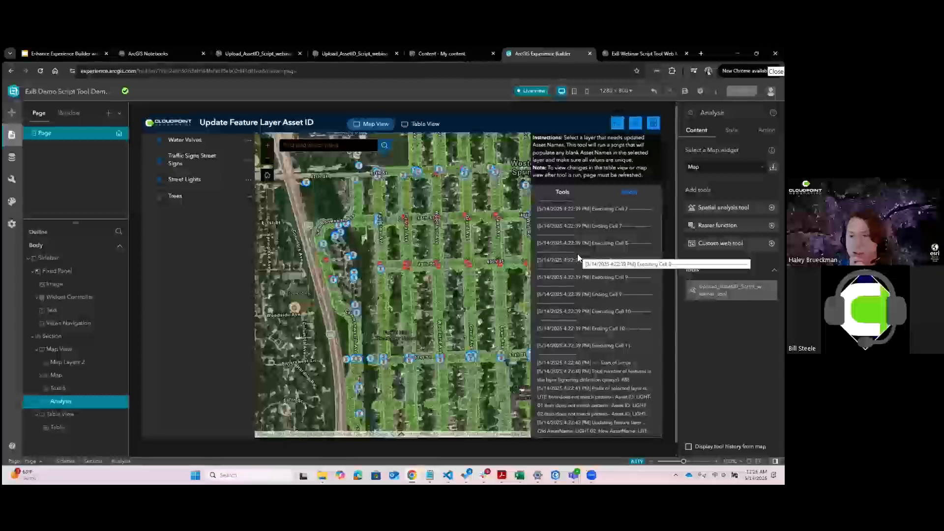
pyautogui.click(557, 199)
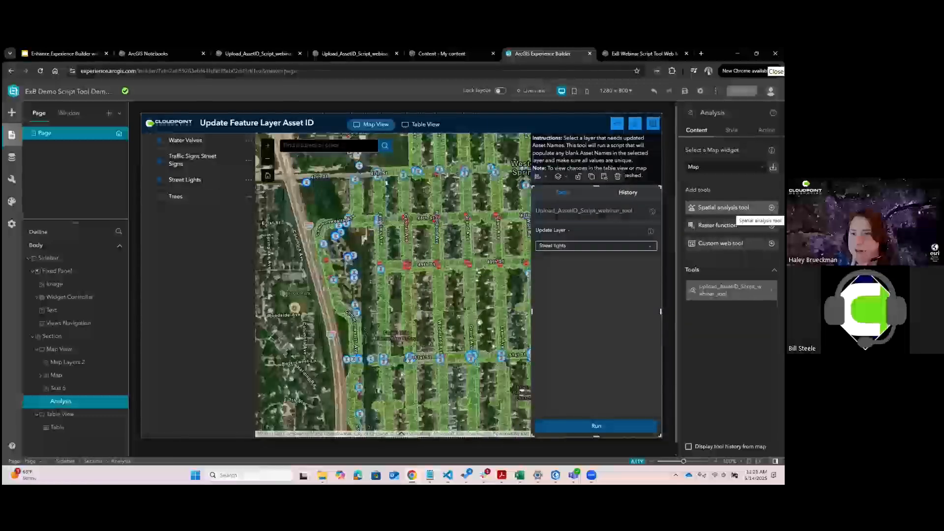
# Add the Create Buffers spatial analysis tool to the Analysis widget, with result layers added to the map automatically
pyautogui.click(738, 208)
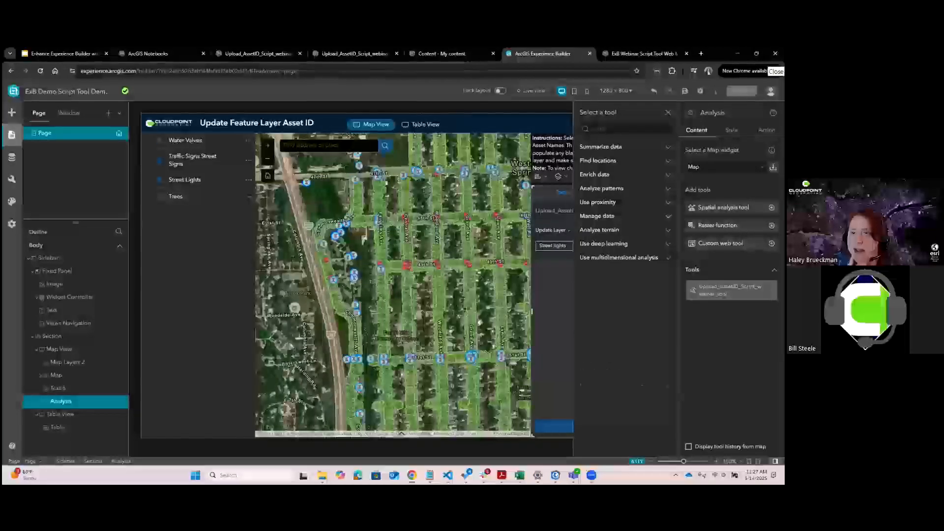
pyautogui.click(668, 216)
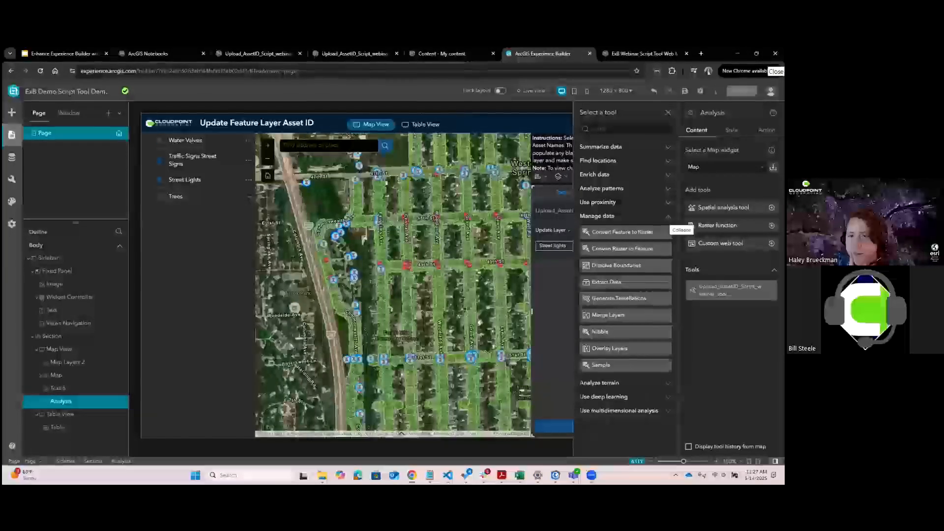
pyautogui.click(668, 217)
pyautogui.click(668, 202)
pyautogui.click(610, 234)
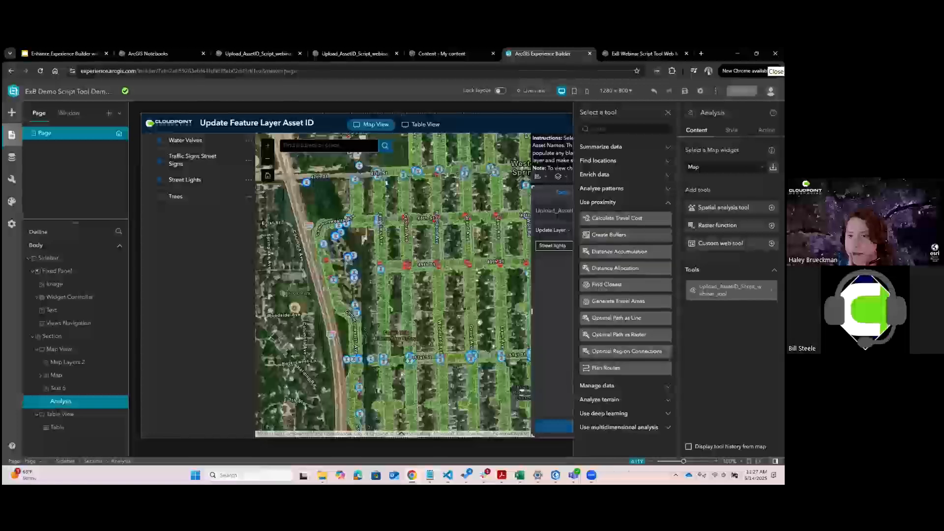
pyautogui.click(666, 153)
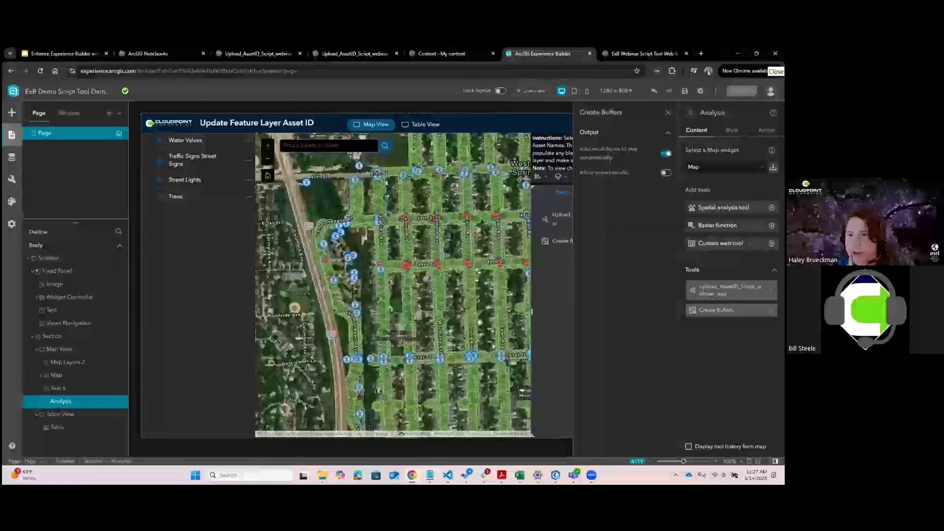
pyautogui.click(668, 113)
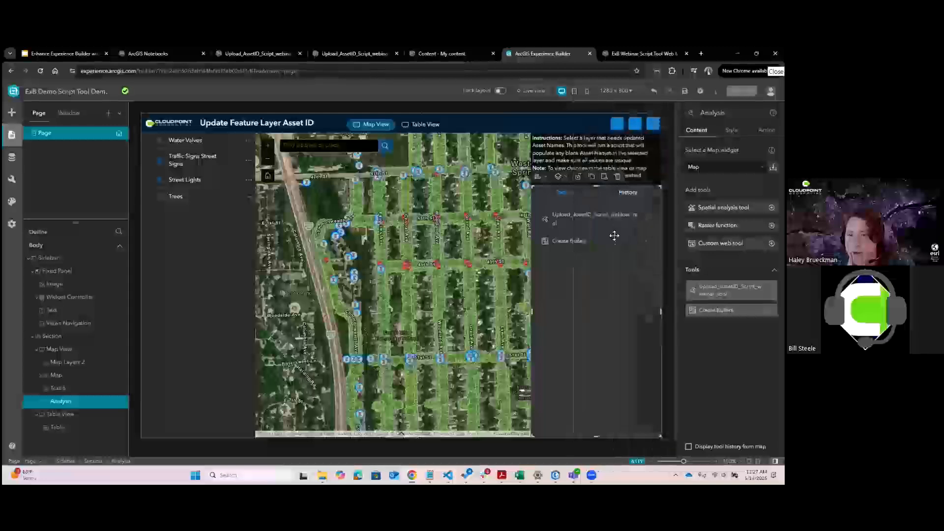
# Turn on live view and set up Create Buffers with Street Lights as the input layer and a distance of 5 miles
pyautogui.click(519, 91)
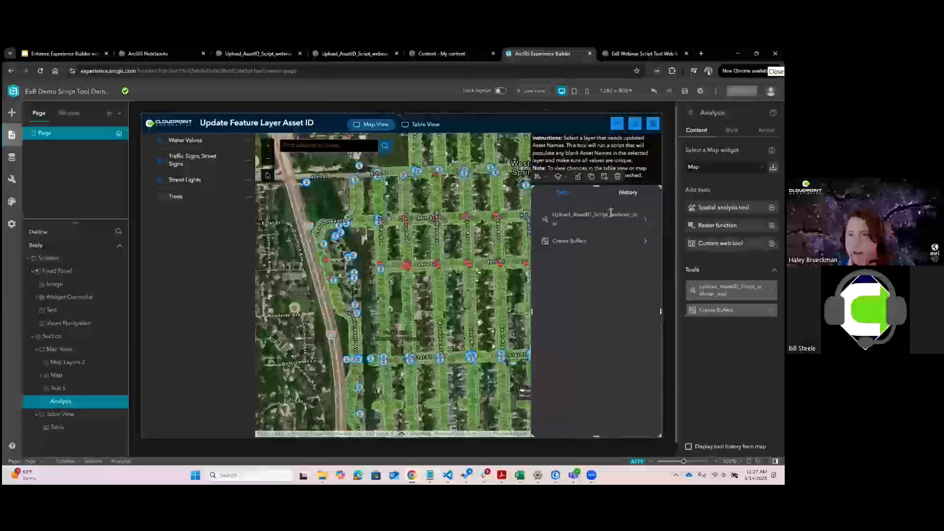
pyautogui.click(628, 240)
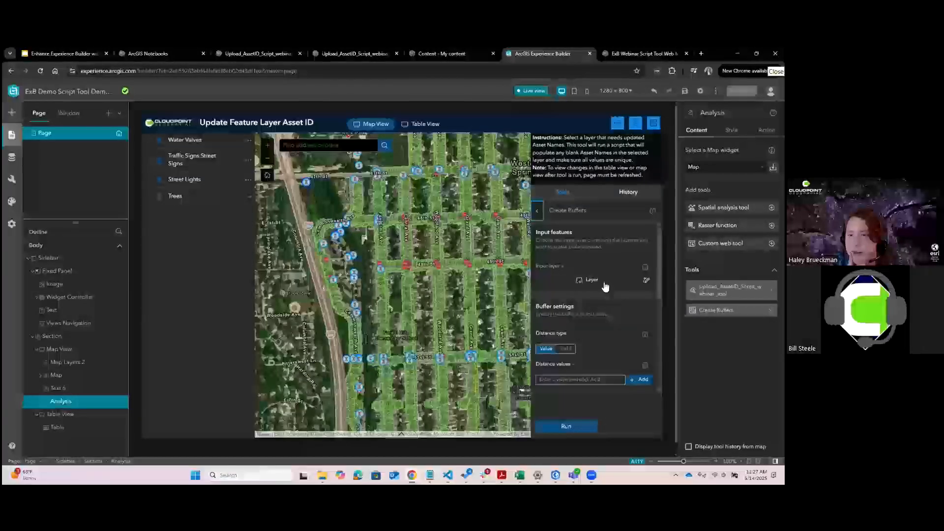
pyautogui.click(599, 282)
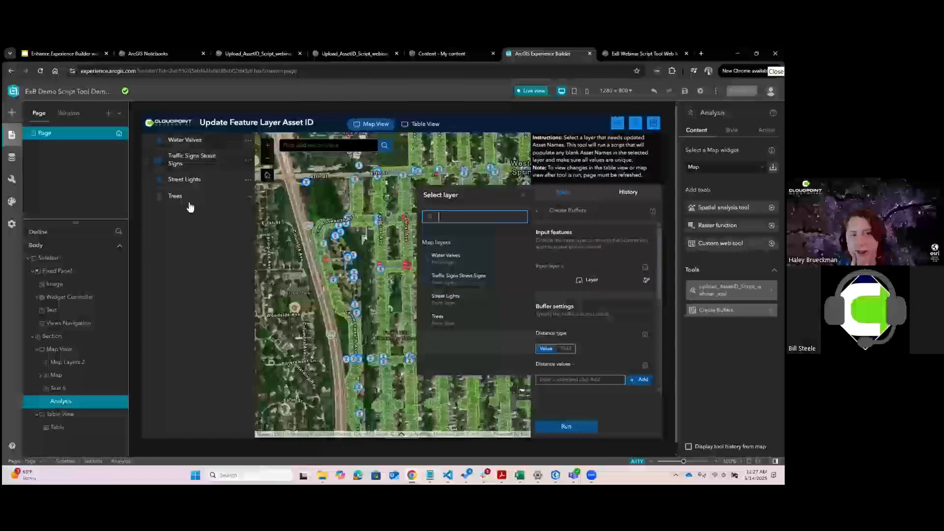
pyautogui.click(456, 305)
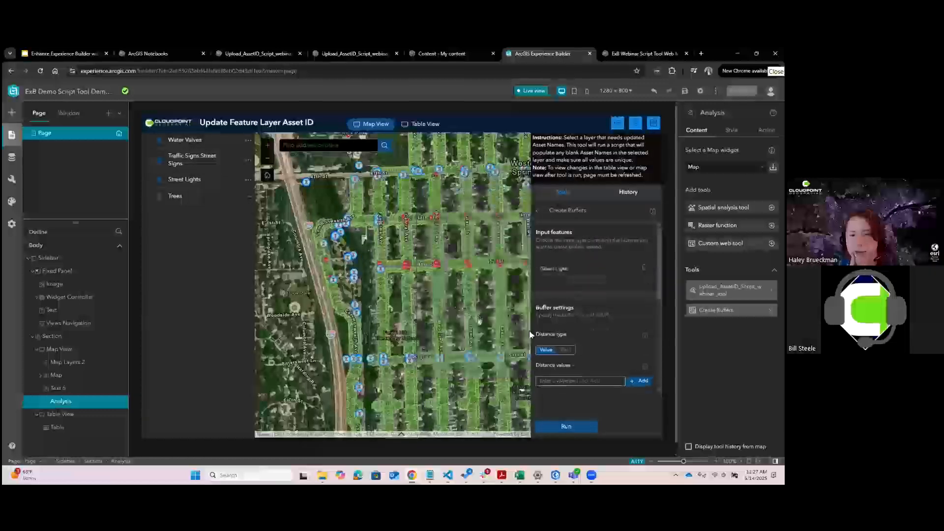
pyautogui.scroll(-1, 573, 359)
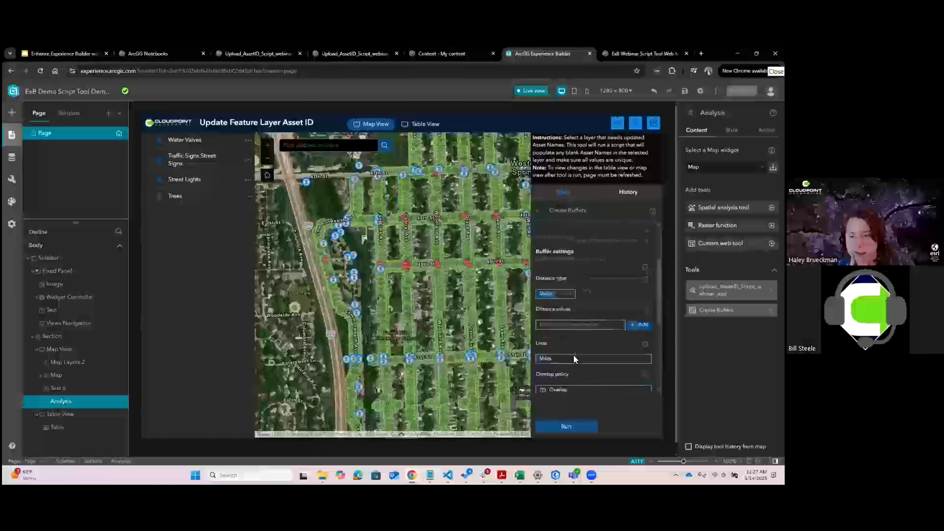
pyautogui.click(576, 316)
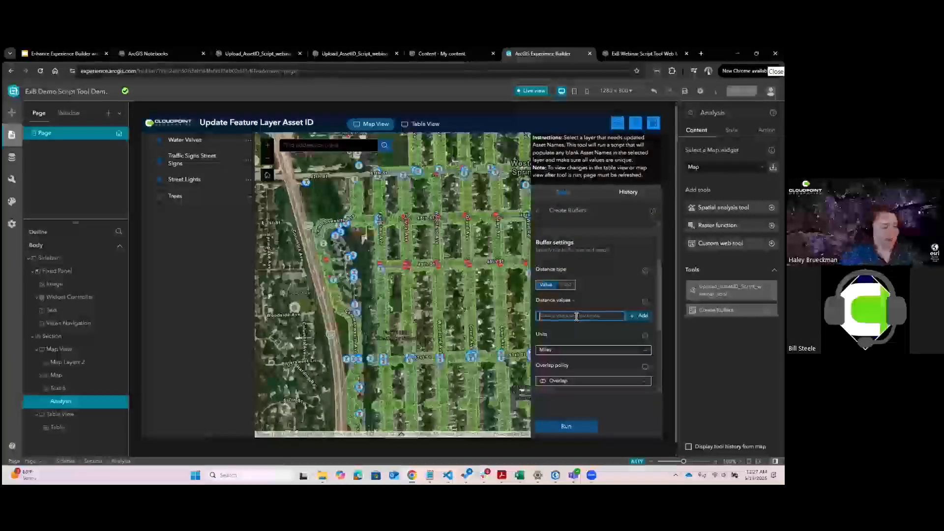
pyautogui.write('1')
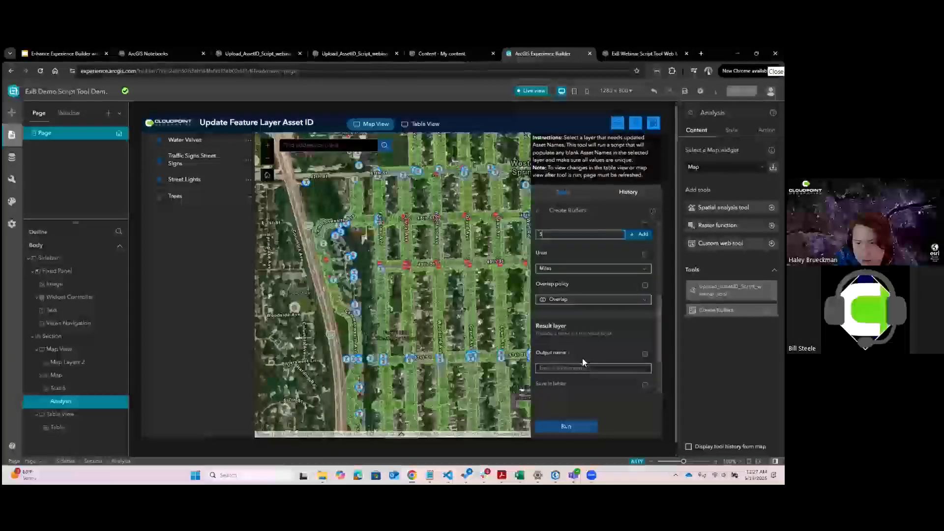
# Name the Create Buffers result layer test_buffer and try to run the tool
pyautogui.scroll(-2, 585, 367)
pyautogui.write('test_buffer')
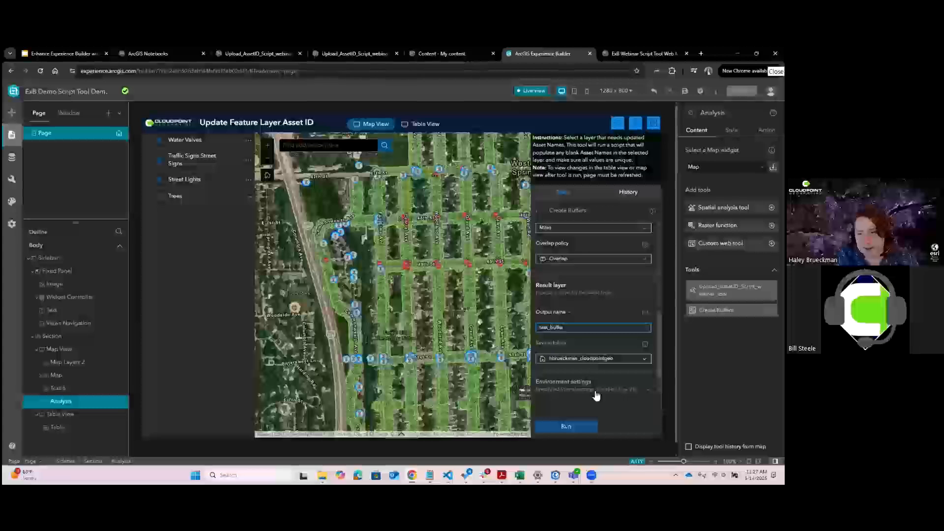
pyautogui.scroll(-3, 592, 391)
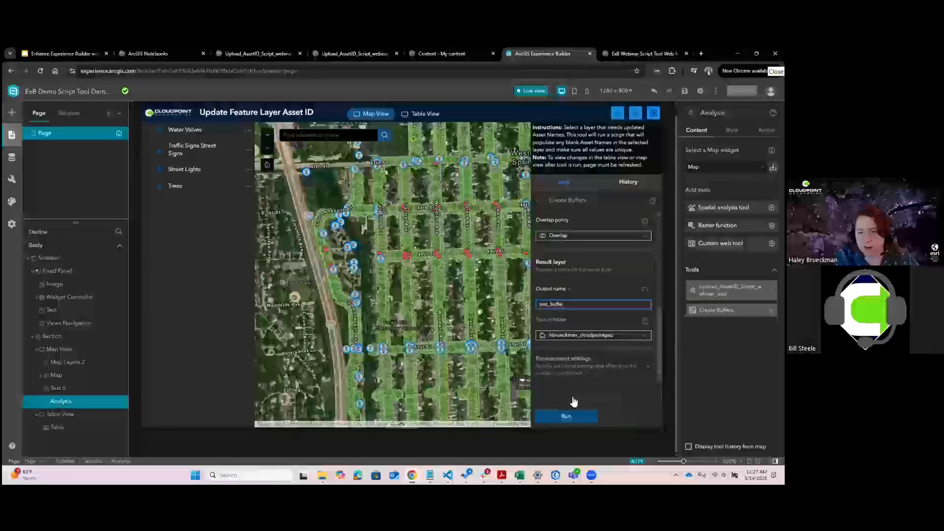
pyautogui.click(582, 406)
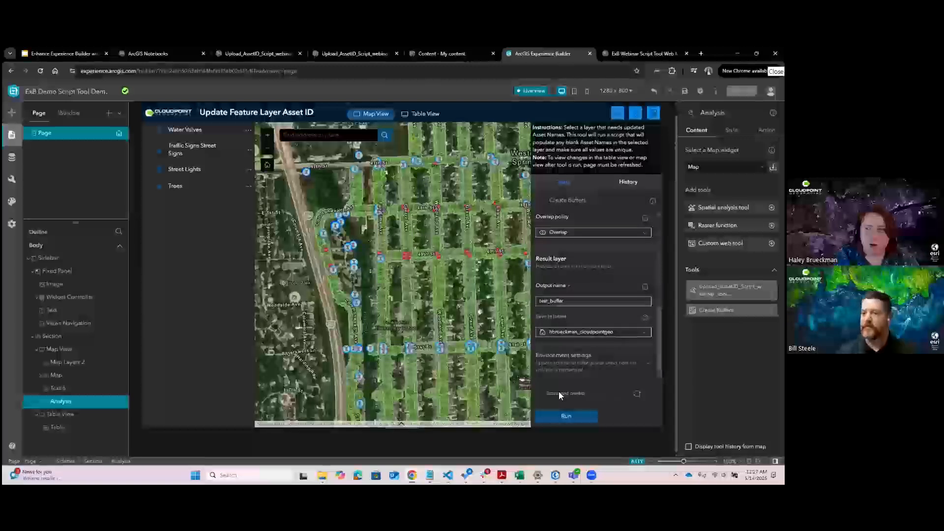
pyautogui.click(563, 418)
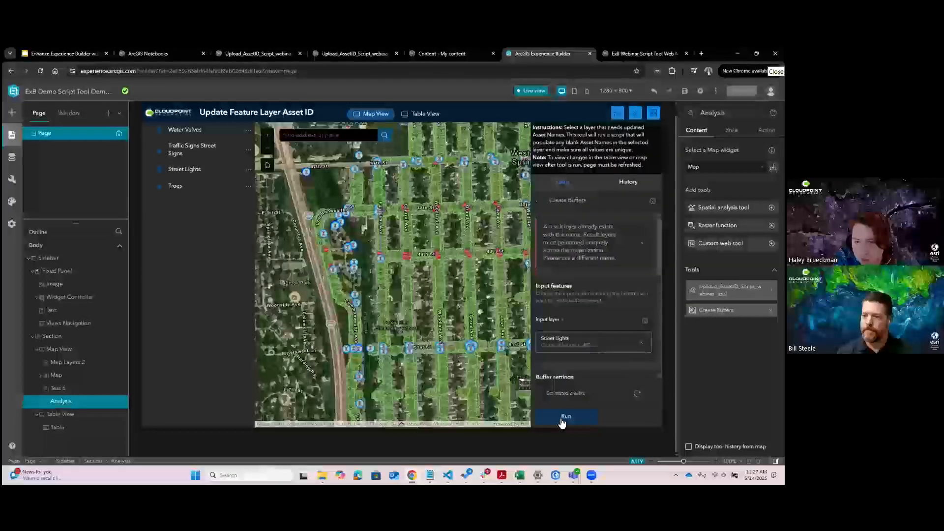
# Rename the Create Buffers result layer to test_buffer2 and run the tool again
pyautogui.scroll(-5, 597, 363)
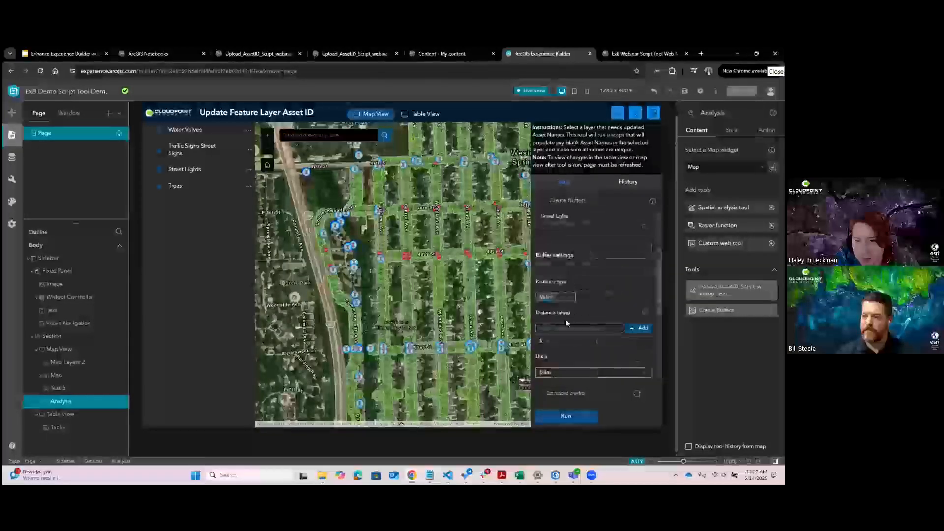
pyautogui.scroll(5, 571, 334)
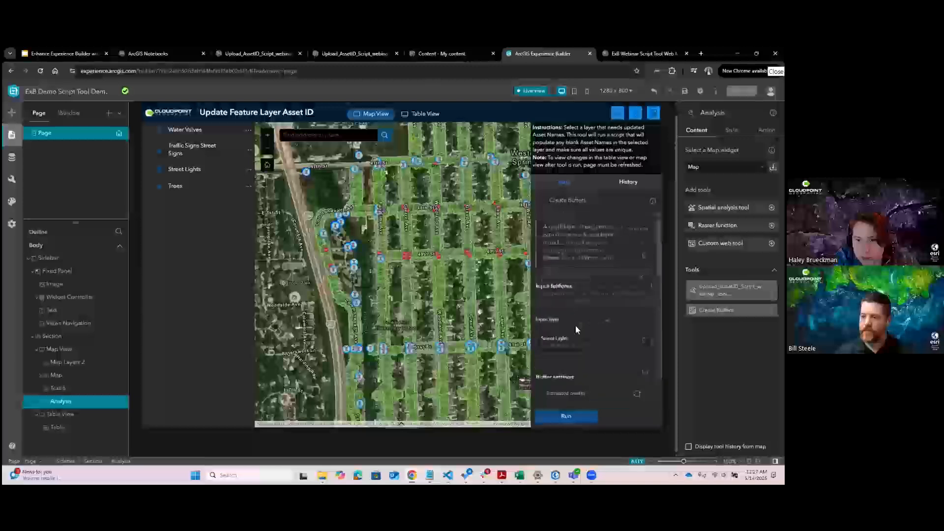
pyautogui.scroll(-3, 571, 341)
pyautogui.click(572, 340)
pyautogui.scroll(-5, 572, 342)
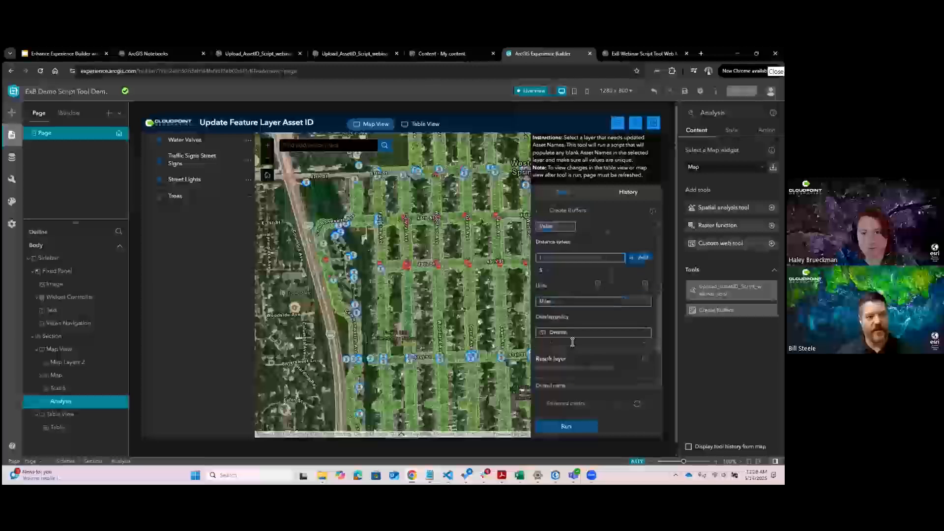
pyautogui.click(567, 319)
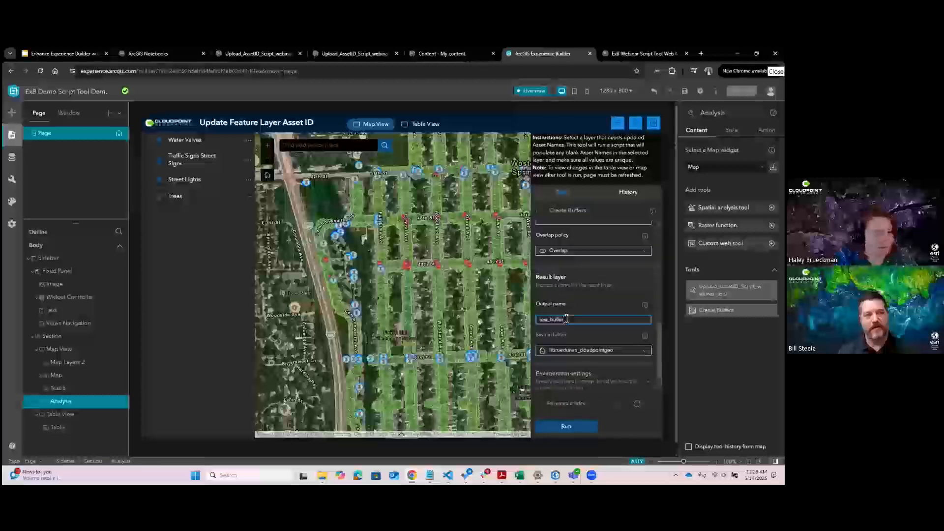
pyautogui.write('2')
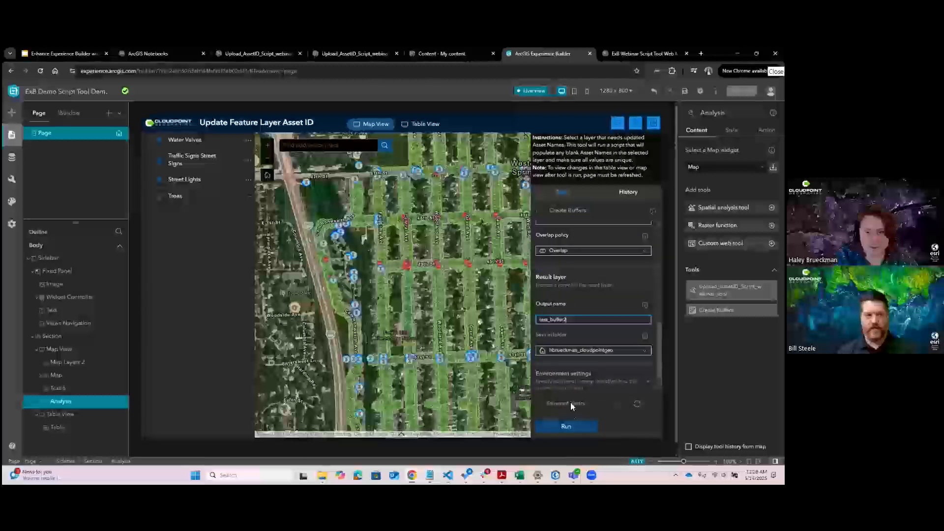
pyautogui.scroll(-1, 571, 401)
pyautogui.scroll(-1, 572, 331)
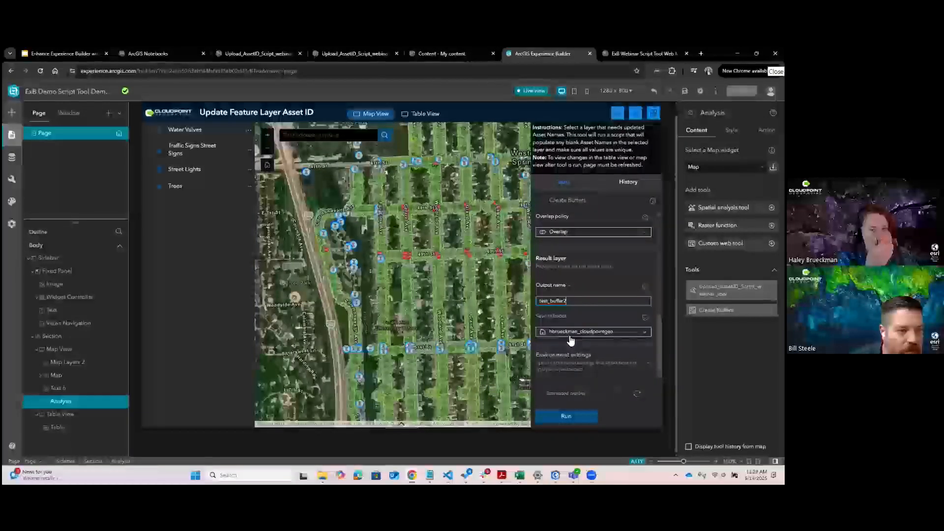
pyautogui.click(563, 418)
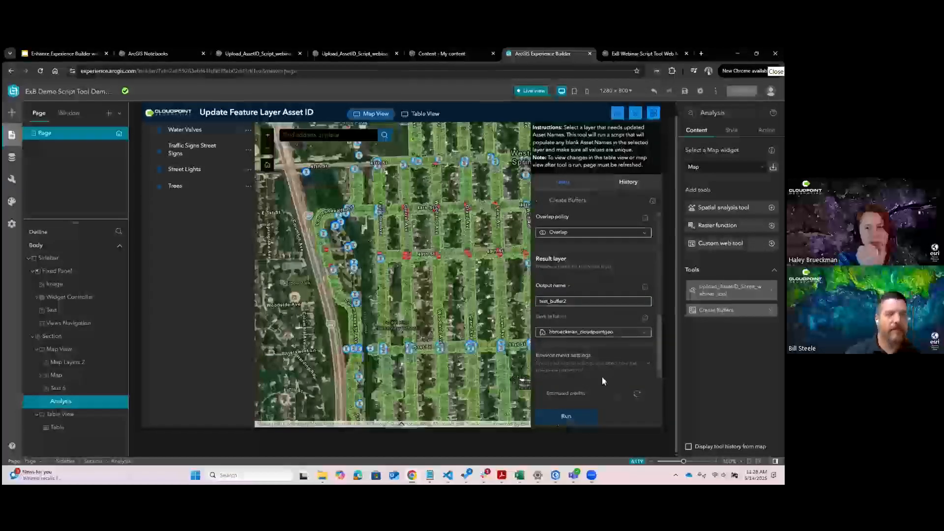
pyautogui.scroll(-2, 578, 359)
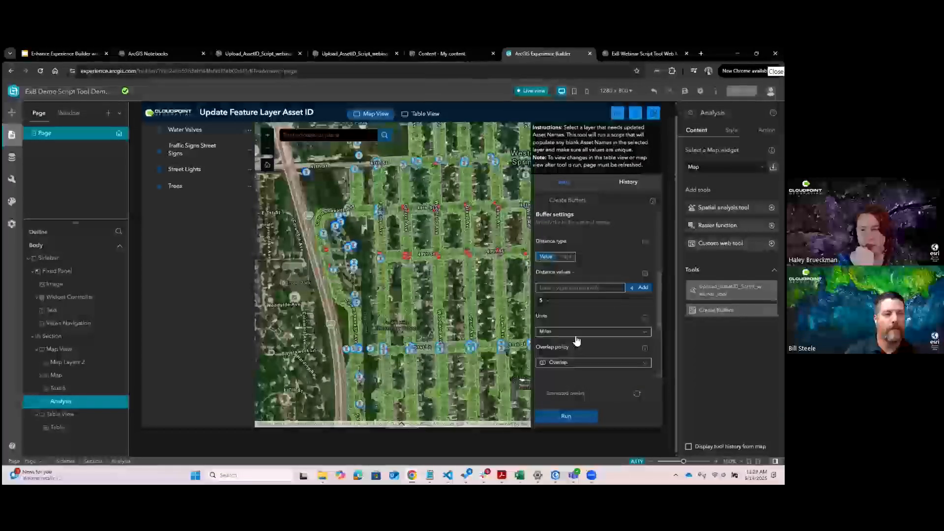
# Rename the Create Buffers output to test_buffer4 and run the tool again
pyautogui.scroll(-4, 577, 341)
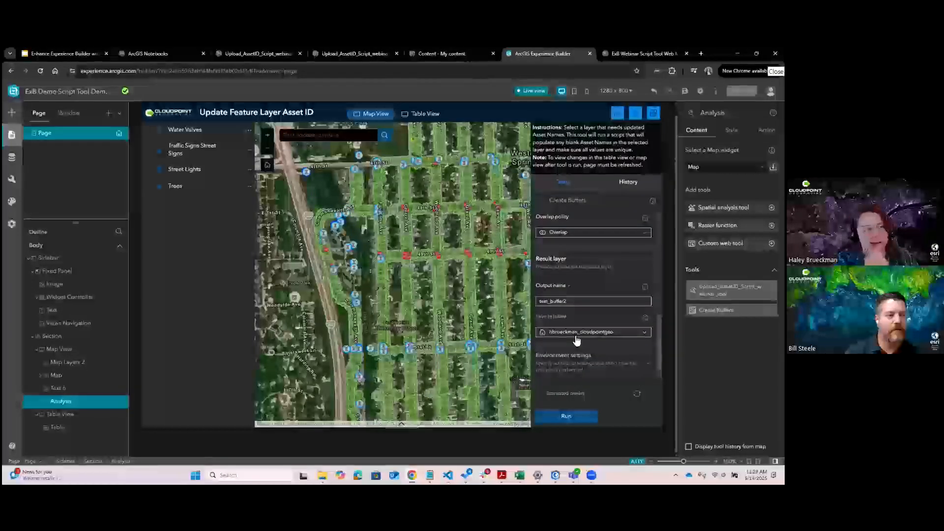
pyautogui.click(574, 304)
pyautogui.press('BackSpace')
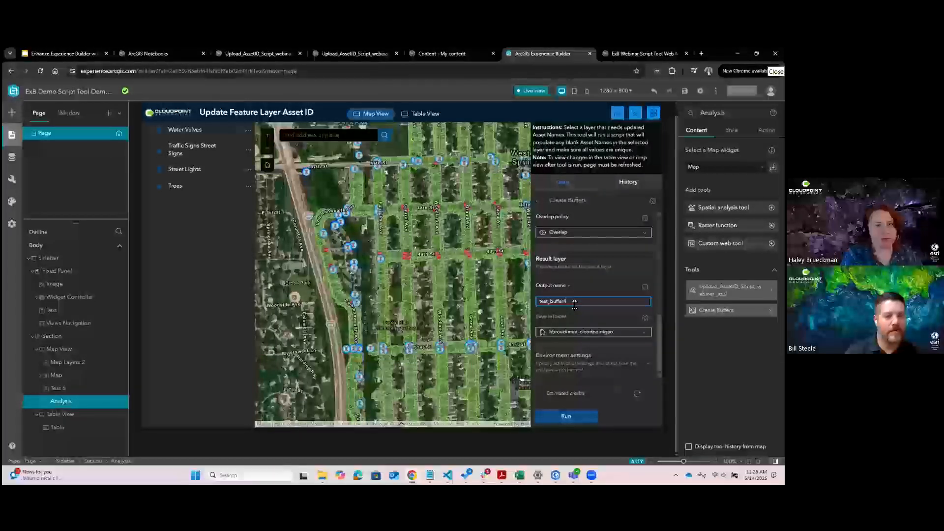
pyautogui.press('Return')
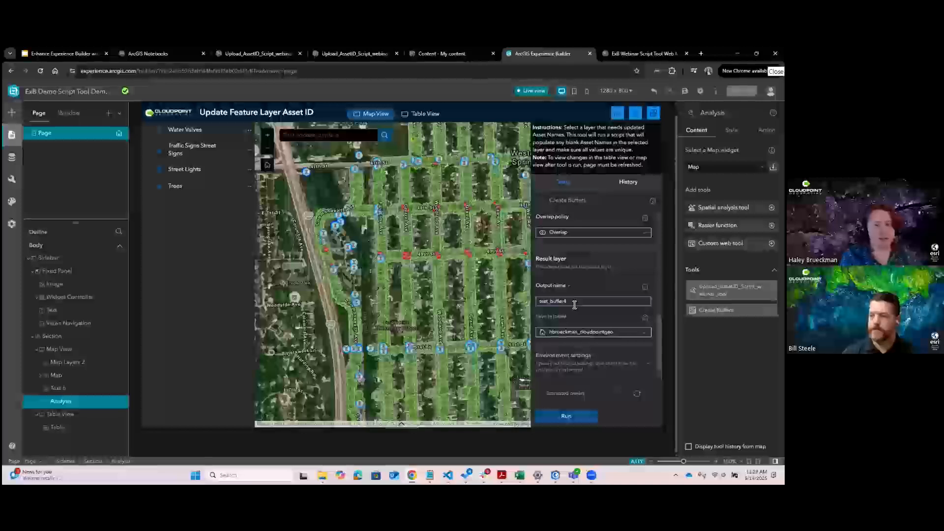
pyautogui.click(574, 304)
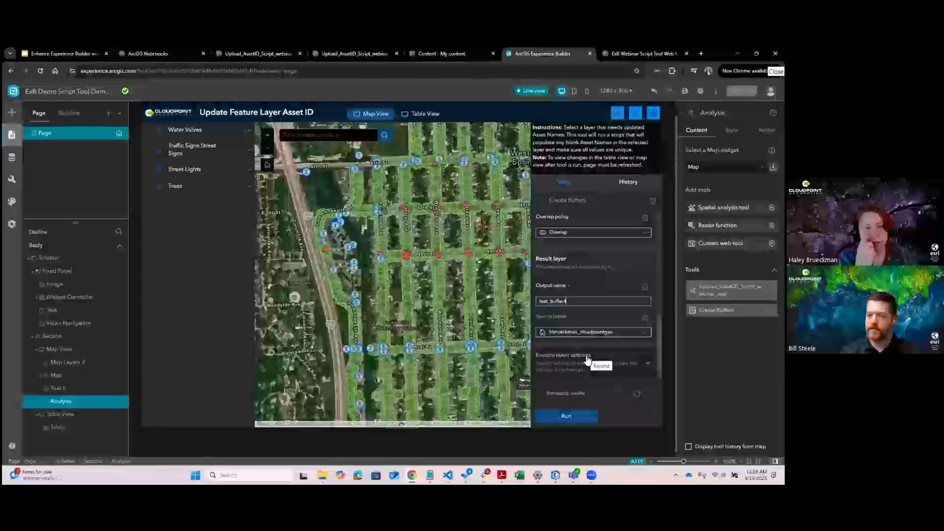
pyautogui.click(568, 417)
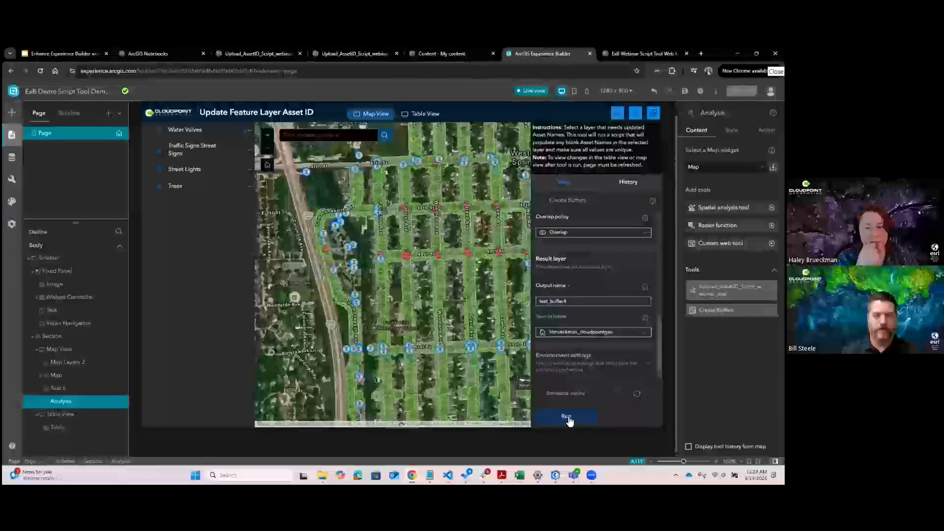
pyautogui.click(569, 417)
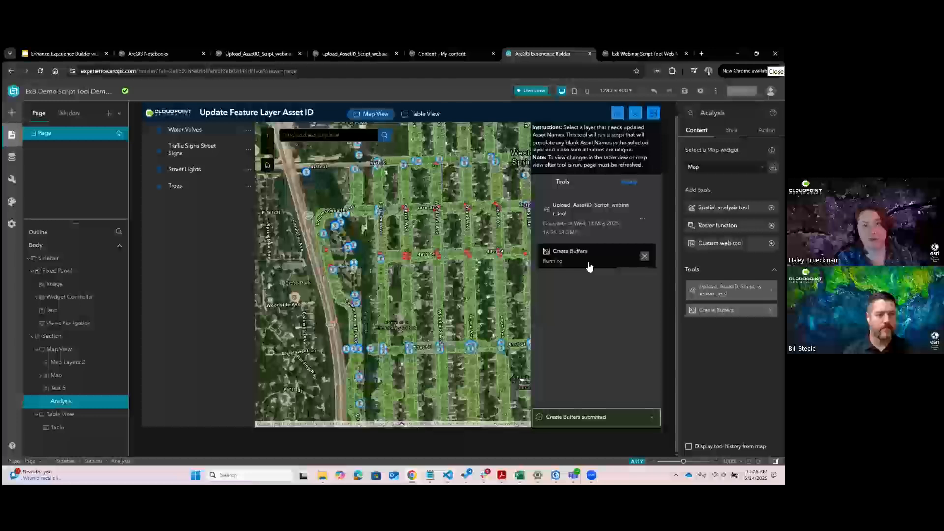
# Switch to the ArcGIS Online content page and check all content for the test_buffer4 feature layer
pyautogui.click(447, 53)
pyautogui.click(159, 202)
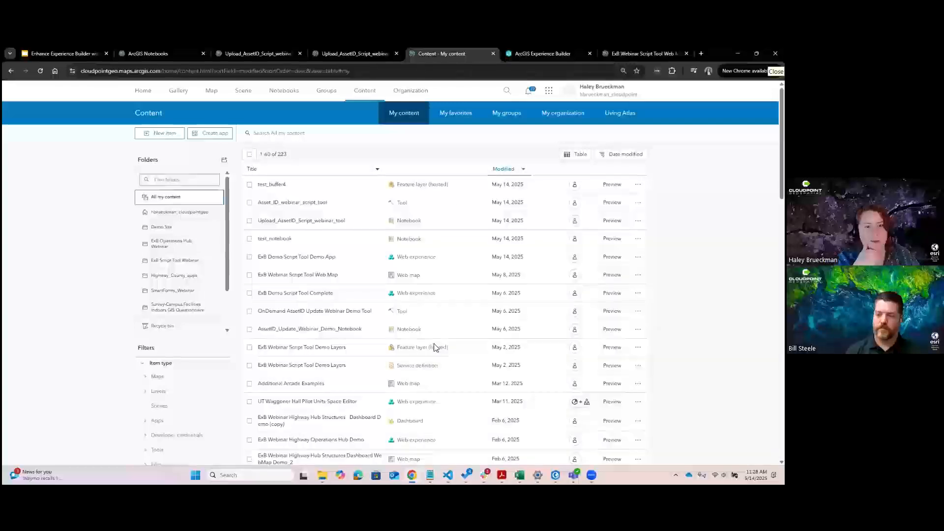
pyautogui.click(272, 186)
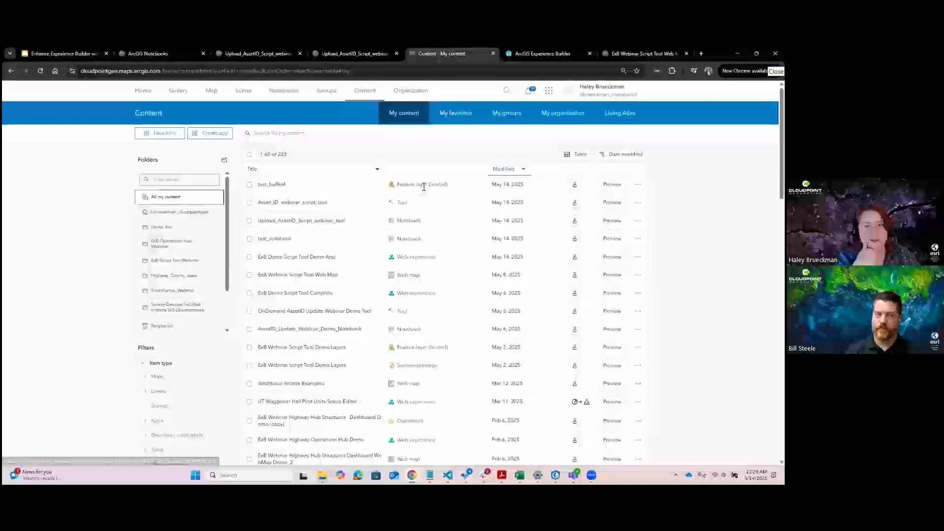
# Return to Experience Builder, inspect the test_buffer4 result on the map, and open the Create Buffers tool's settings
pyautogui.click(536, 52)
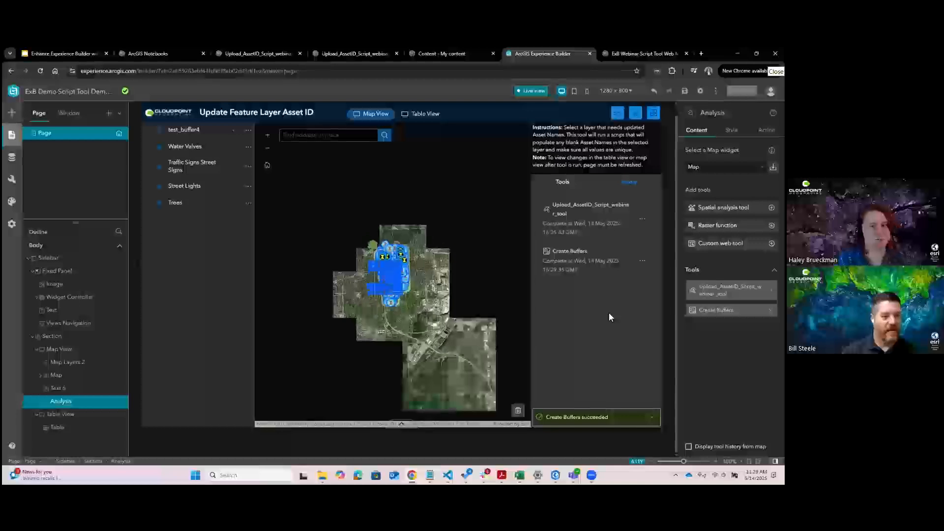
pyautogui.scroll(4, 425, 306)
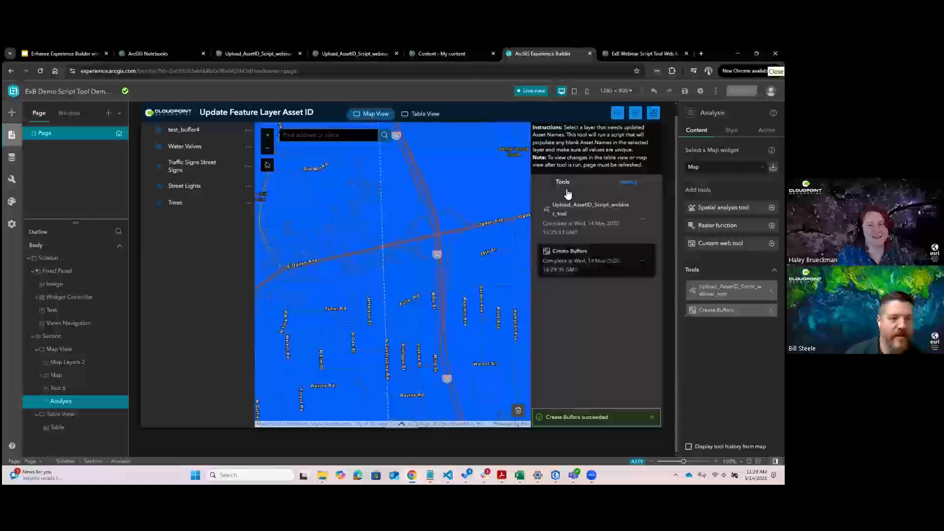
pyautogui.click(569, 250)
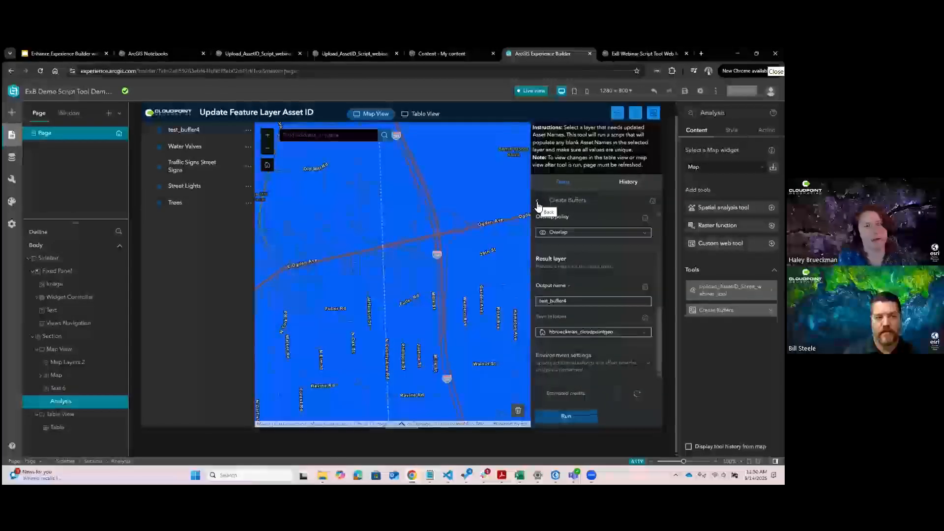
# Open the Upload_AssetID_Script_webinar_tool notebook item from the content page and review its usage details and code preview
pyautogui.click(439, 54)
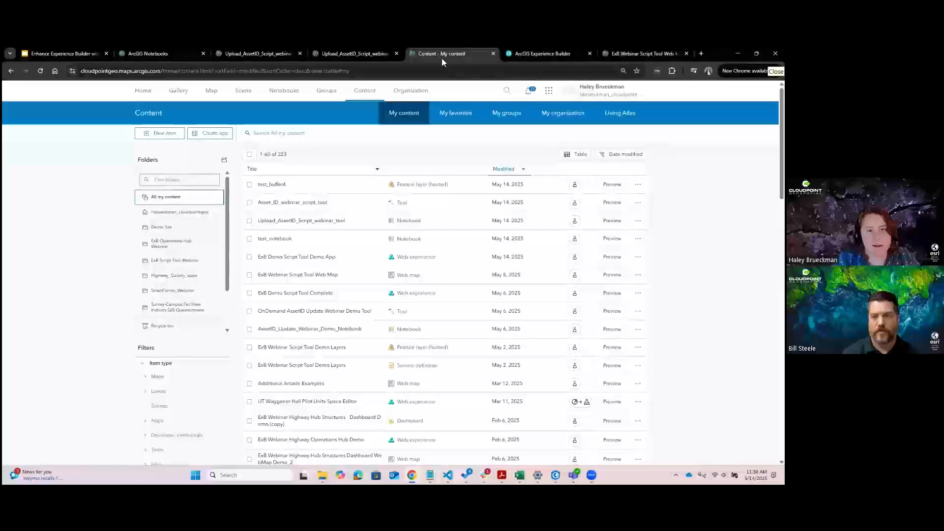
pyautogui.click(308, 225)
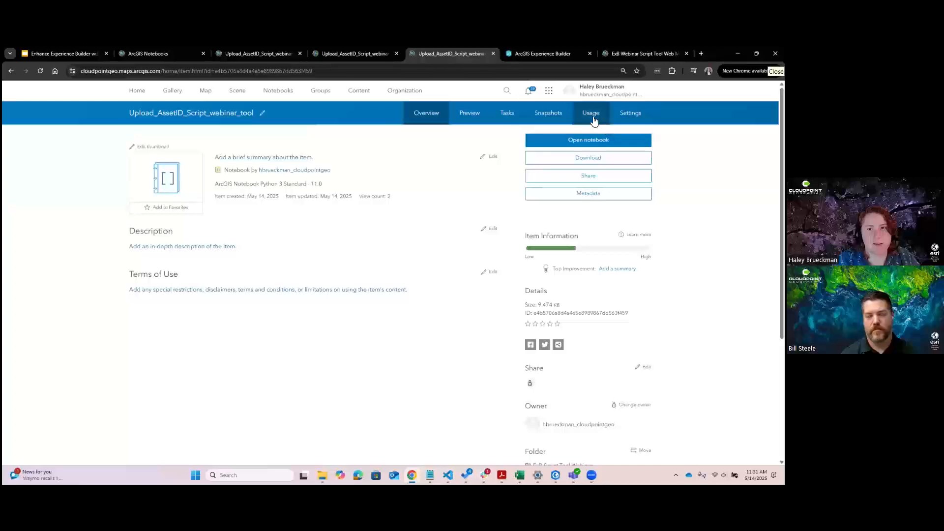
pyautogui.click(592, 118)
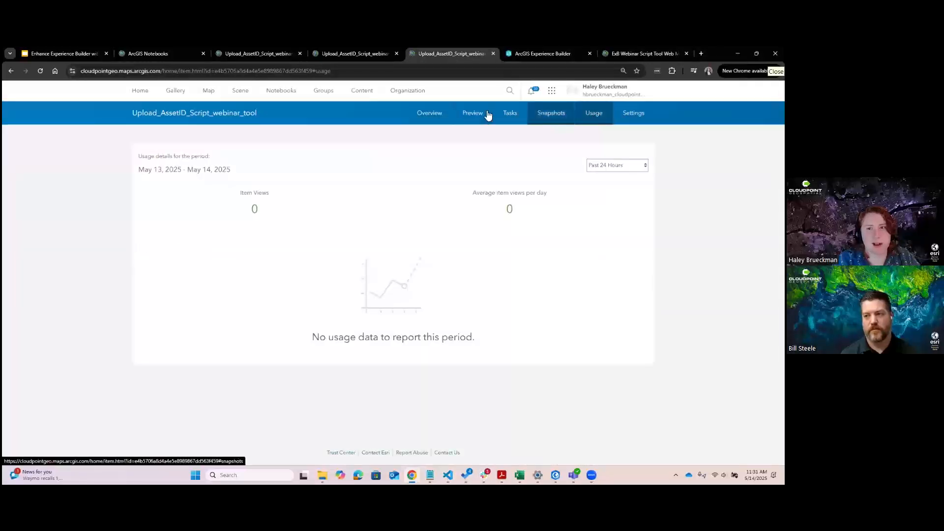
pyautogui.click(468, 118)
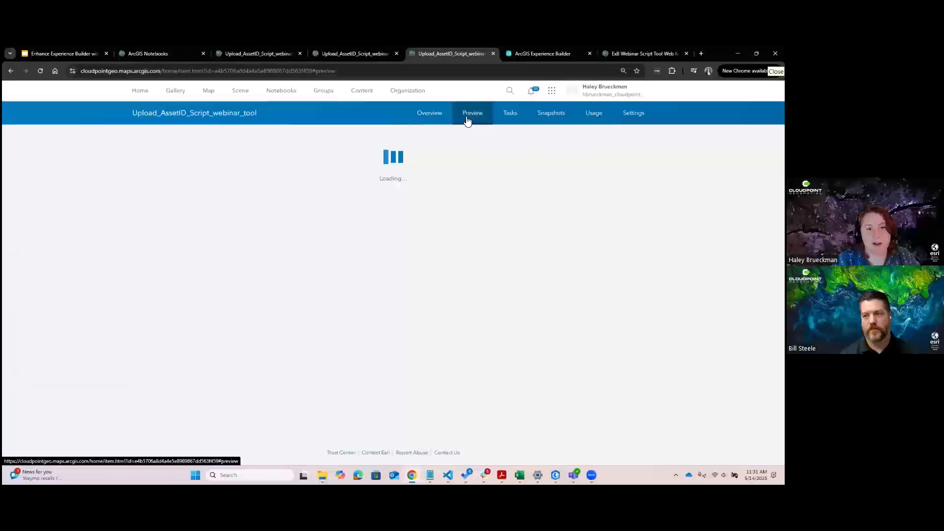
pyautogui.scroll(-5, 492, 293)
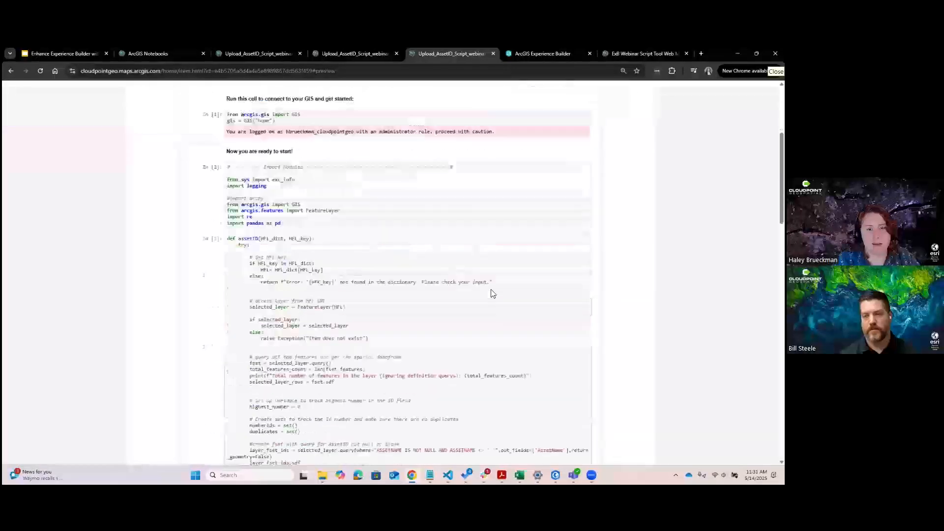
pyautogui.scroll(5, 493, 293)
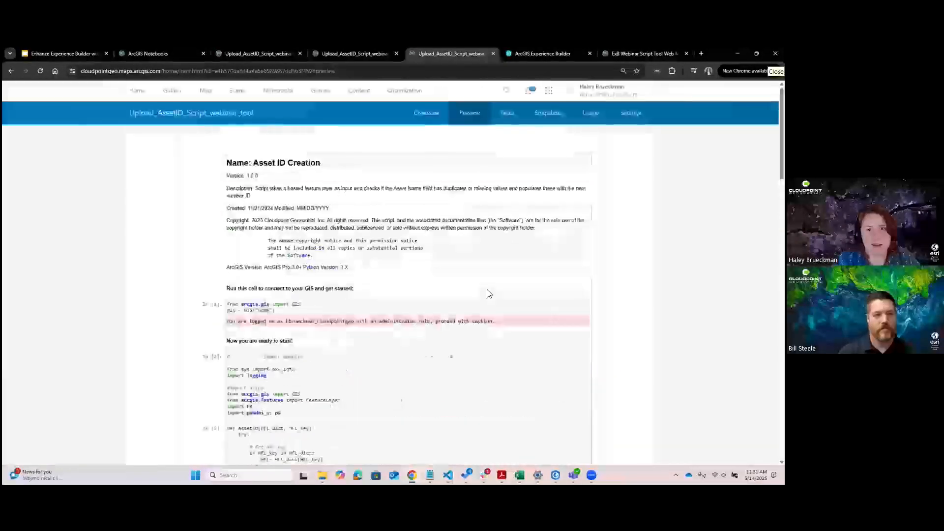
# Check the notebook item's scheduled tasks and its general and notebook settings
pyautogui.click(508, 116)
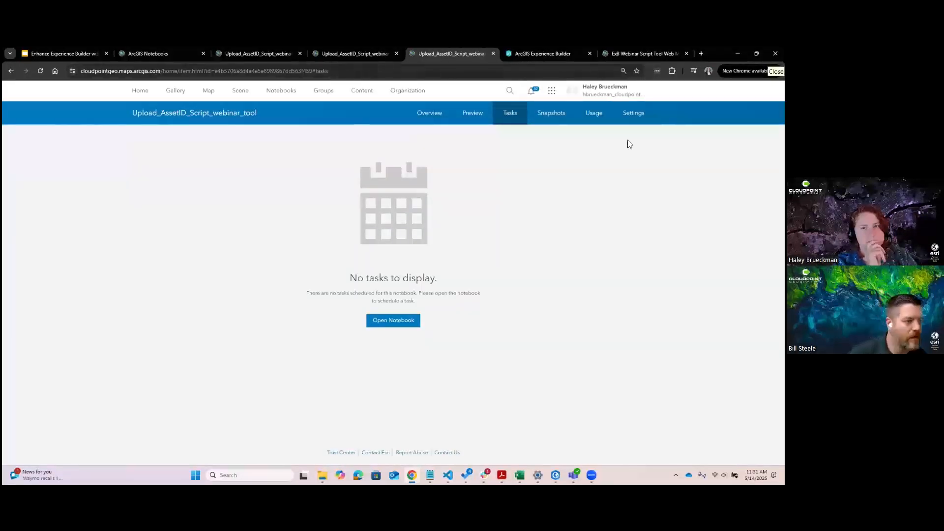
pyautogui.click(632, 118)
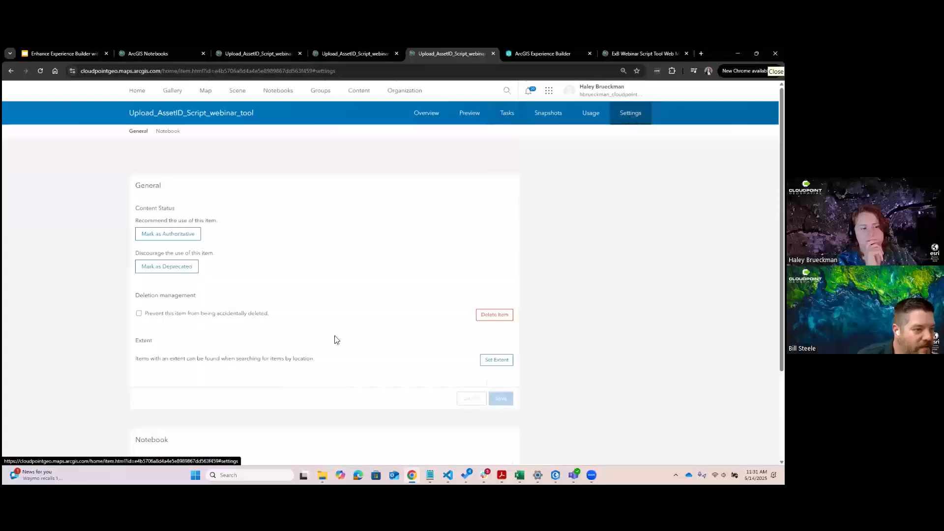
pyautogui.scroll(-3, 333, 337)
pyautogui.scroll(5, 334, 339)
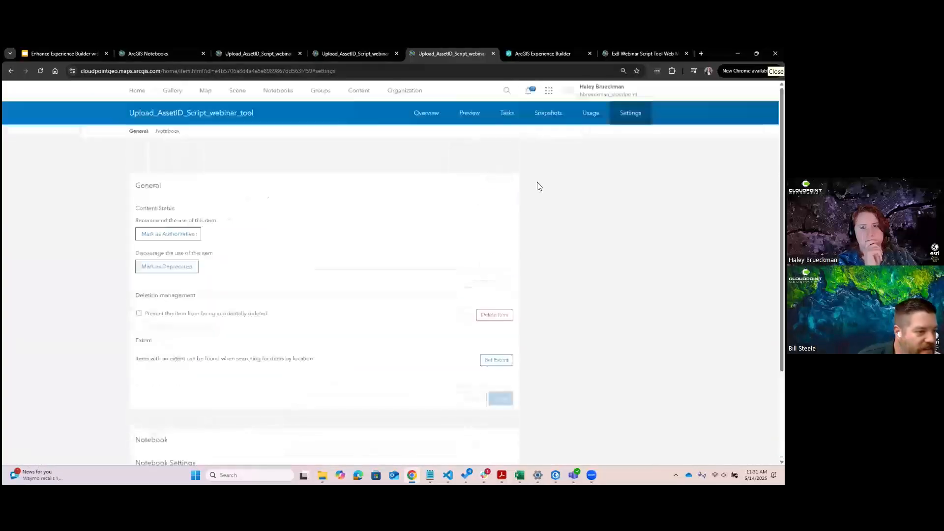
# Recheck the notebook item's usage, snapshots, tasks and script preview, and return to its overview
pyautogui.click(593, 118)
pyautogui.click(538, 123)
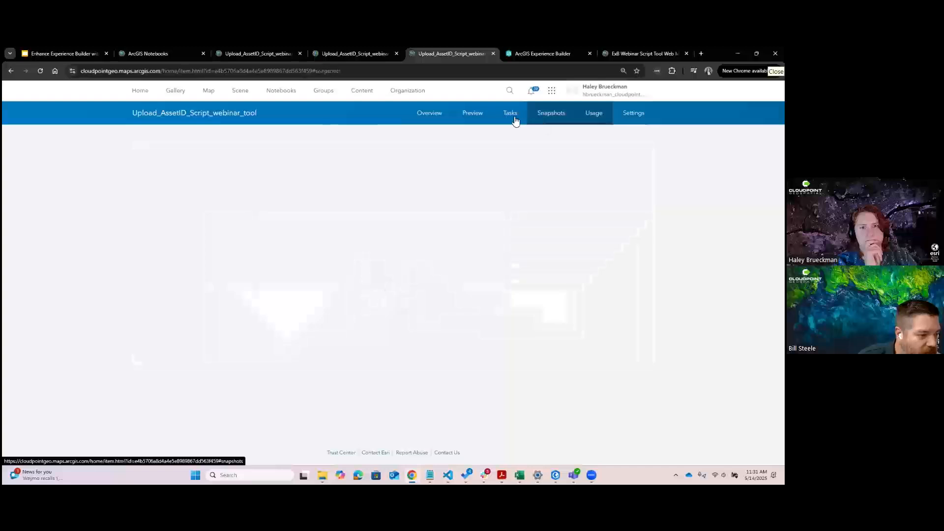
pyautogui.click(512, 120)
pyautogui.click(476, 120)
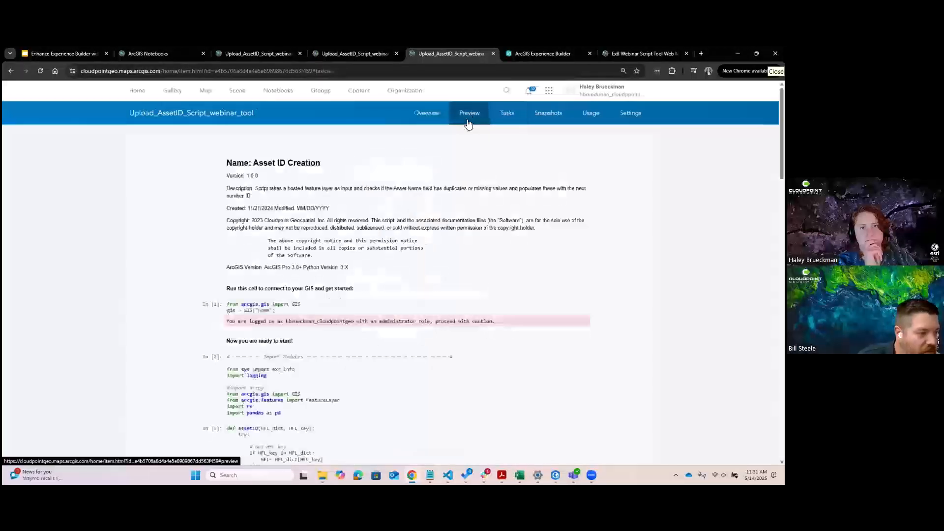
pyautogui.scroll(-10, 443, 251)
pyautogui.scroll(7, 442, 253)
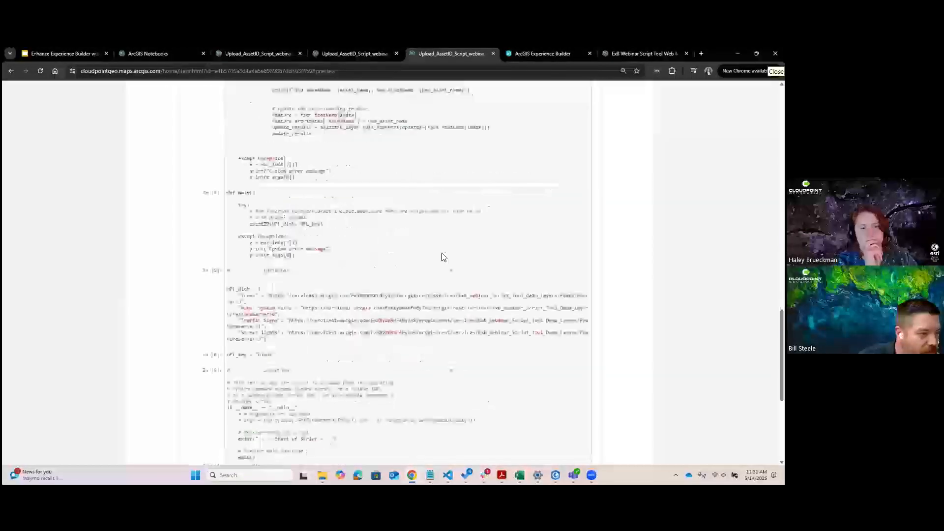
pyautogui.scroll(6, 445, 257)
pyautogui.click(427, 114)
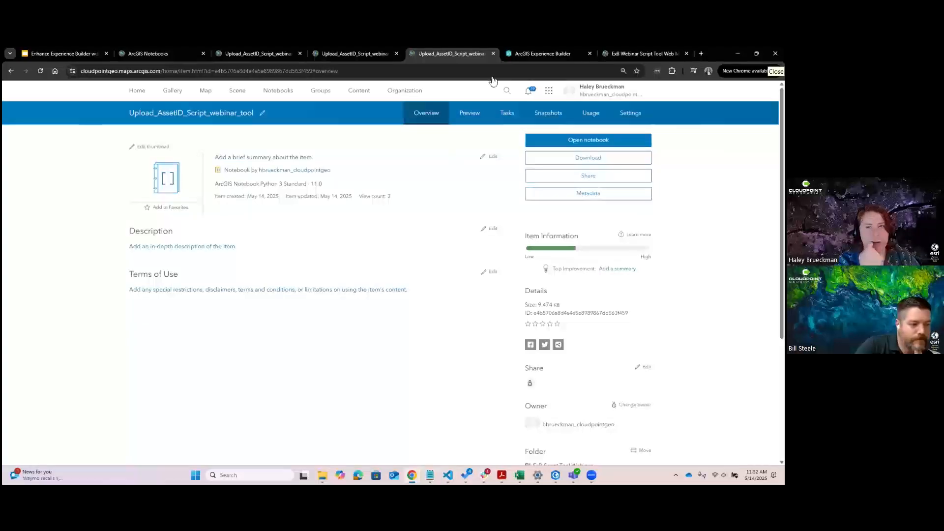
# Switch back to Experience Builder and review the spatial analysis tool categories and the layers available as Create Buffers input
pyautogui.click(562, 54)
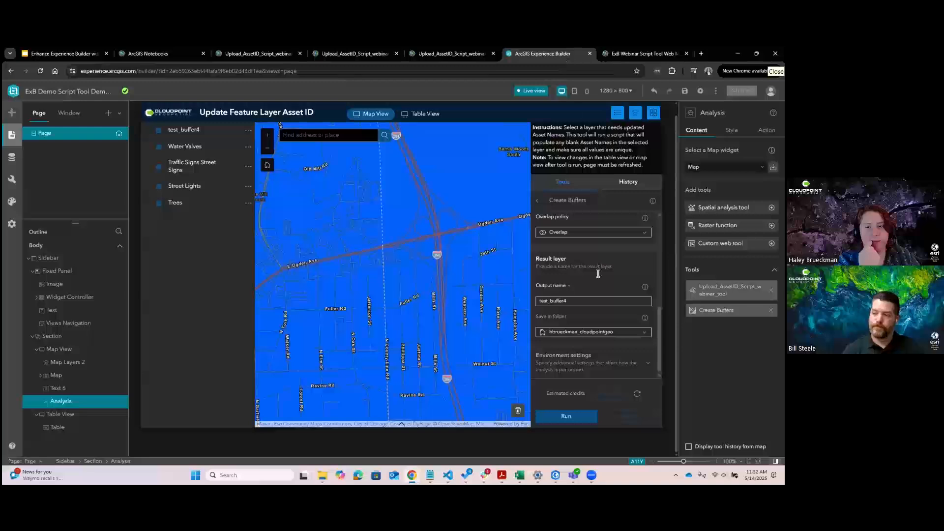
pyautogui.scroll(6, 619, 307)
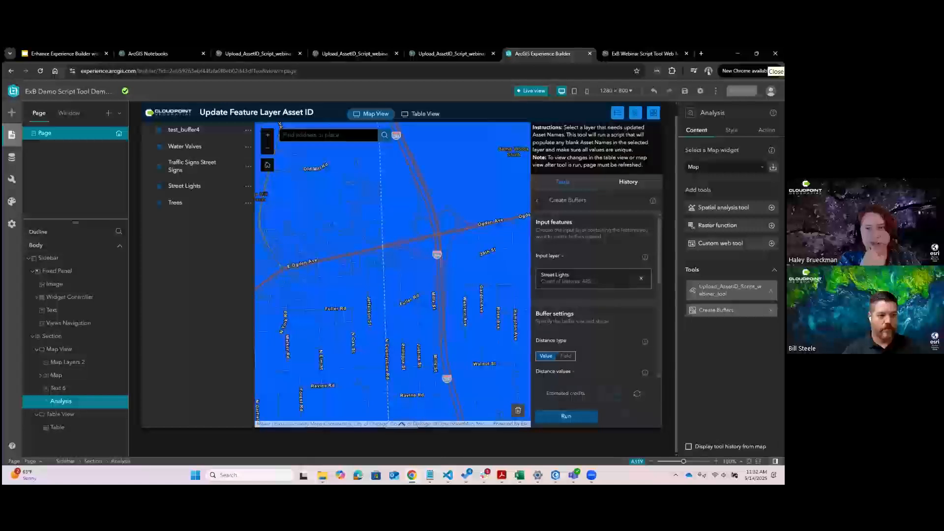
pyautogui.click(723, 207)
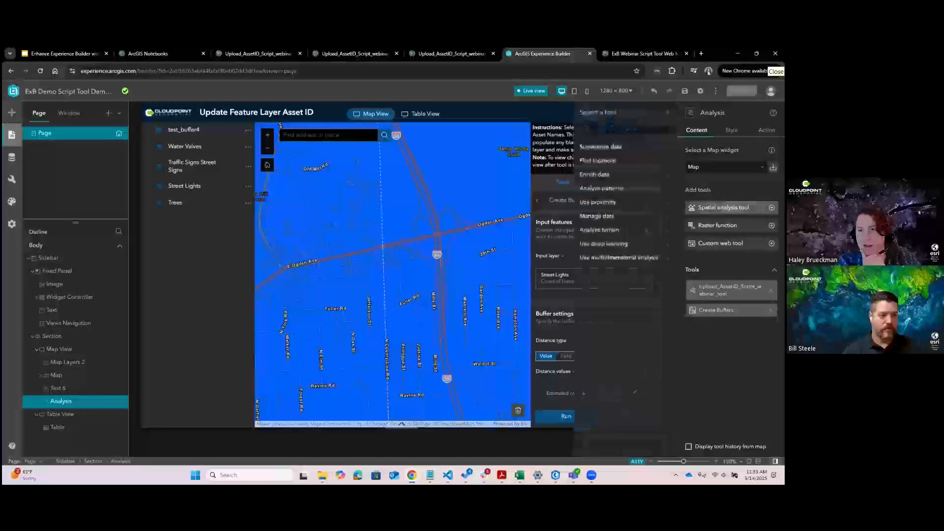
pyautogui.click(624, 279)
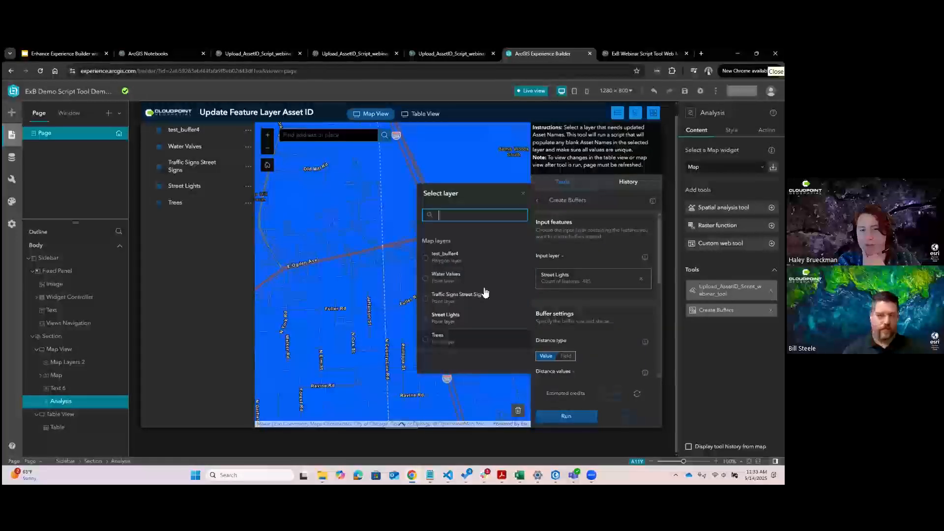
pyautogui.click(577, 240)
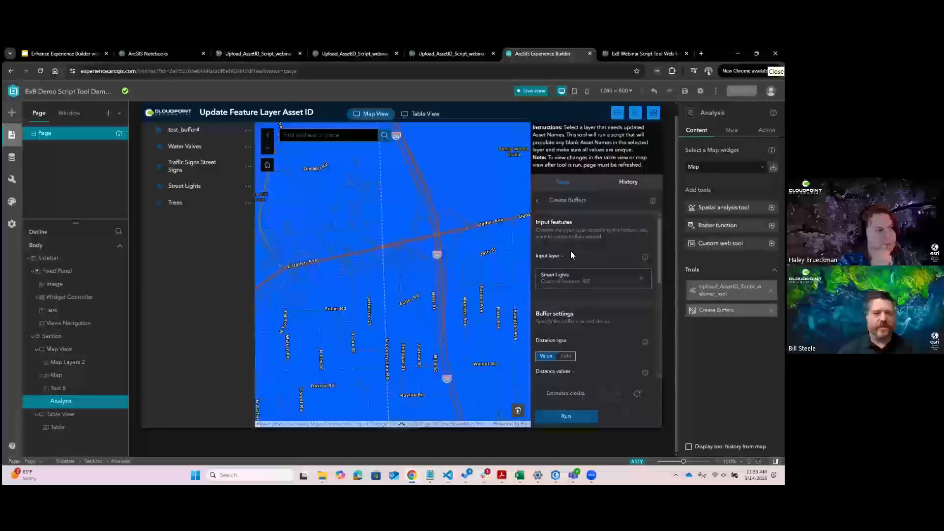
# Switch to the Enhance Experience Builder with Custom Script Tools presentation in Google Slides and present the Contact slide
pyautogui.click(98, 54)
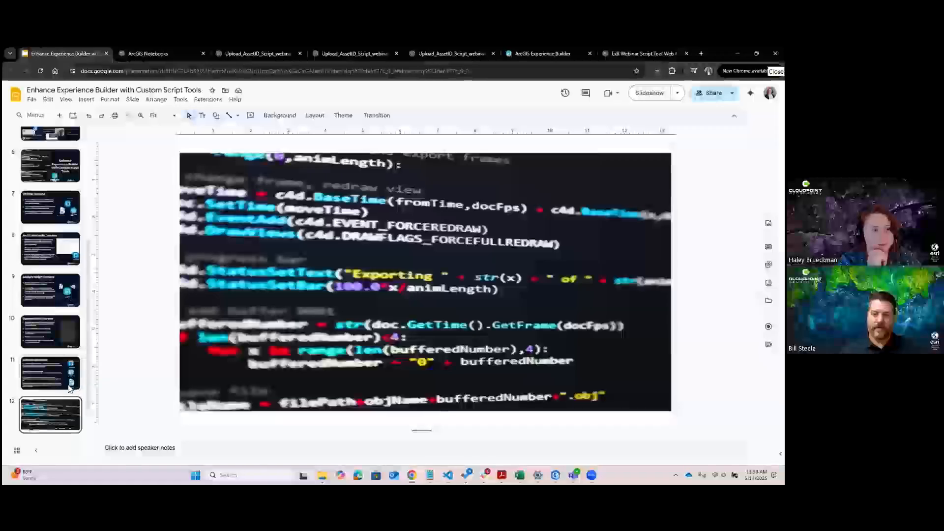
pyautogui.click(68, 415)
pyautogui.click(650, 93)
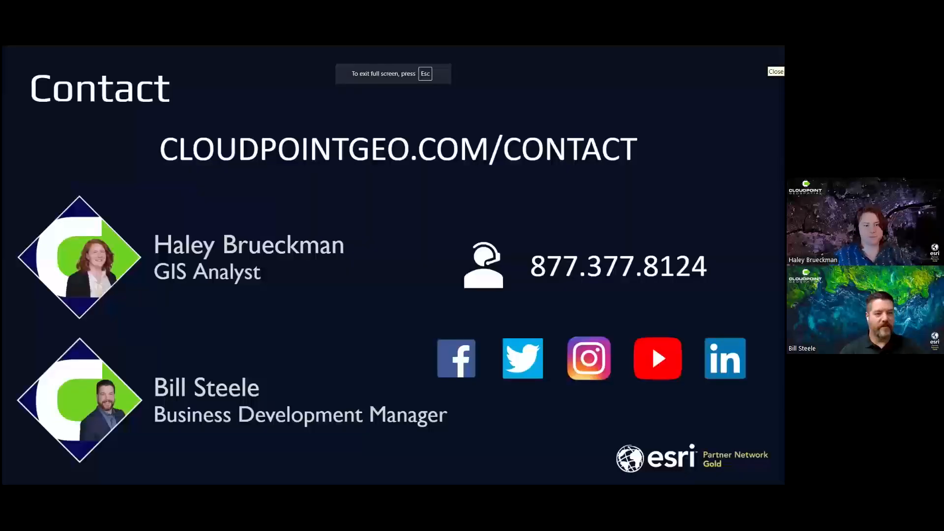